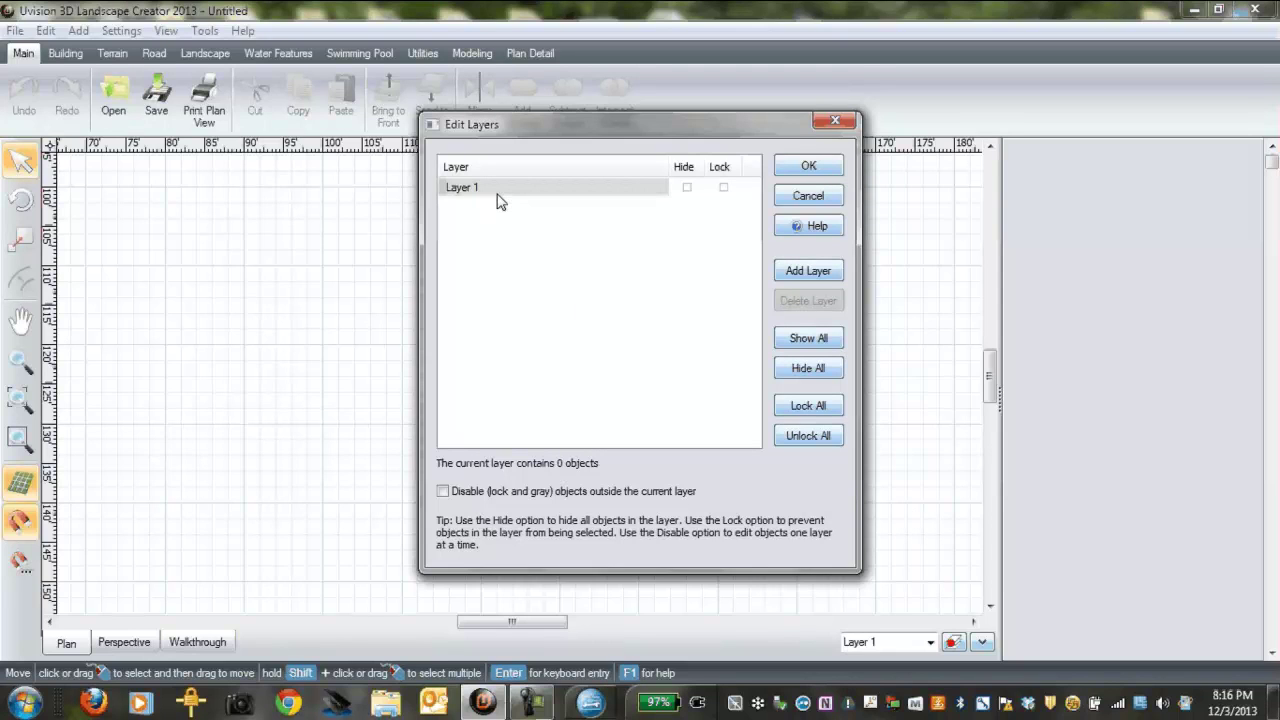
Step: Select Layer 1, then add new layers until the list reaches Layer 8
click(500, 201)
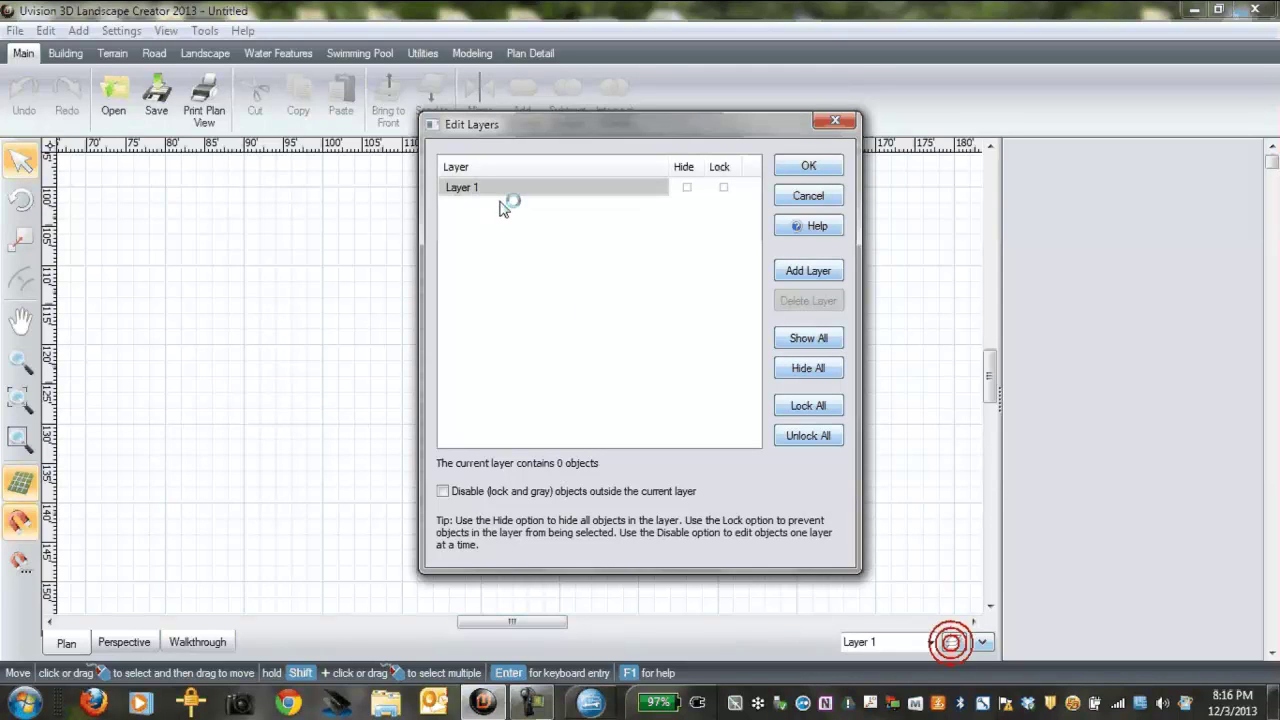
click(547, 249)
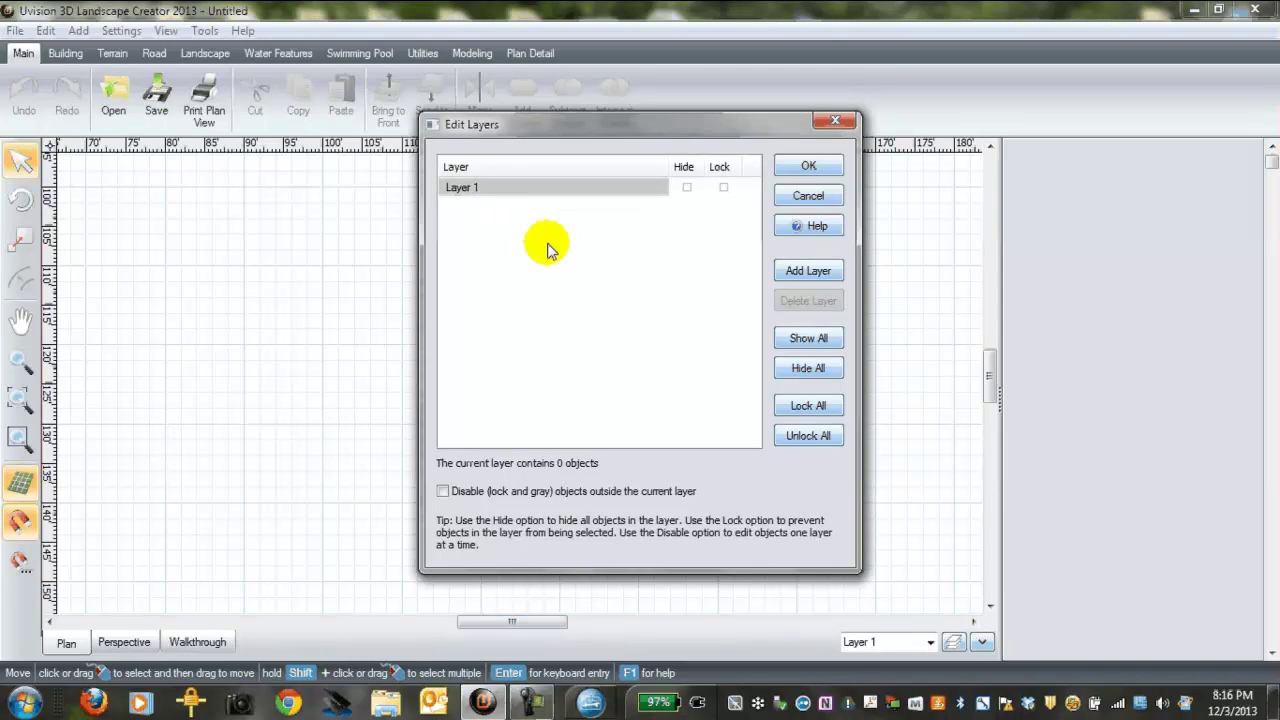
double_click(810, 271)
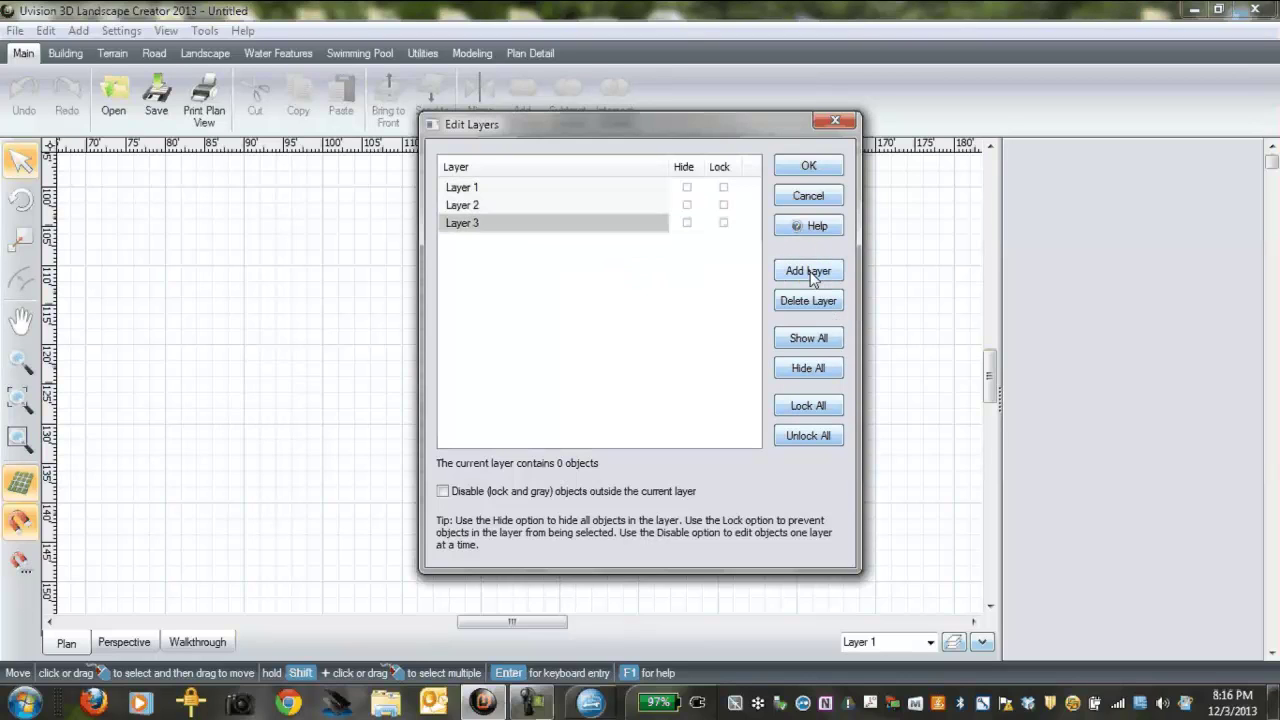
double_click(808, 271)
triple_click(808, 271)
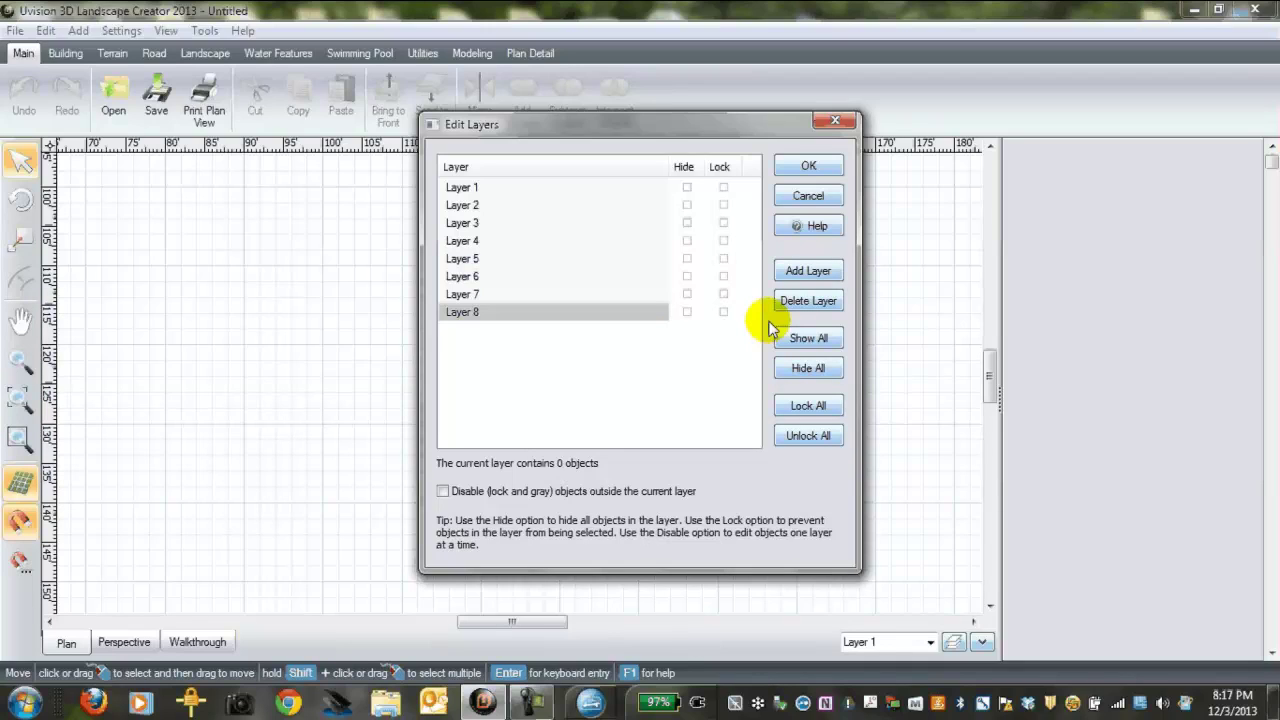
Step: Rename Layer 1 to Overlay and Layer 2 to Grading
click(476, 193)
click(481, 188)
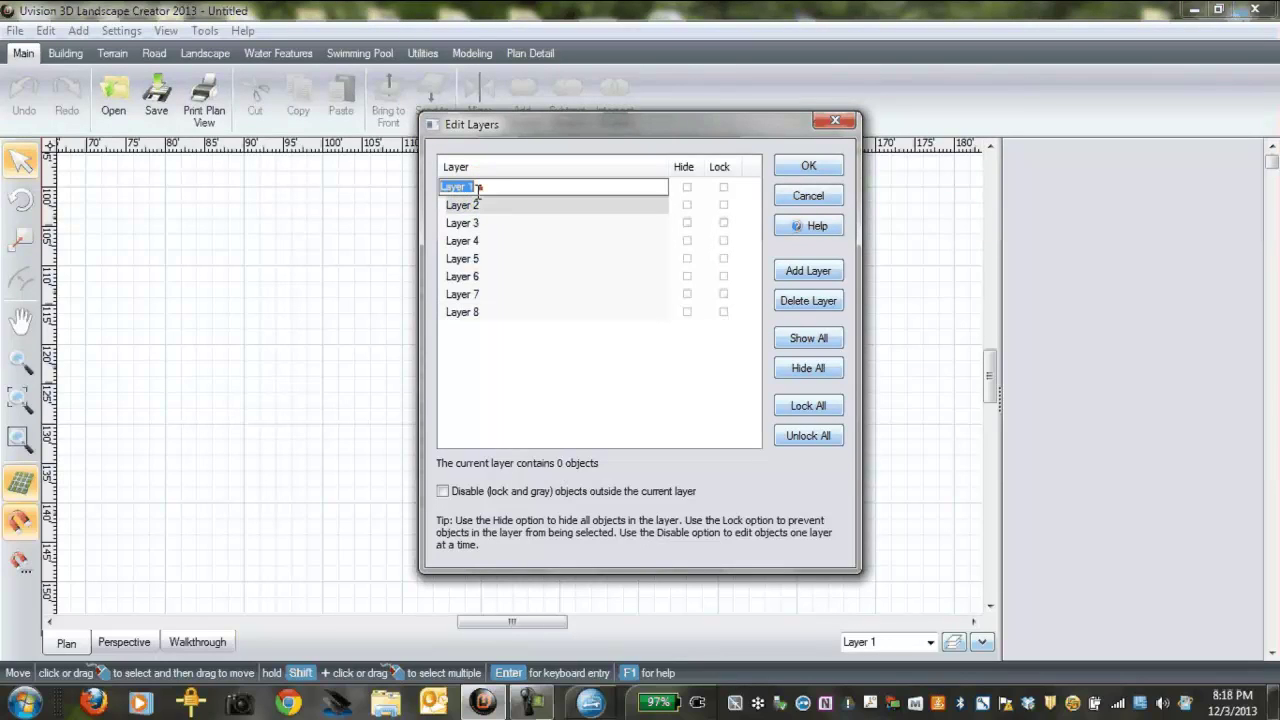
text(Overl)
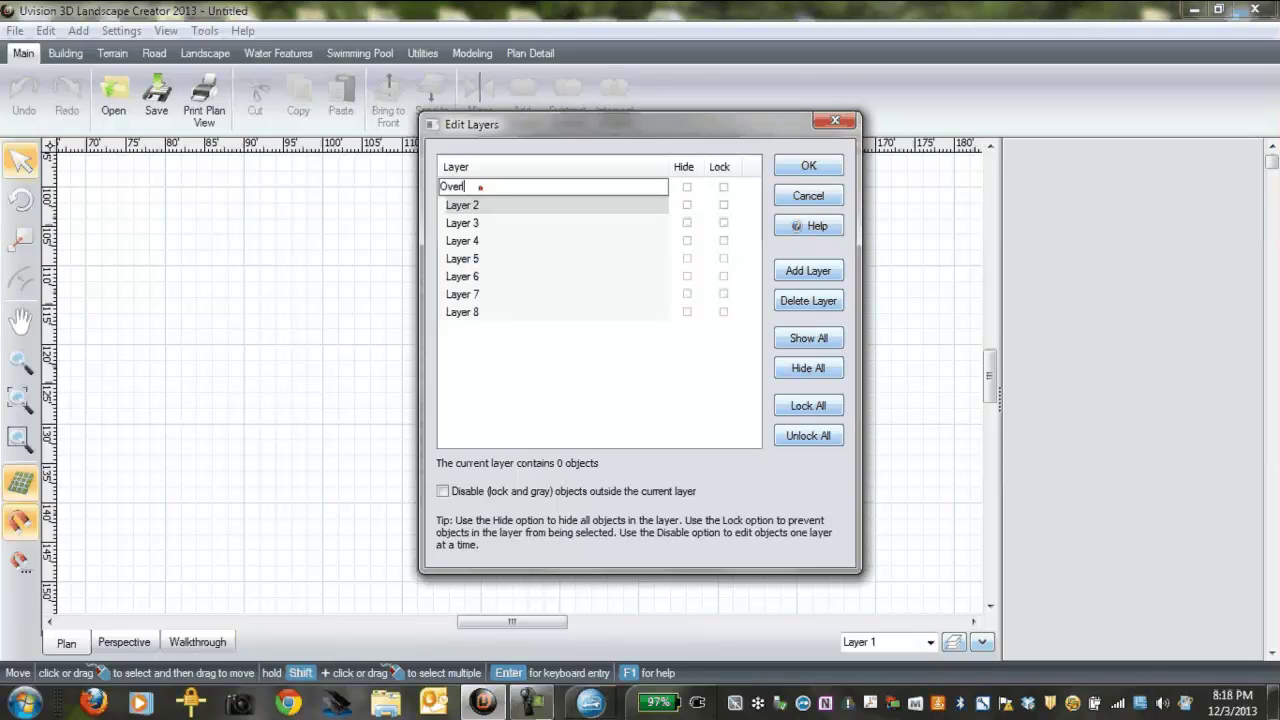
key(Caps_Lock)
key(Caps_Lock)
text(lay)
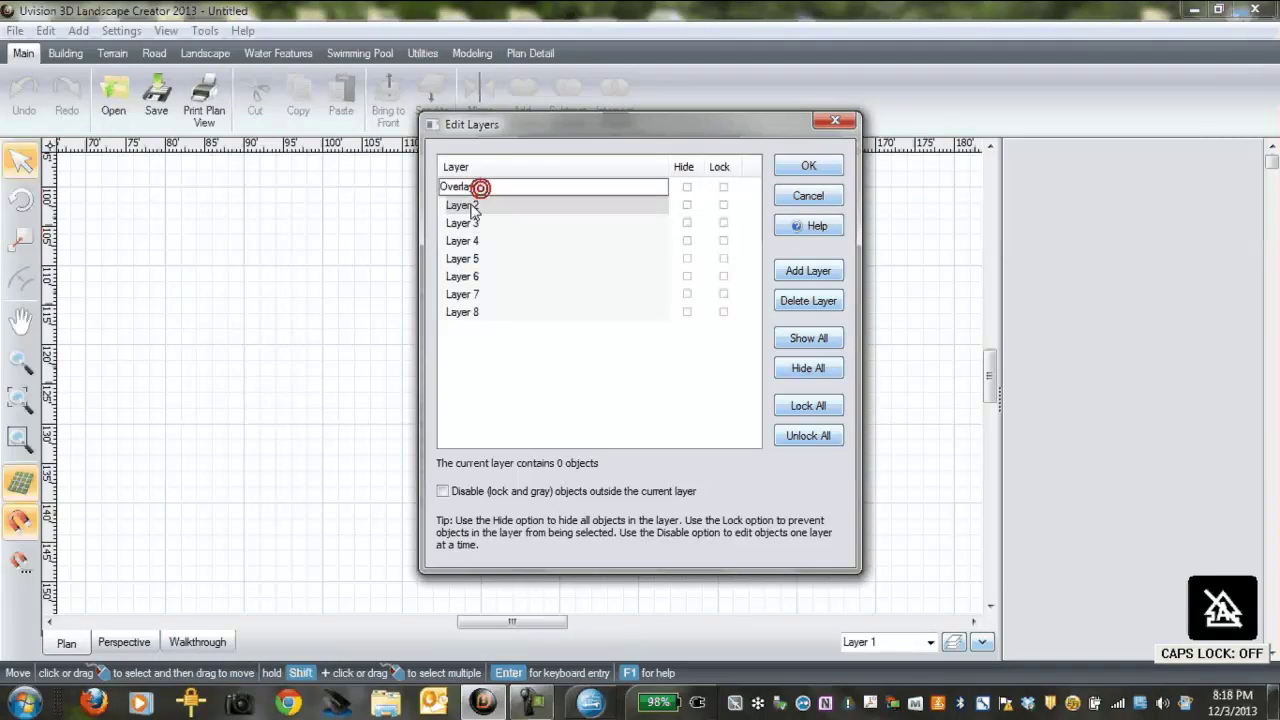
click(474, 206)
click(498, 204)
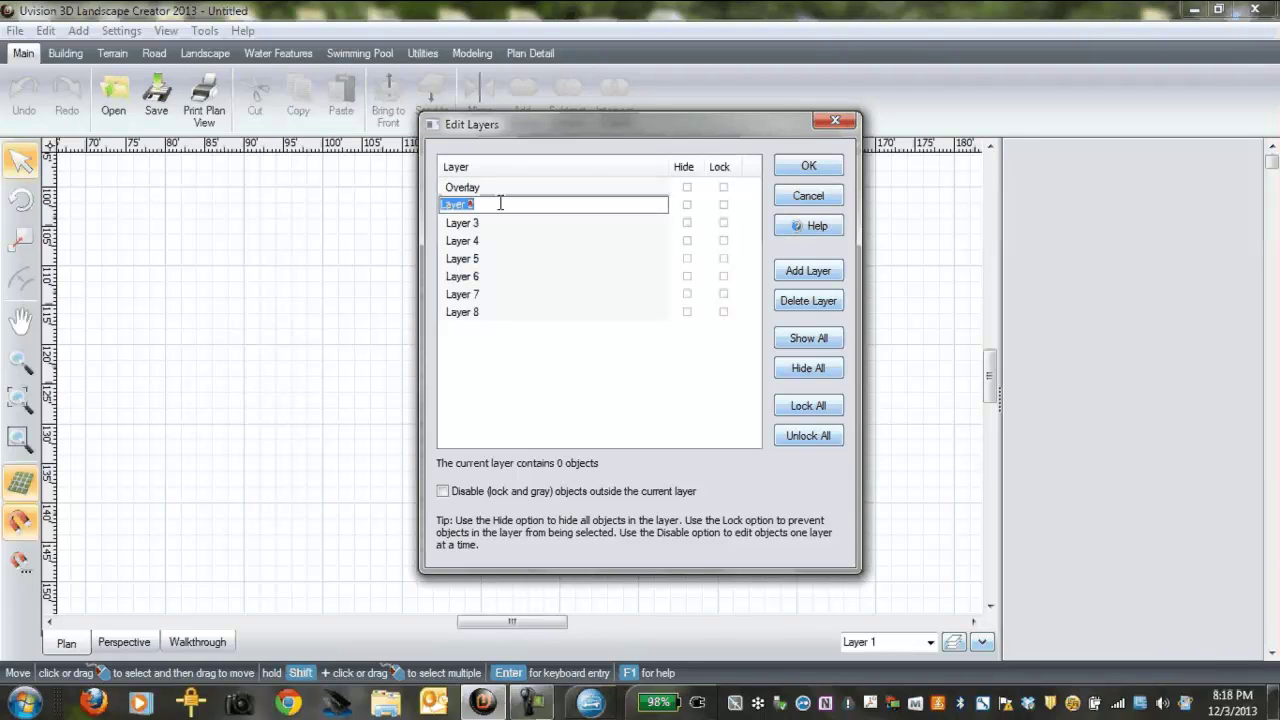
text(Grading)
Step: Rename Layer 3 to House and Layer 4 to Hardcaping, and type Softscaping for Layer 5
click(491, 224)
click(491, 222)
text(House)
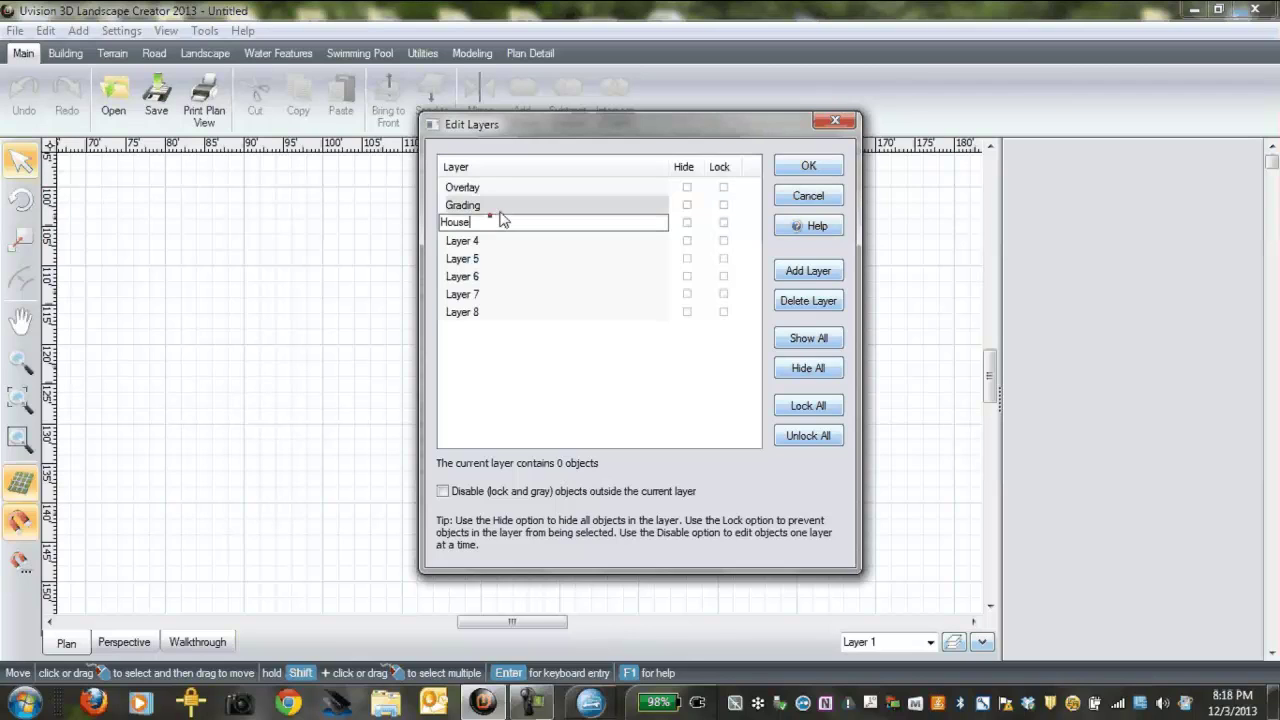
click(490, 242)
click(488, 241)
text(Landscaping)
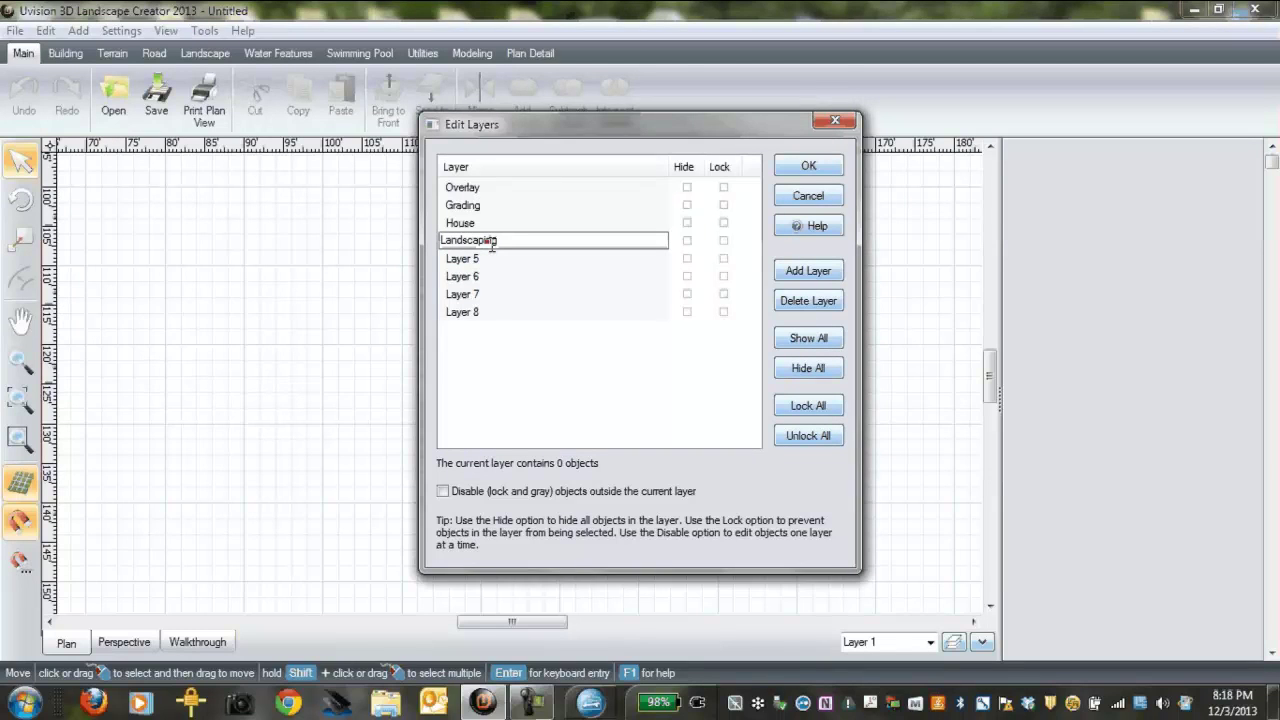
key(BackSpace)
key(BackSpace)
key(BackSpace)
key(BackSpace)
key(BackSpace)
key(BackSpace)
key(BackSpace)
key(BackSpace)
key(BackSpace)
key(BackSpace)
key(BackSpace)
text(Har)
text(dscape)
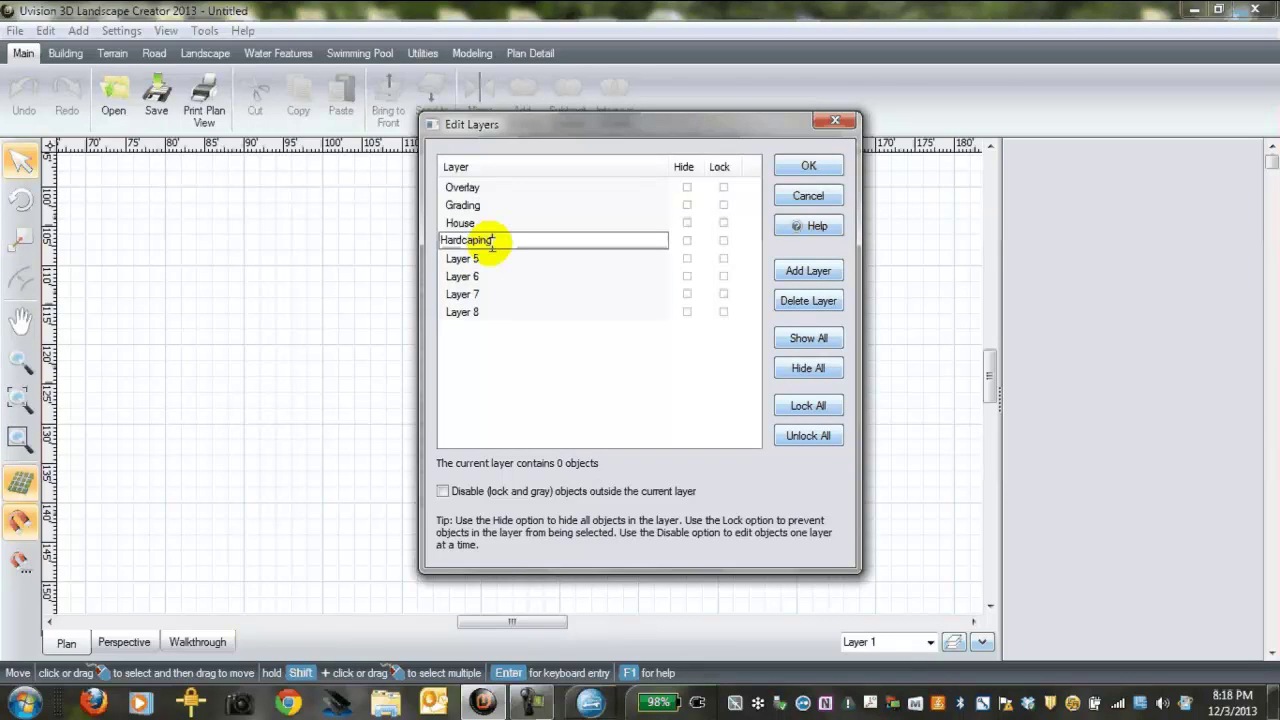
click(480, 258)
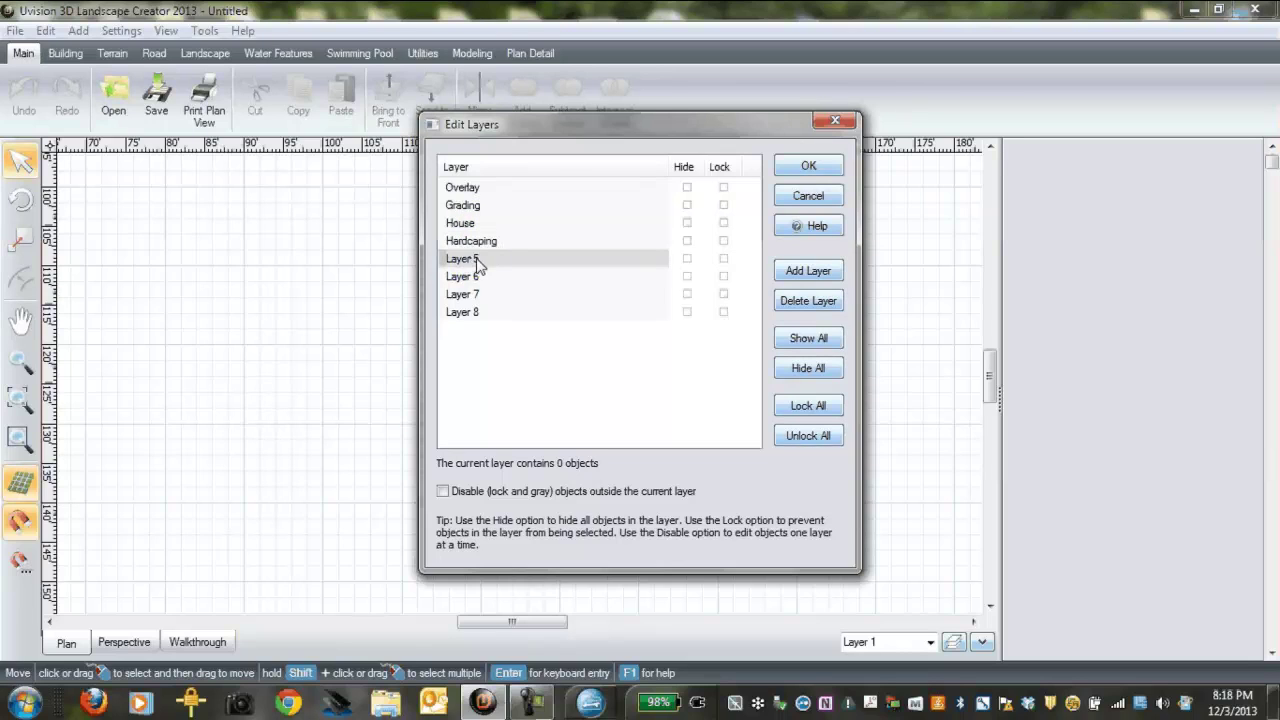
click(480, 258)
text(Softsc)
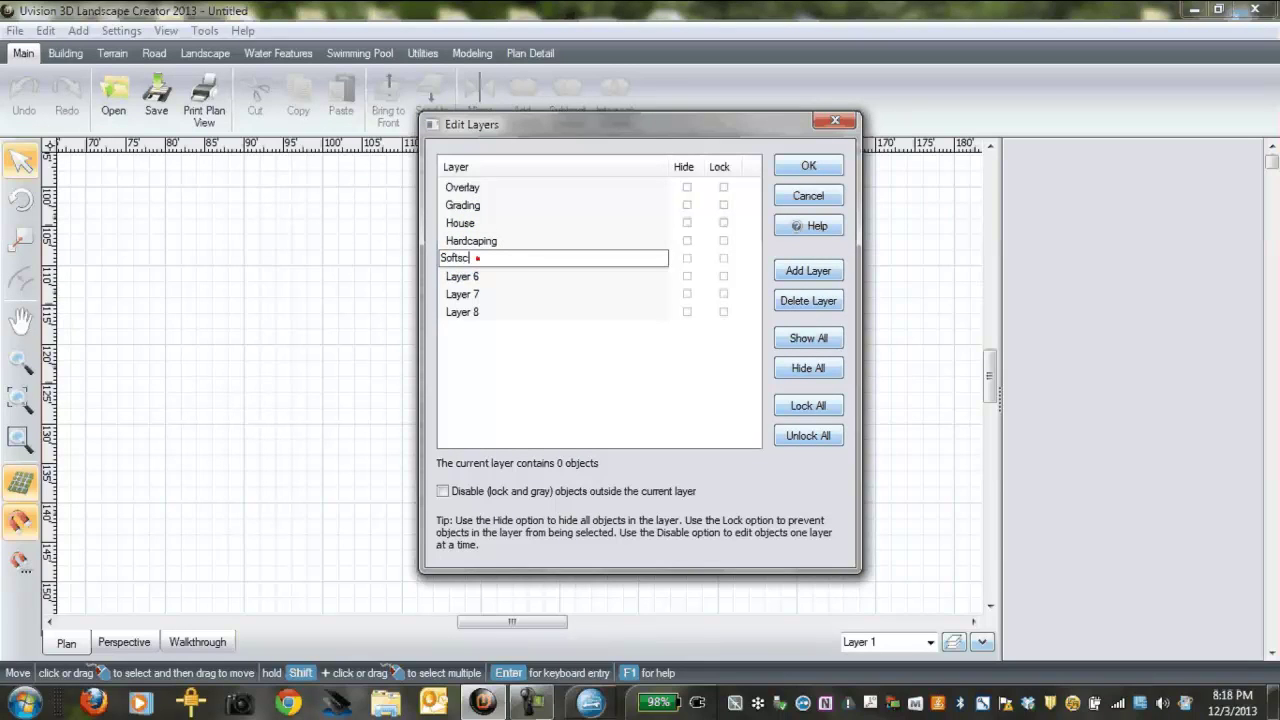
text(aping)
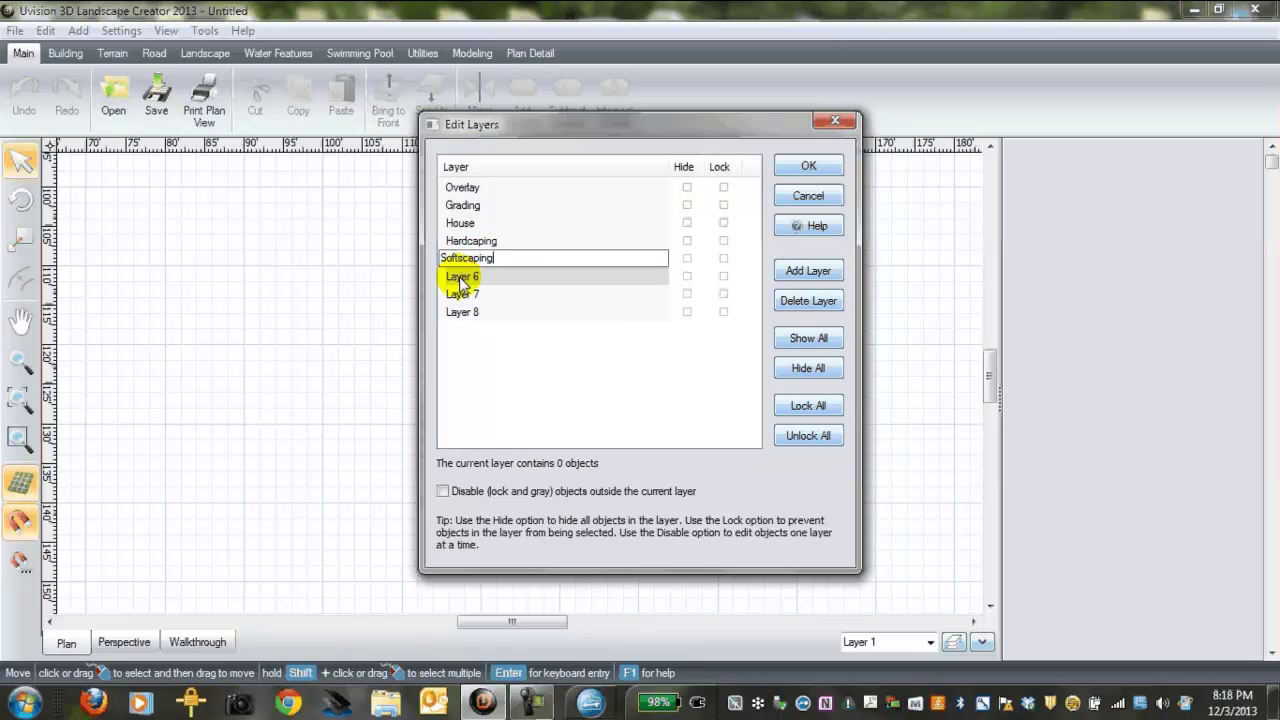
Step: Rename Layer 6 to Irrigation and Layer 7 to Accessories
click(462, 280)
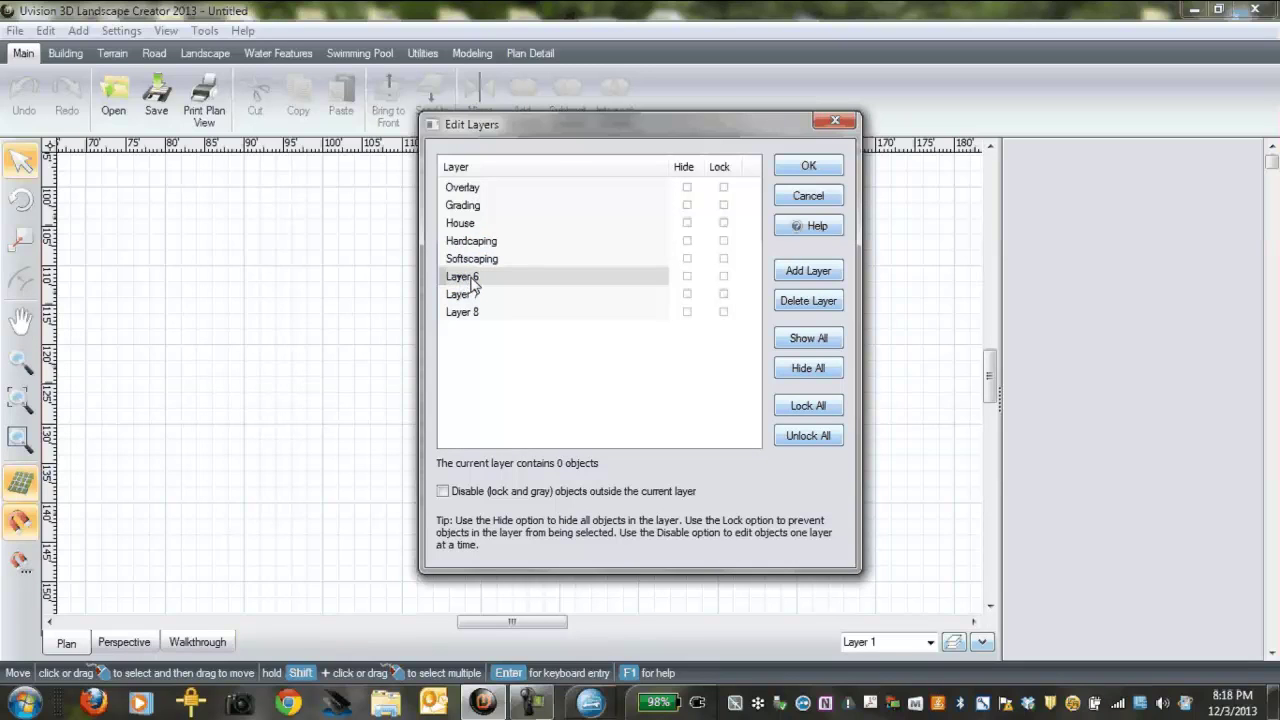
click(471, 280)
text(Irriga)
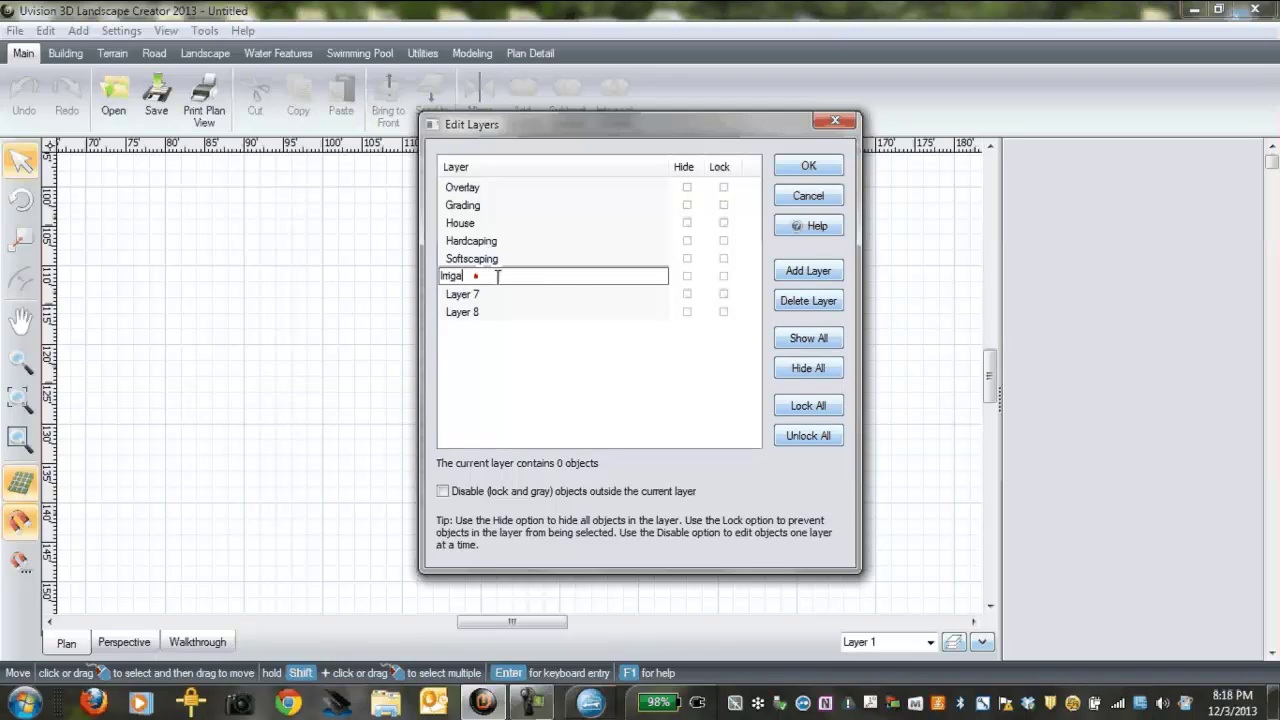
text(tion)
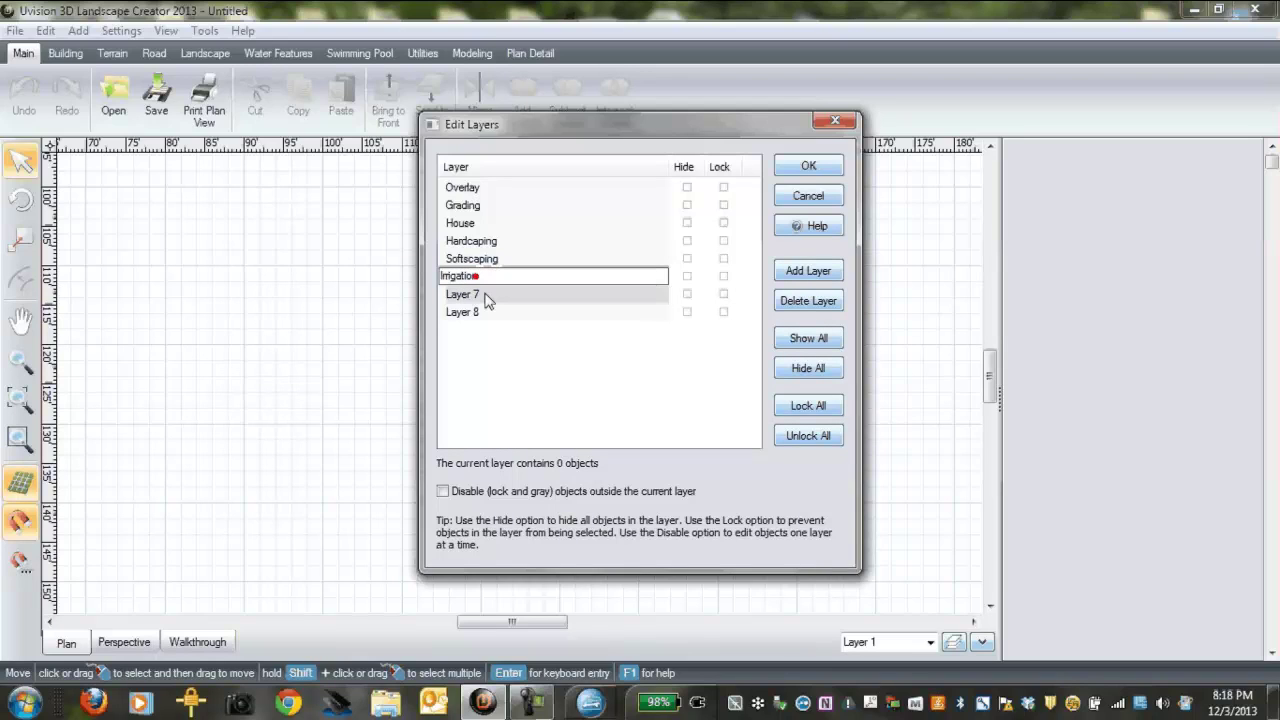
click(484, 296)
click(484, 294)
text(Acc)
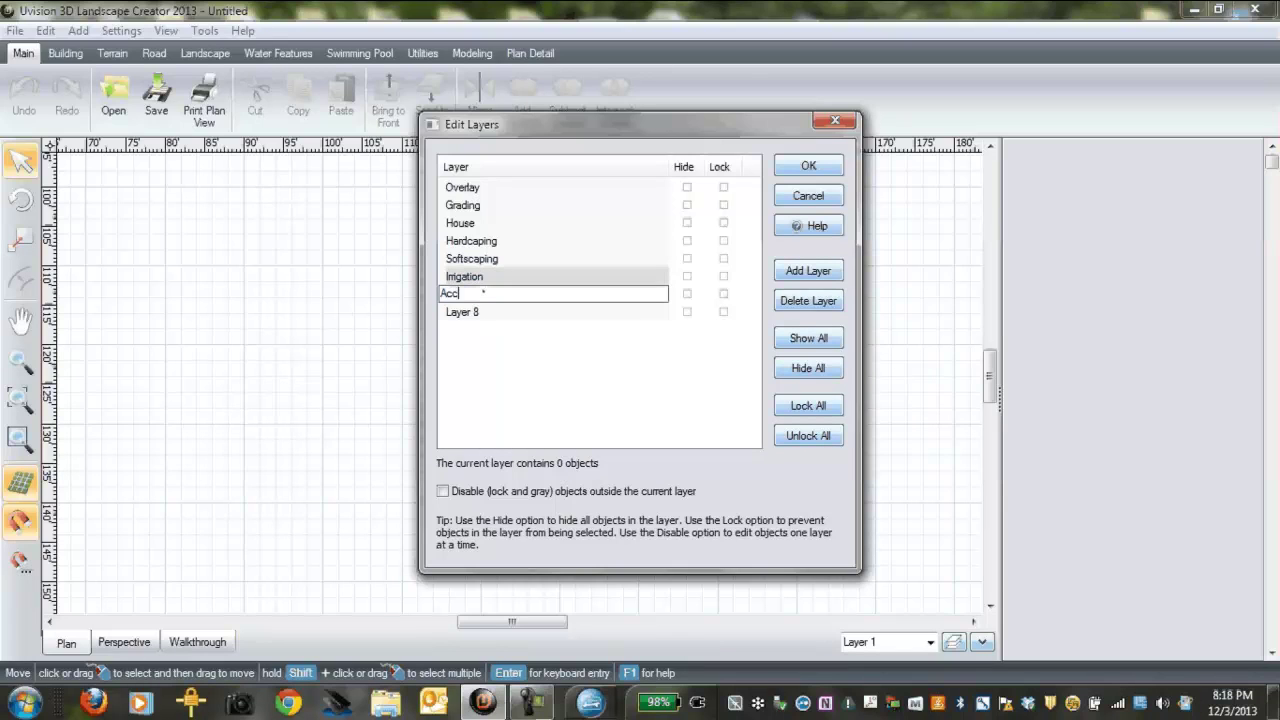
text(essories)
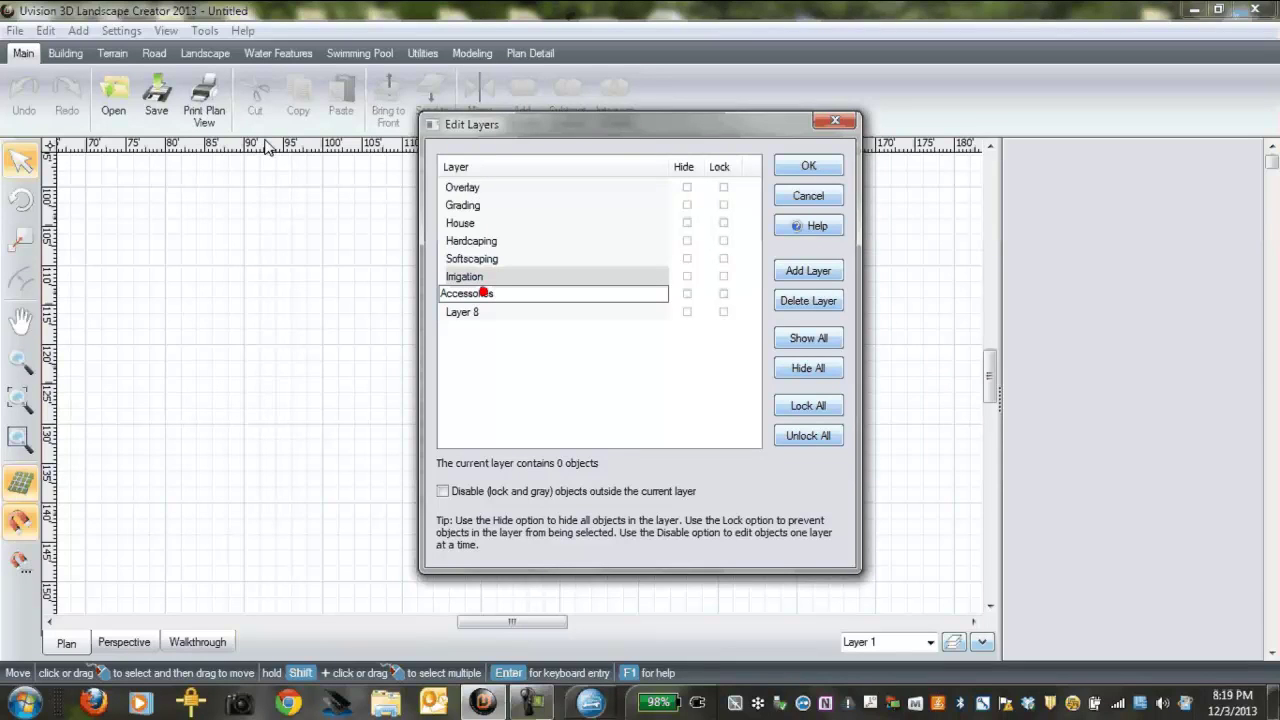
click(483, 292)
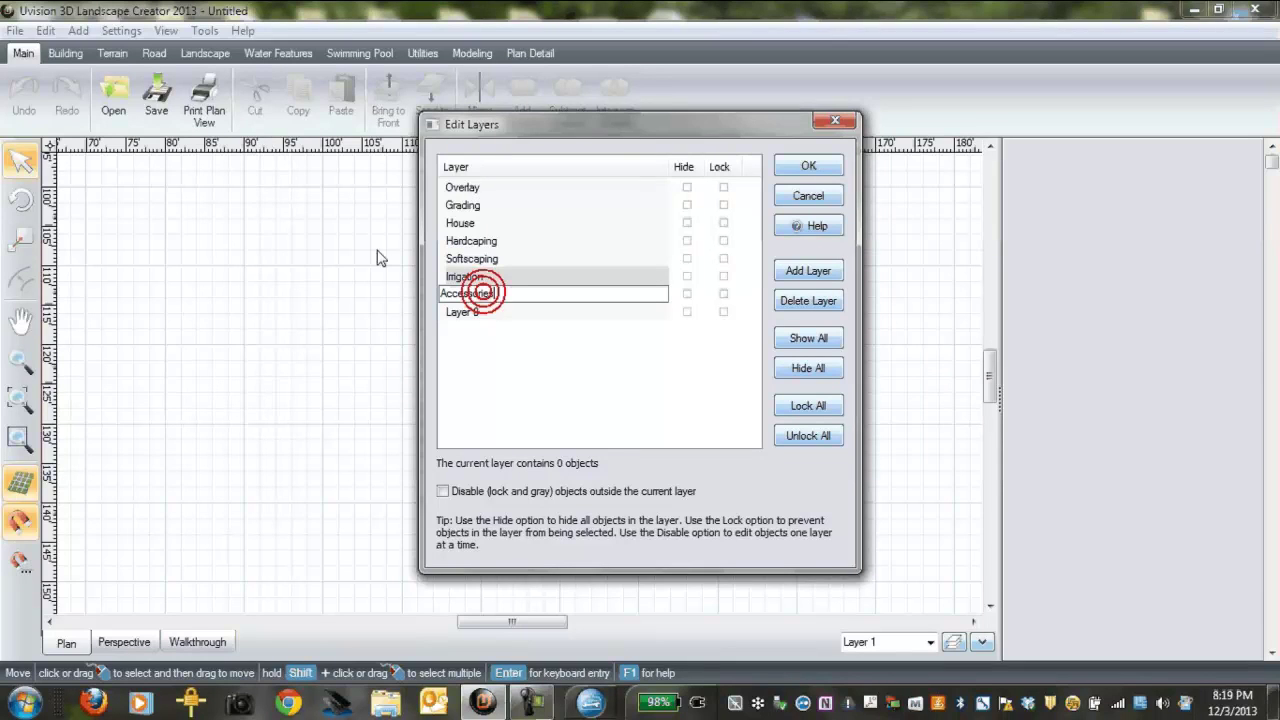
Step: Rename Layer 8 to Dimensions and make Overlay the current layer
click(486, 316)
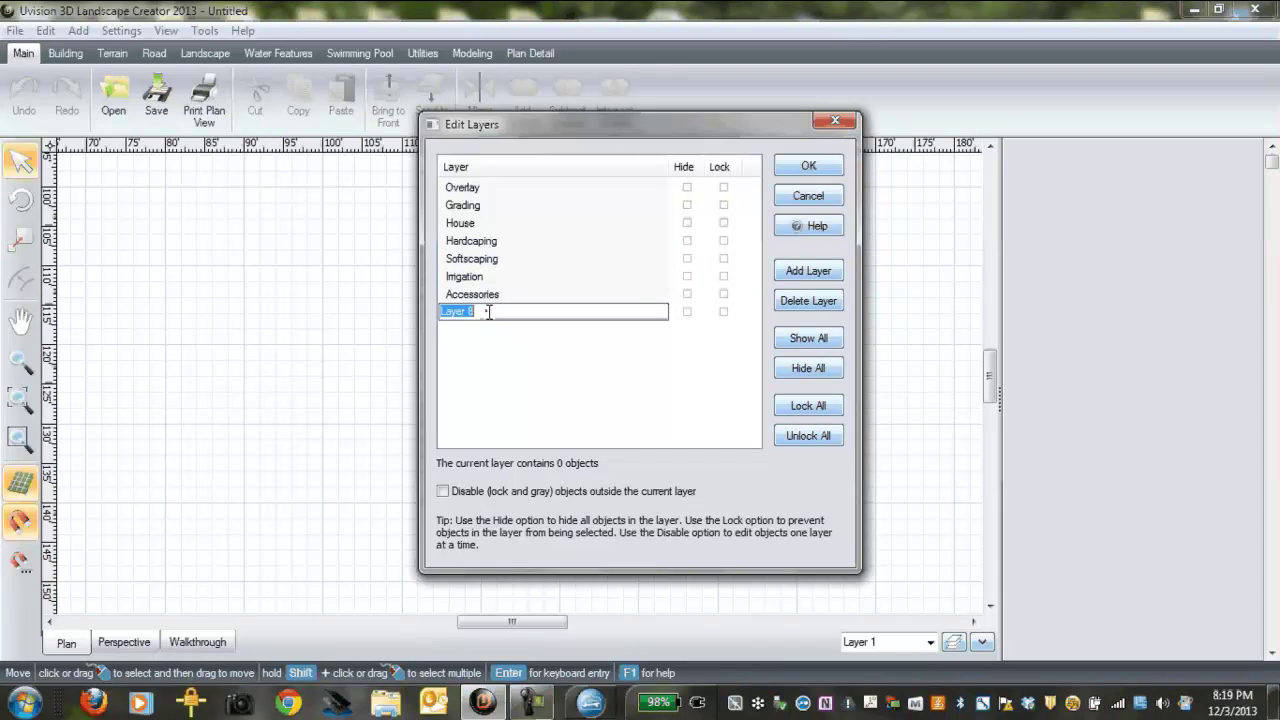
text(Dimensions)
click(486, 311)
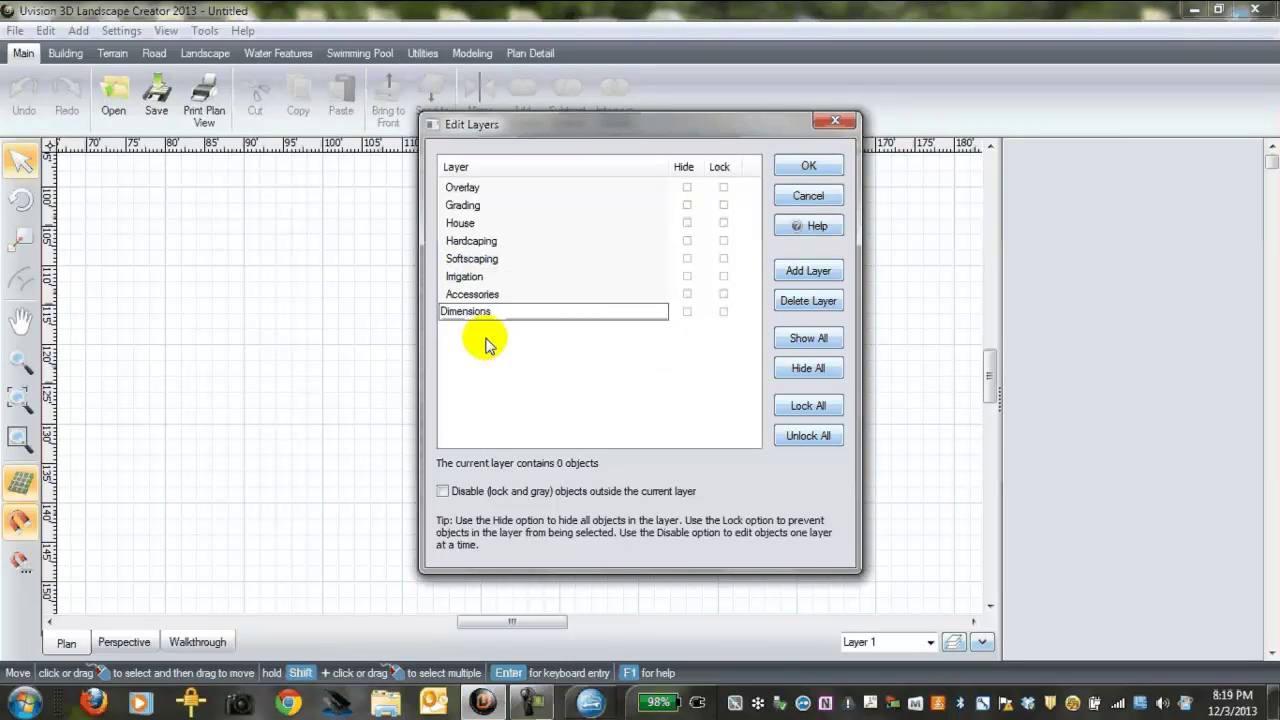
click(634, 311)
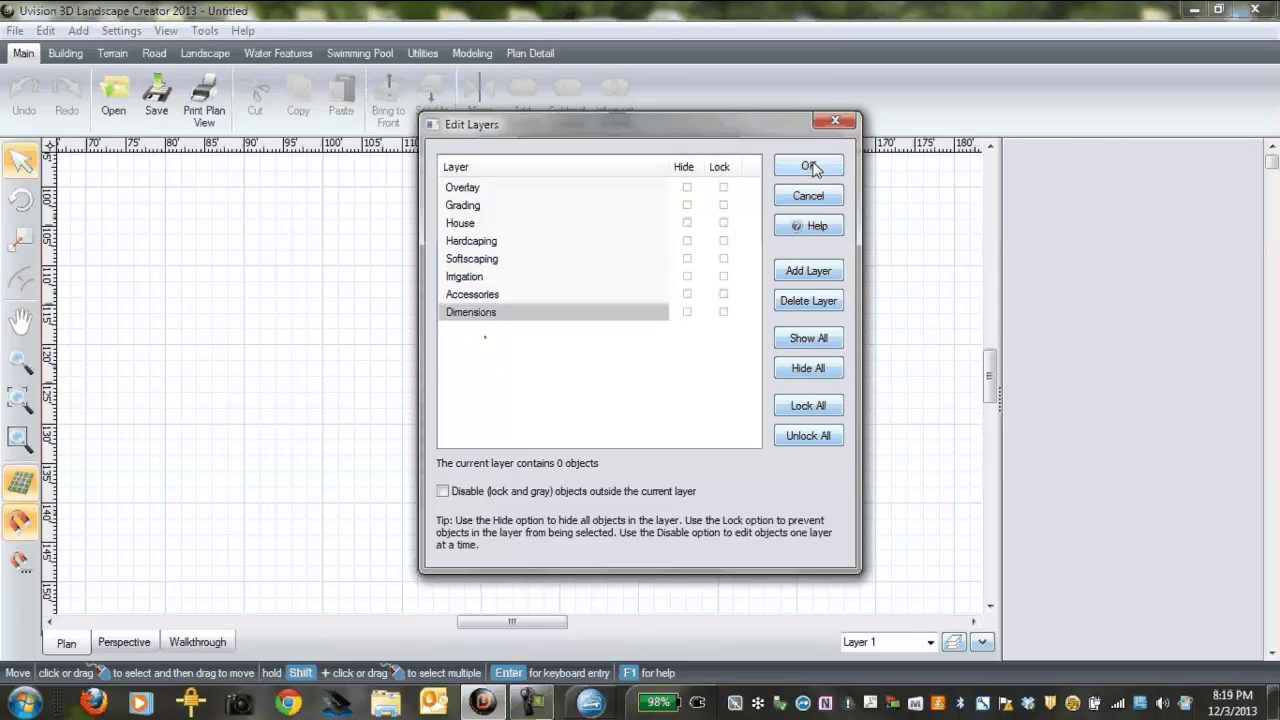
click(486, 188)
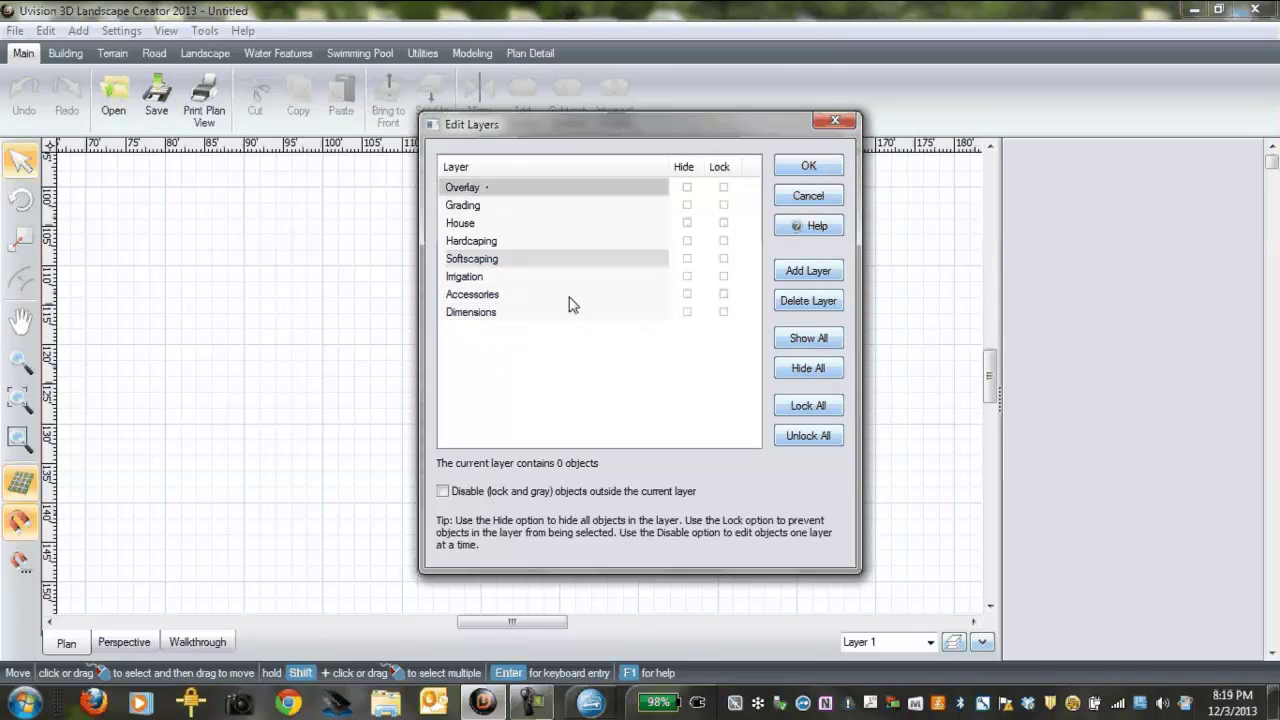
click(810, 167)
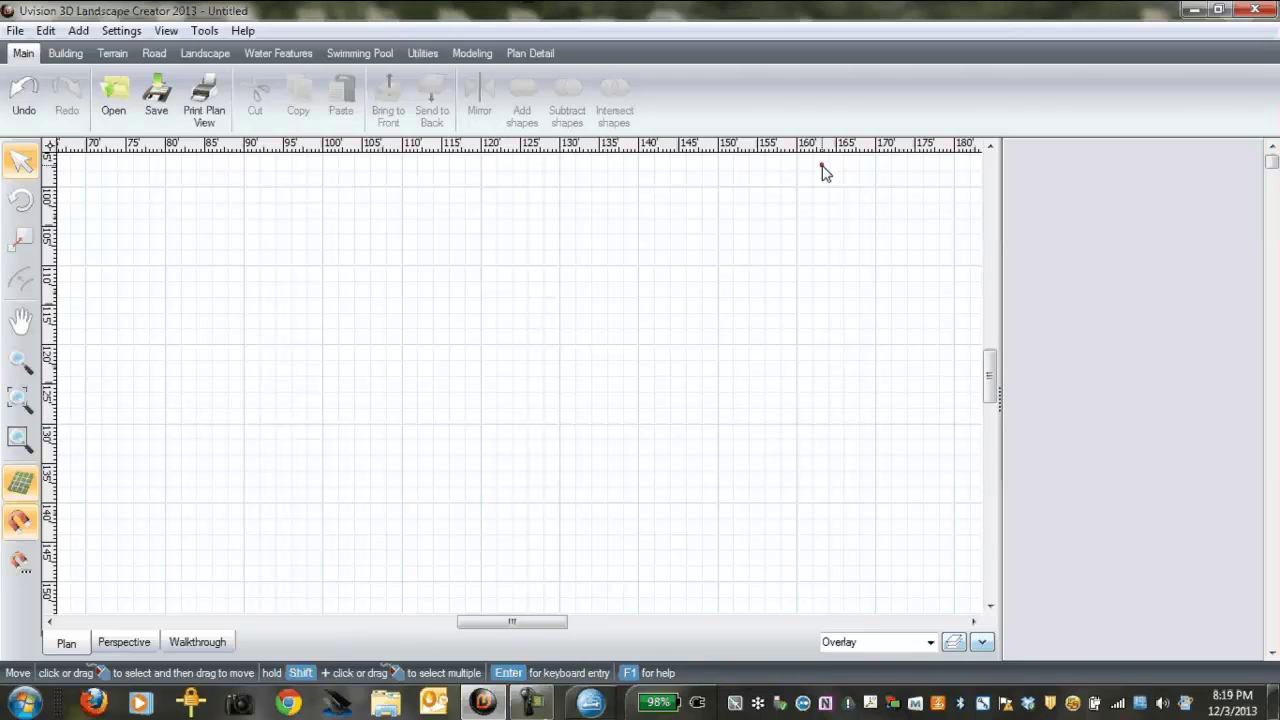
click(821, 166)
Step: Choose File > Import to show the model, picture, satellite photo and CAD import options
click(15, 31)
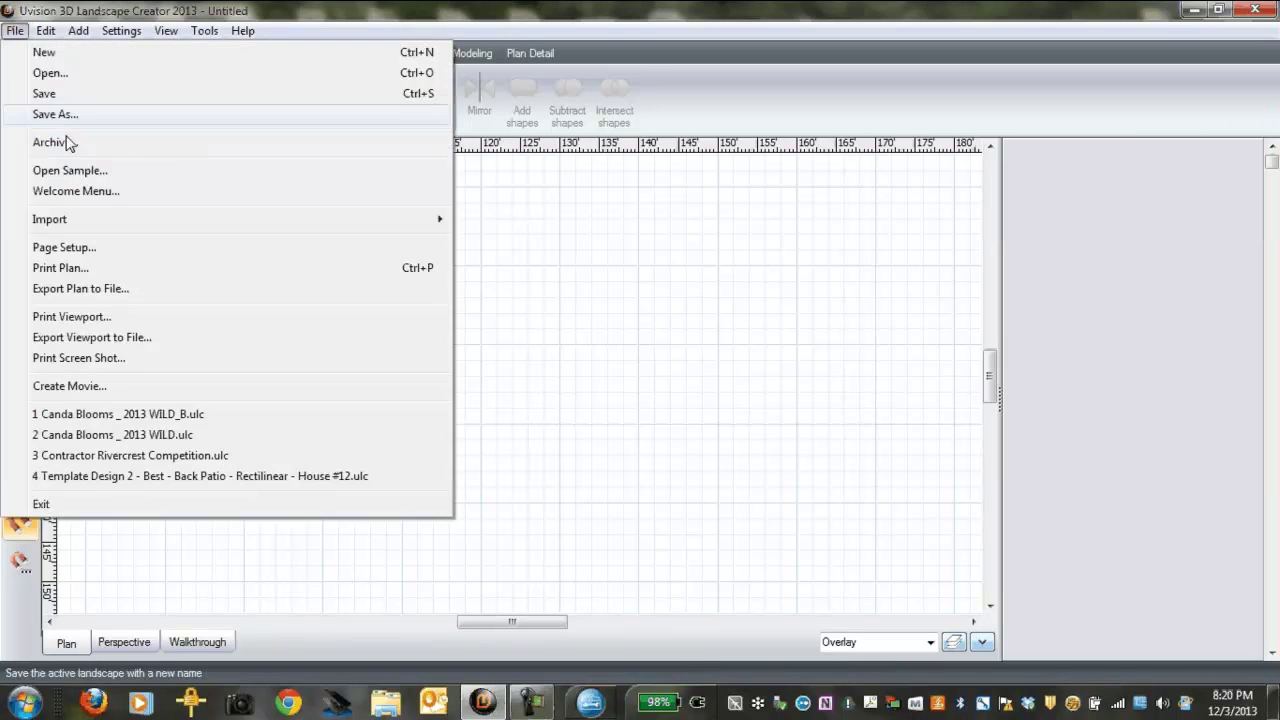
mouse_move(78, 228)
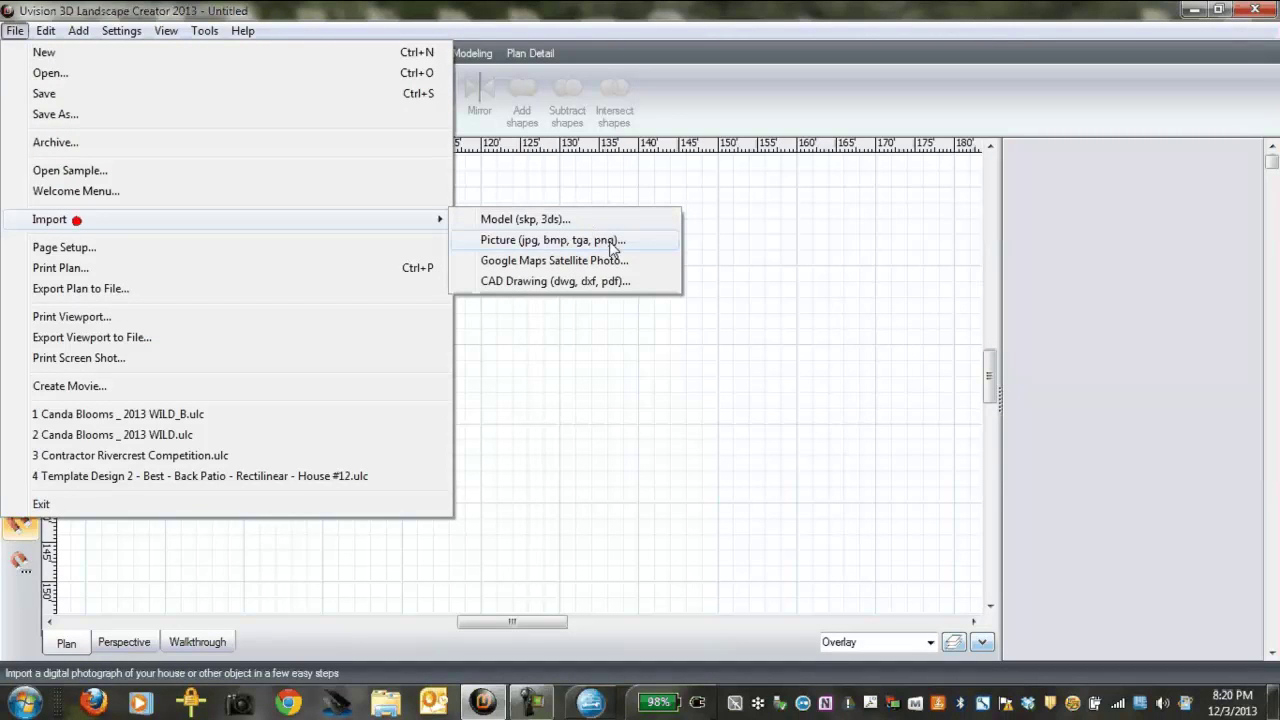
click(578, 264)
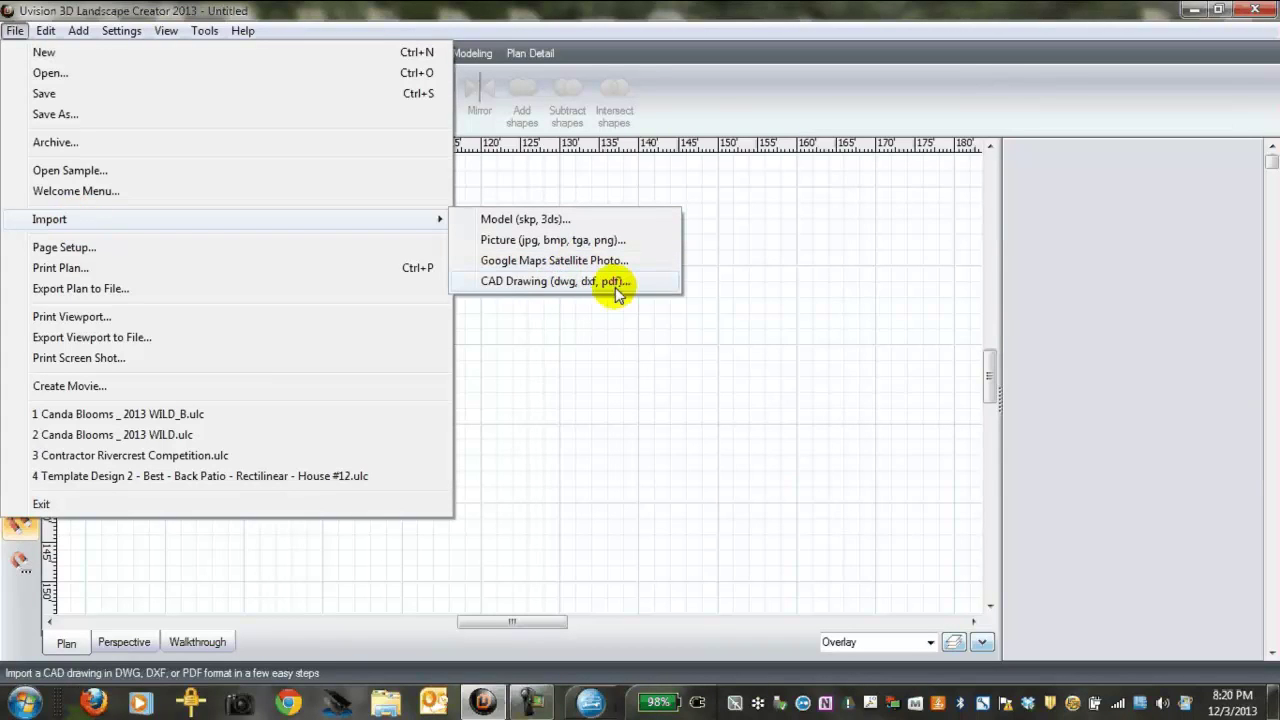
Step: Import A_Grading Plan.jpg from the Desktop as an Overlay picture through the Picture Import Wizard
click(564, 240)
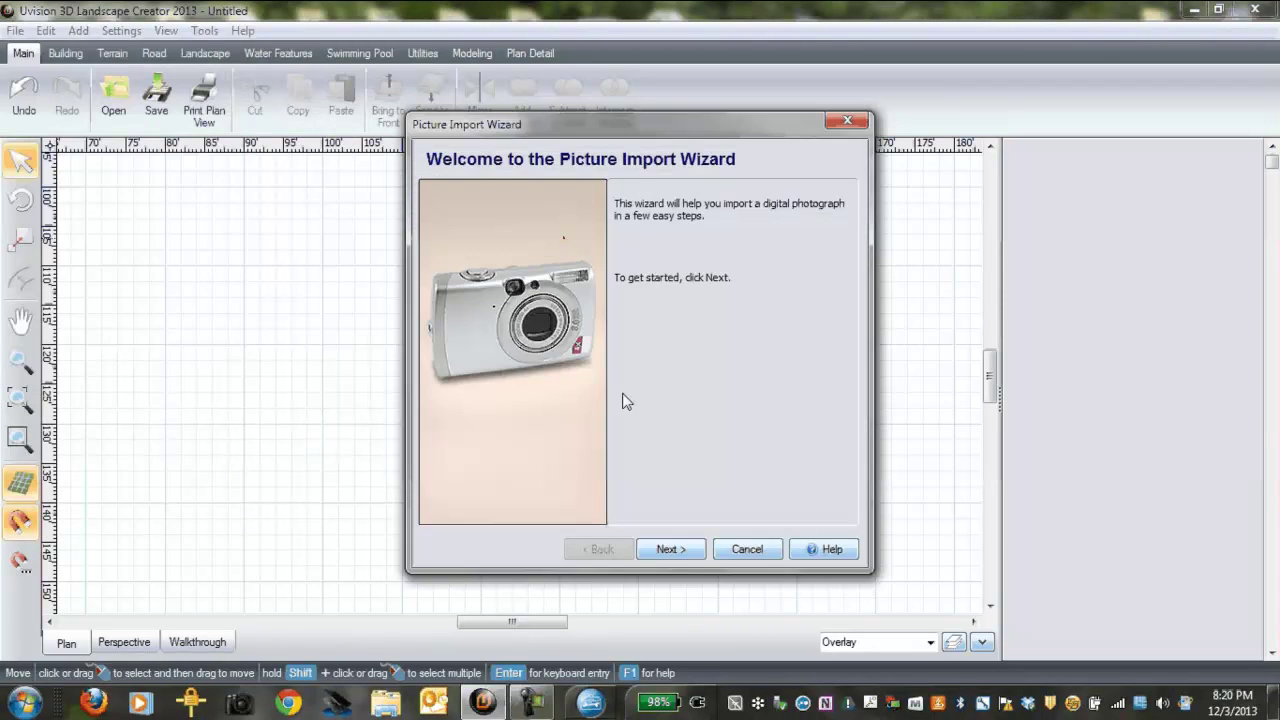
click(686, 550)
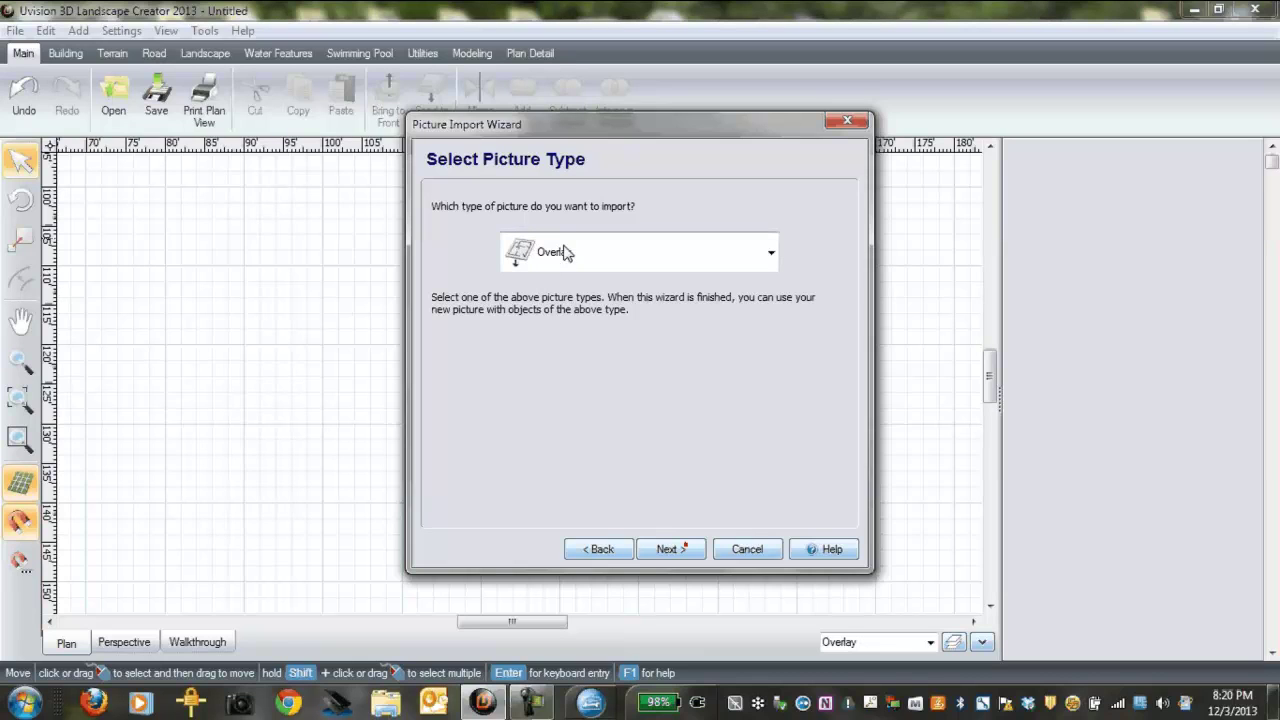
click(681, 550)
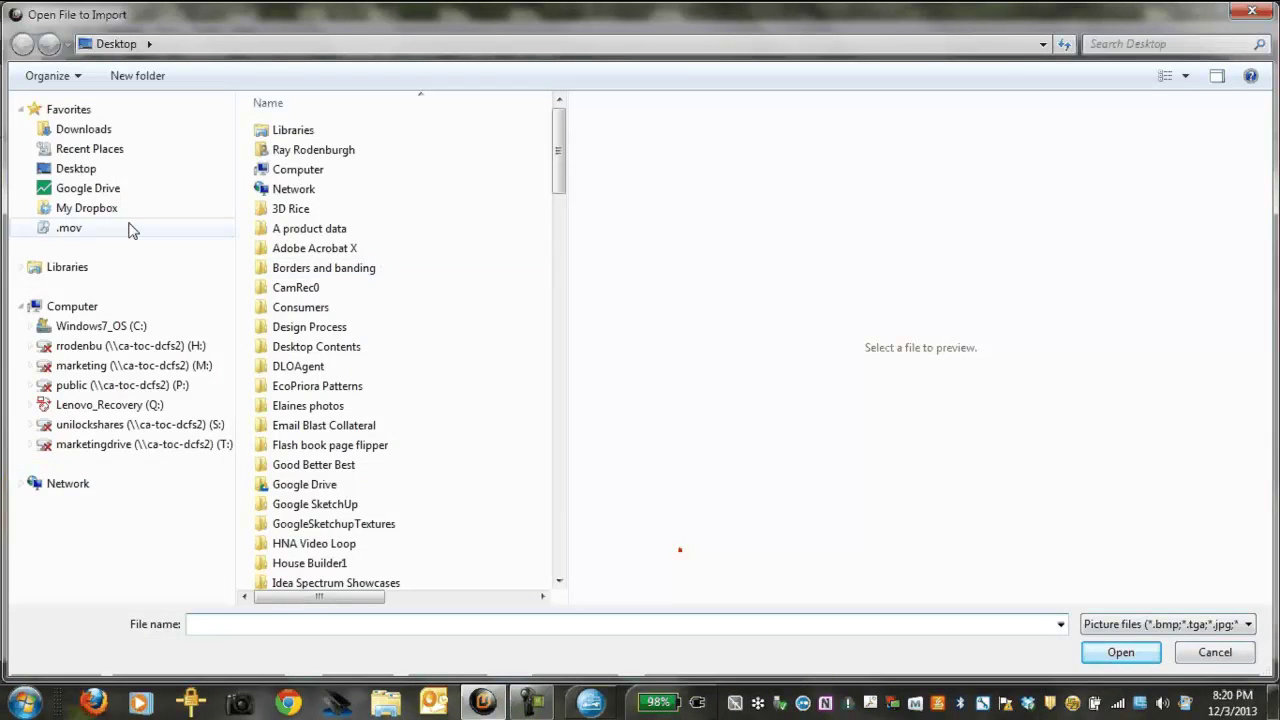
click(82, 169)
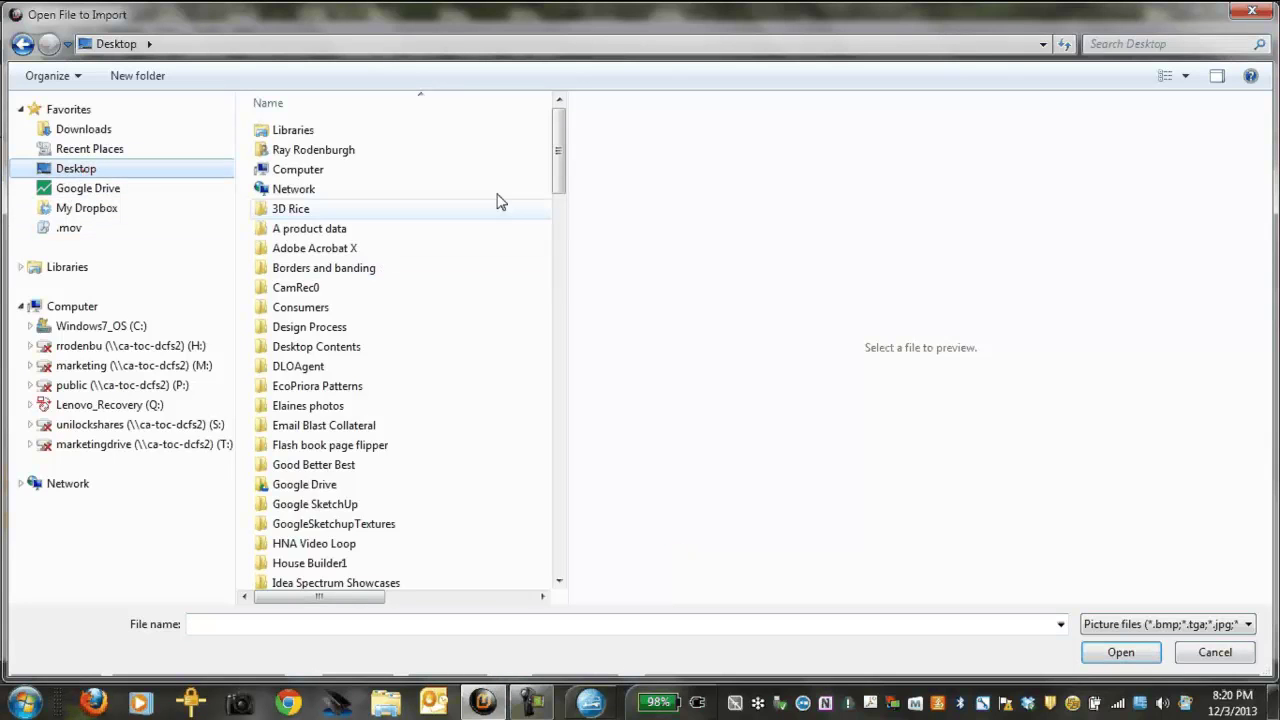
drag(560, 165, 547, 298)
click(363, 402)
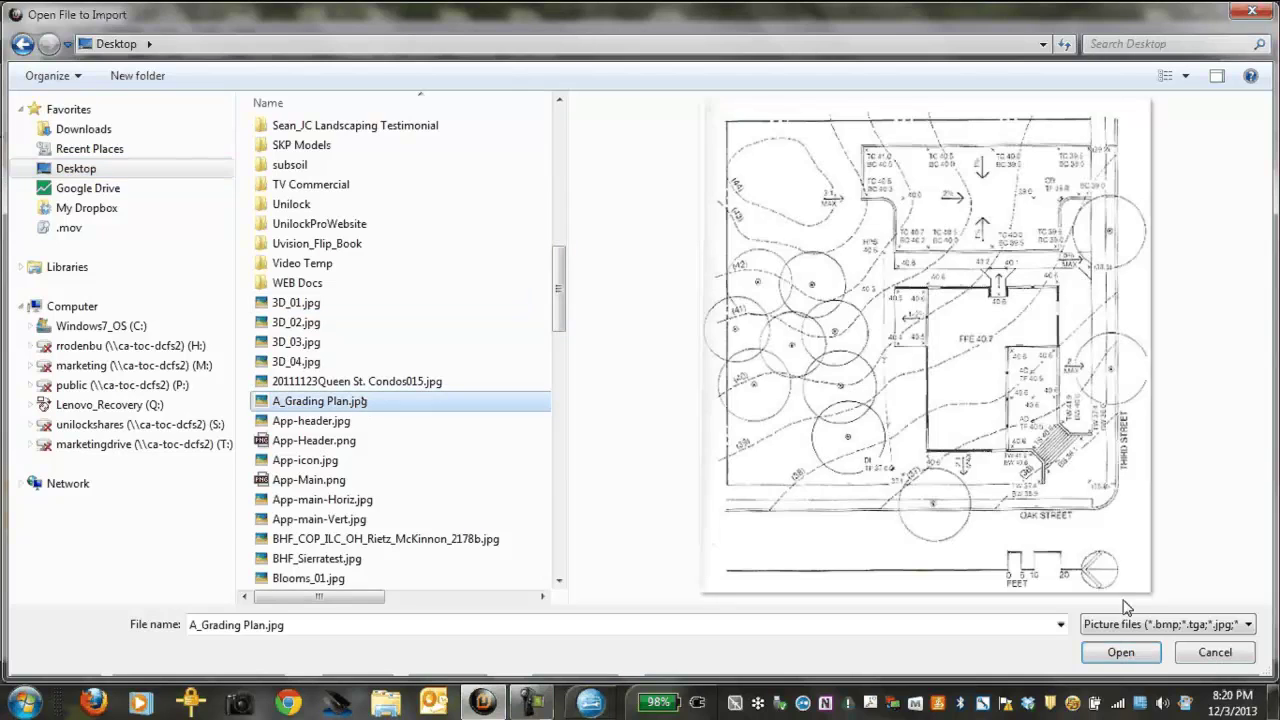
click(1115, 652)
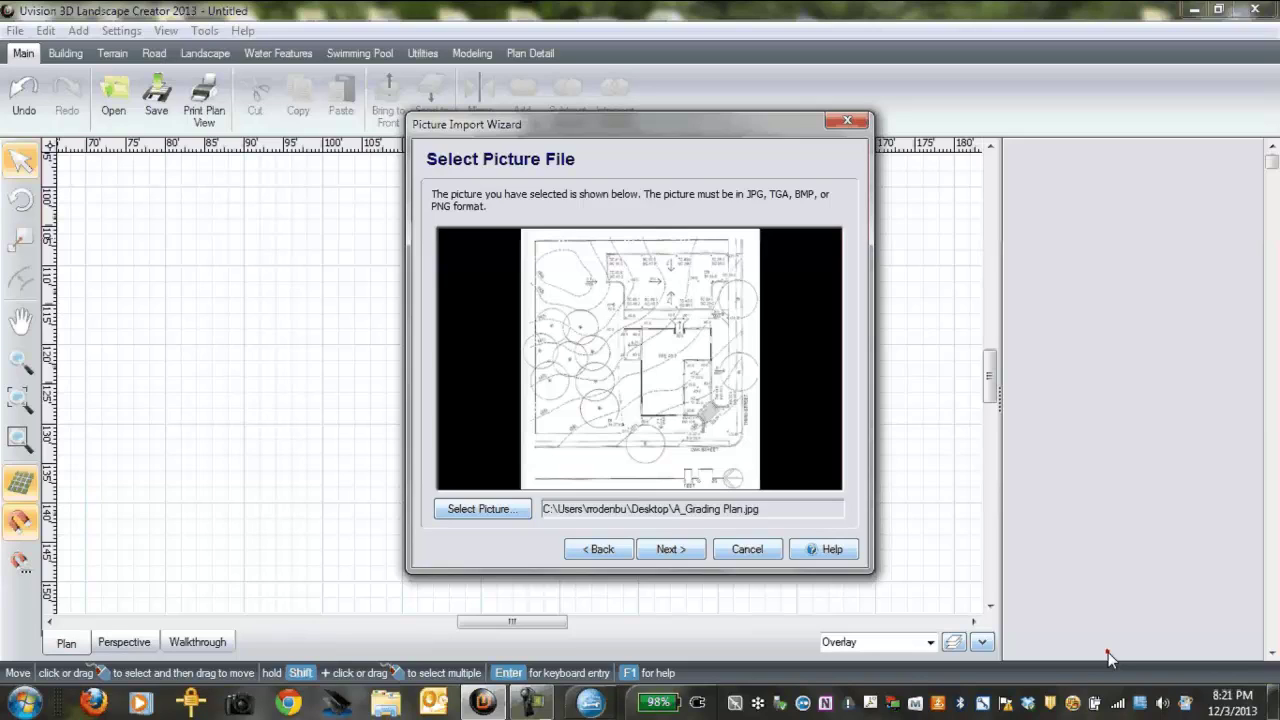
click(1108, 652)
click(679, 556)
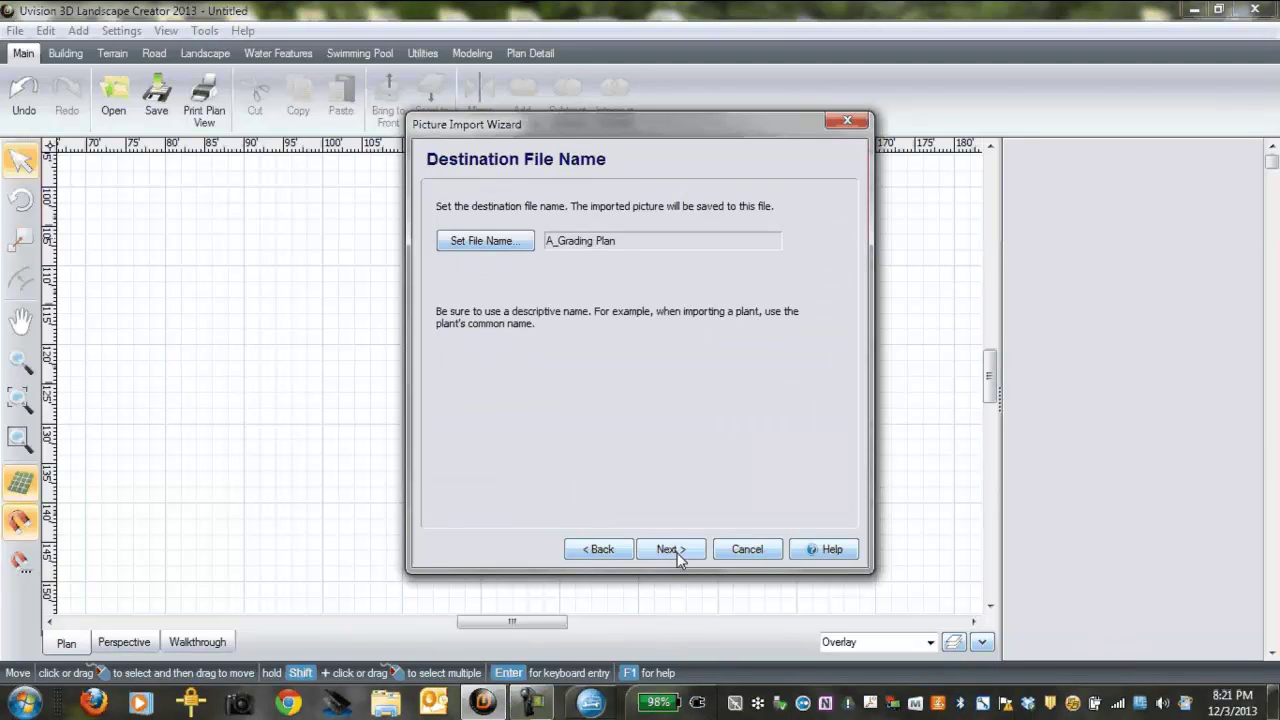
click(677, 554)
Step: Place the grading plan overlay and drag its corner out to about 53'-7" by 58'-8"
click(676, 550)
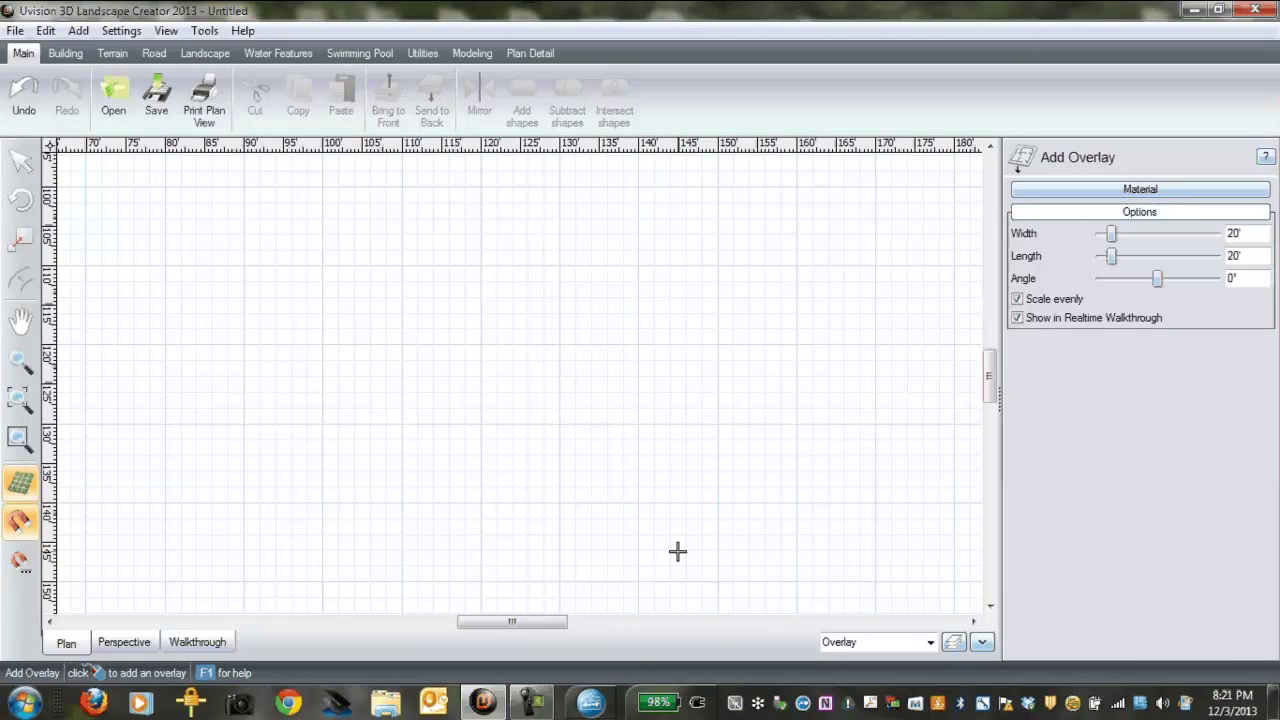
click(507, 382)
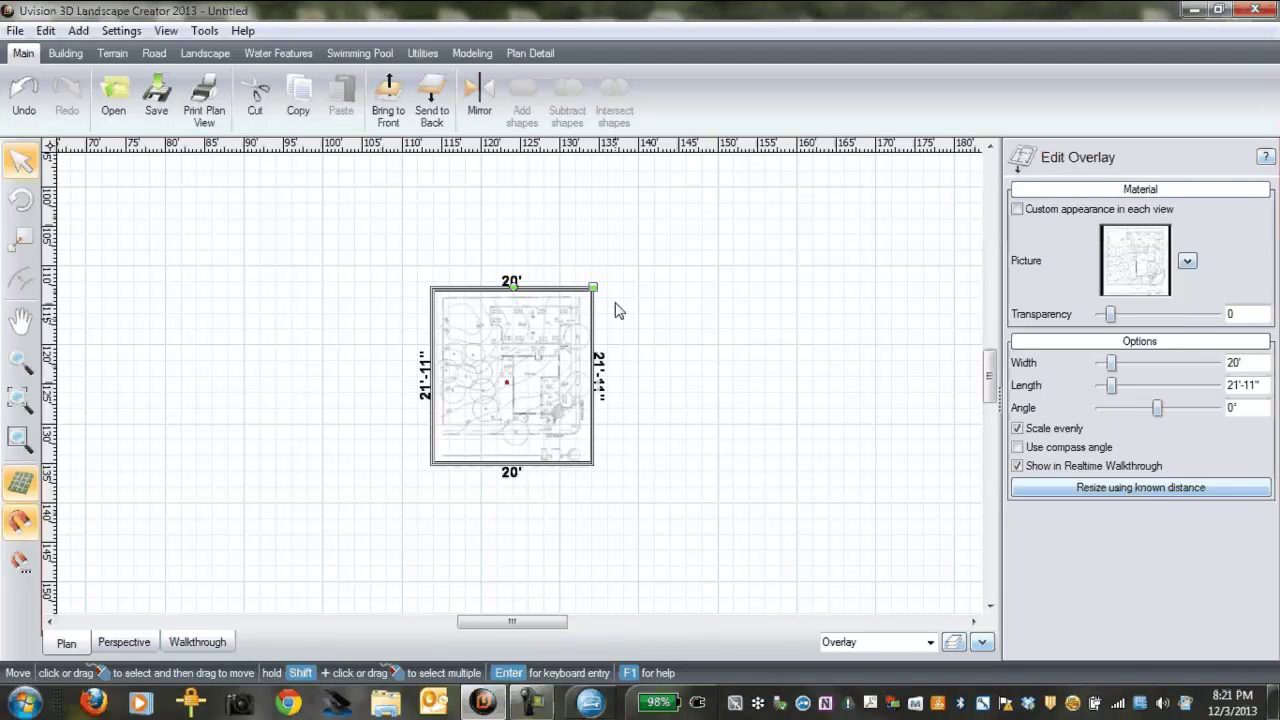
drag(593, 287, 704, 207)
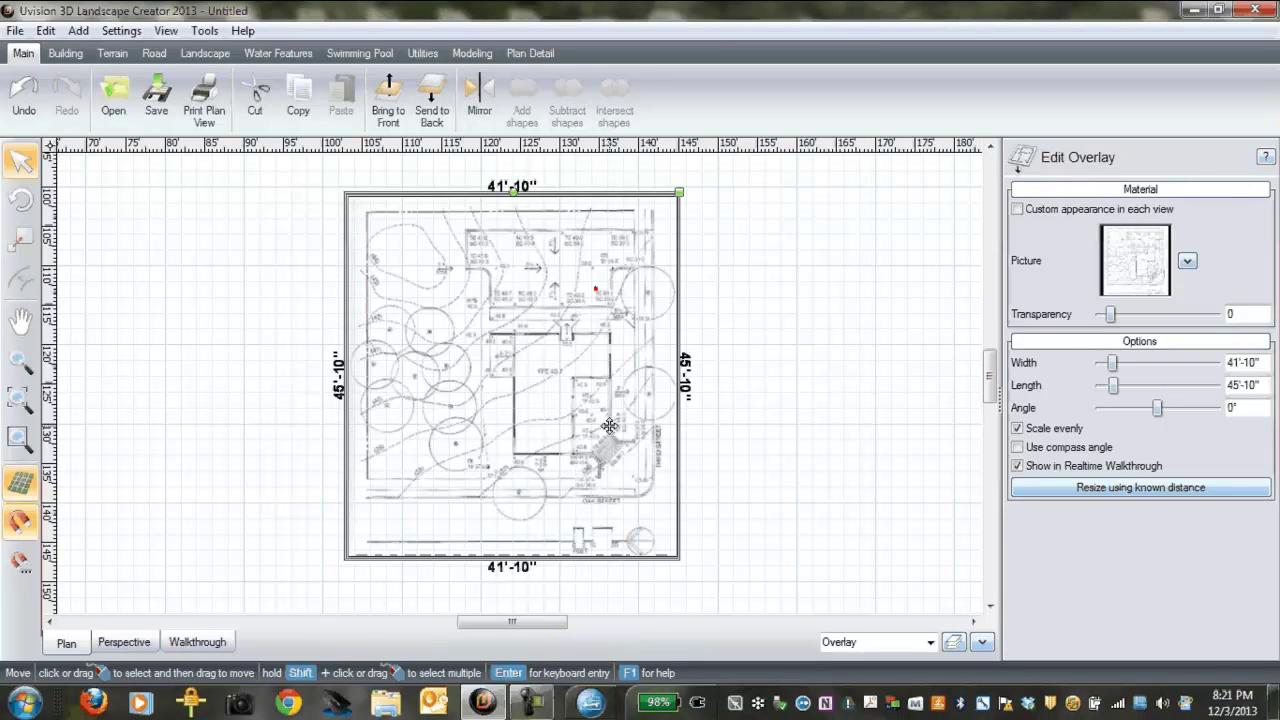
drag(679, 191, 736, 159)
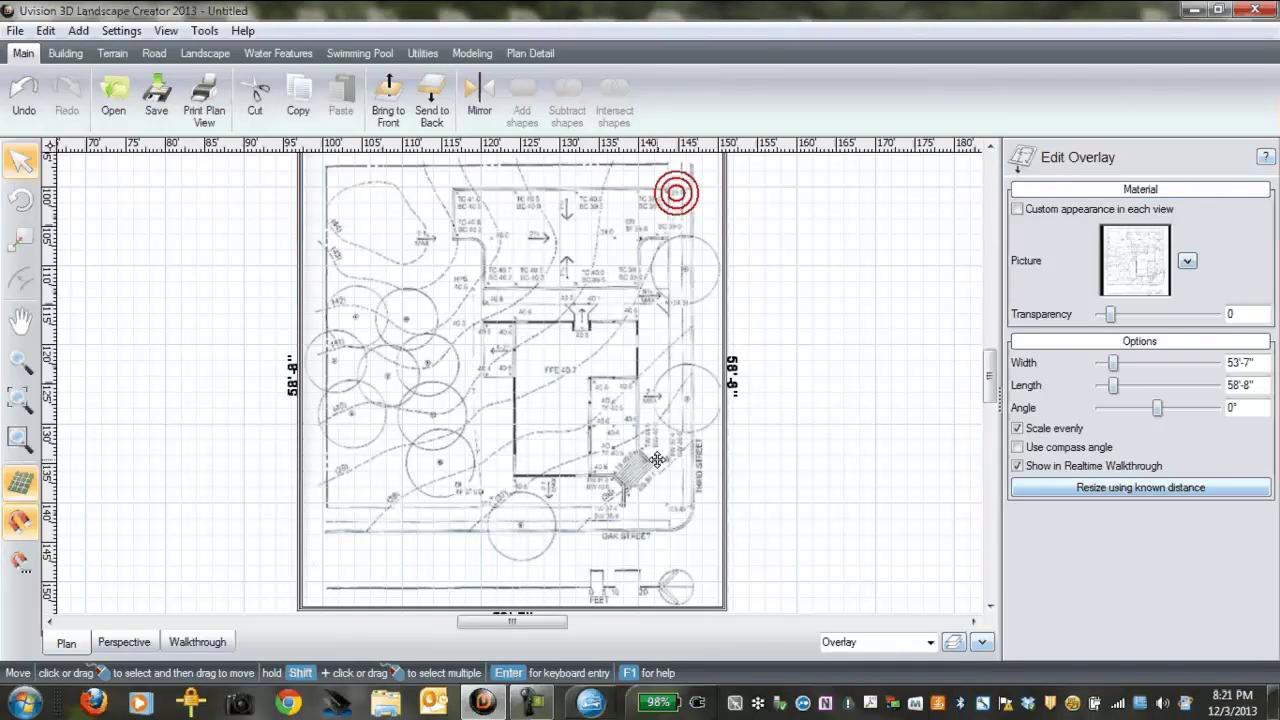
click(657, 459)
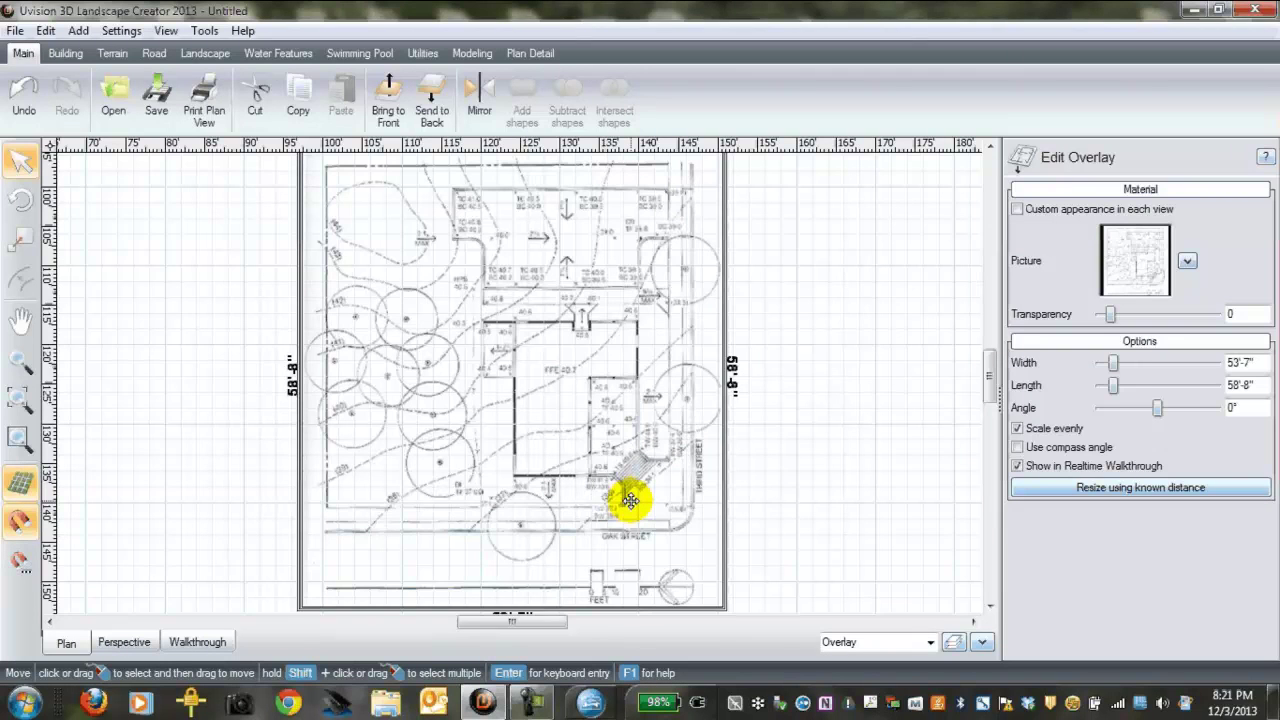
Step: Resize the overlay by known distance, marking the scale bar's 0 and 20 ticks as 20'
click(1158, 490)
scroll(681, 499, up, 2)
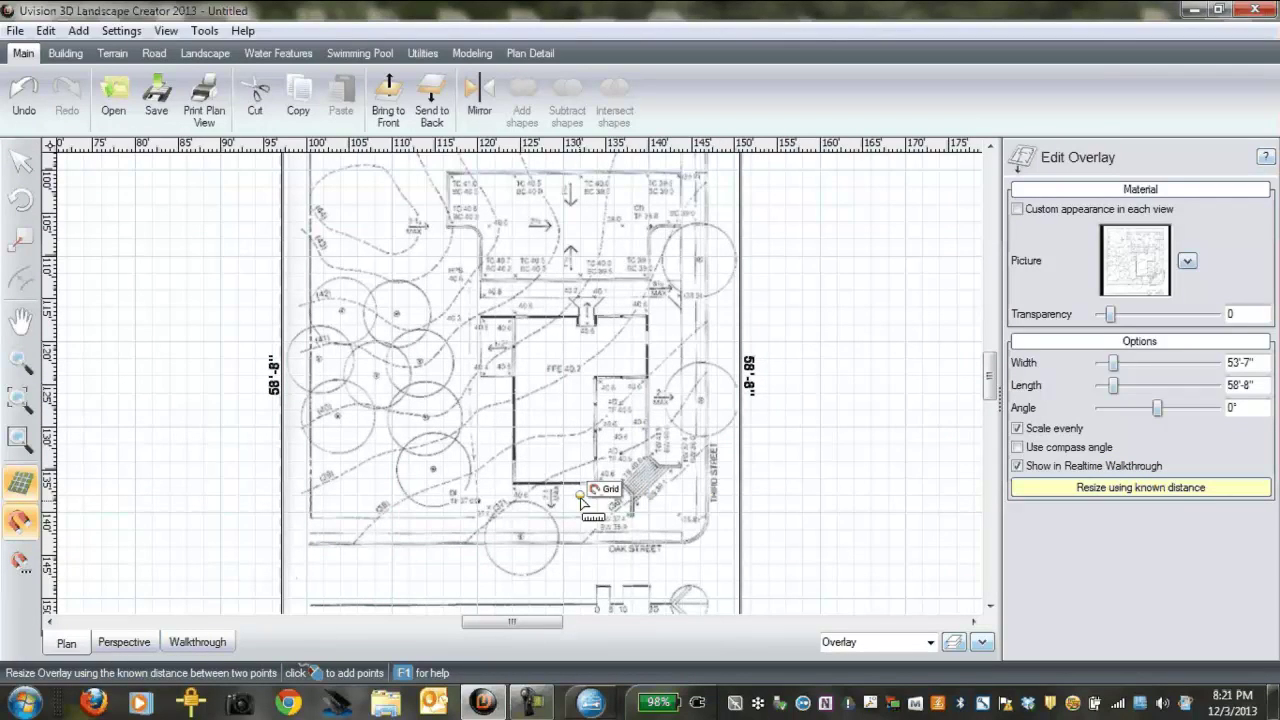
scroll(614, 521, up, 2)
middle_drag(614, 521, 343, 215)
middle_drag(497, 345, 471, 329)
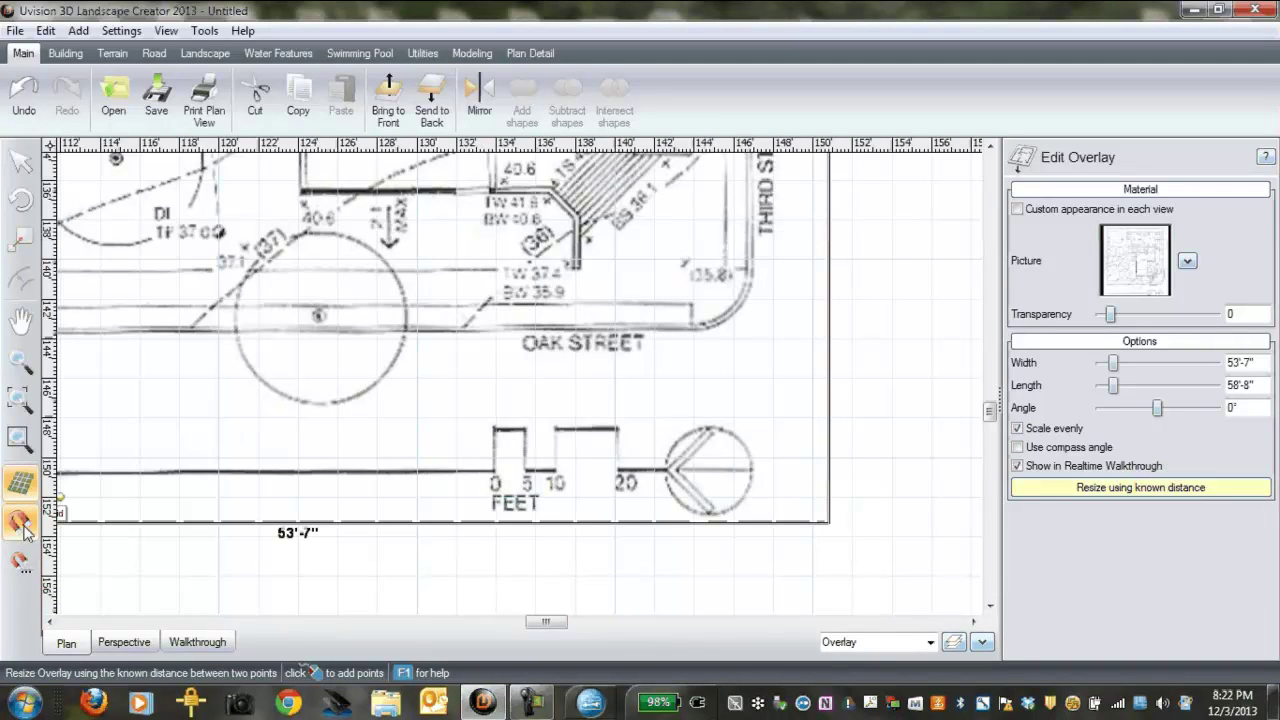
click(494, 471)
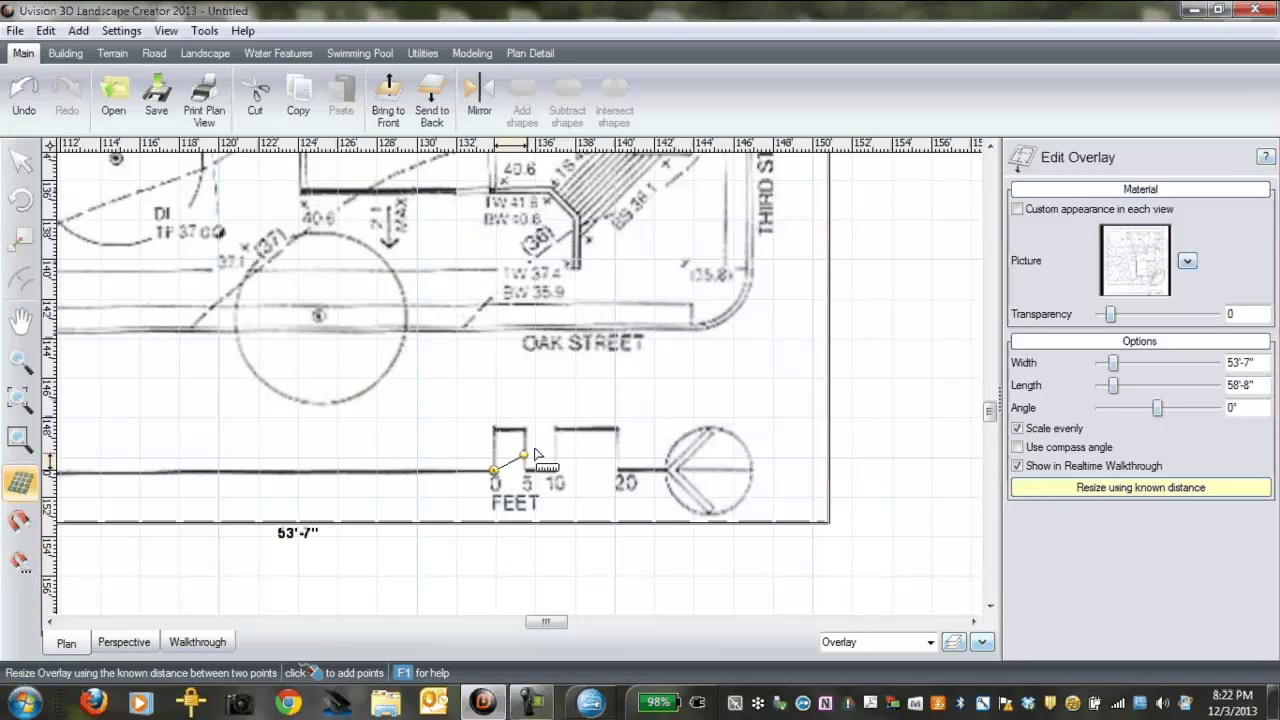
click(619, 472)
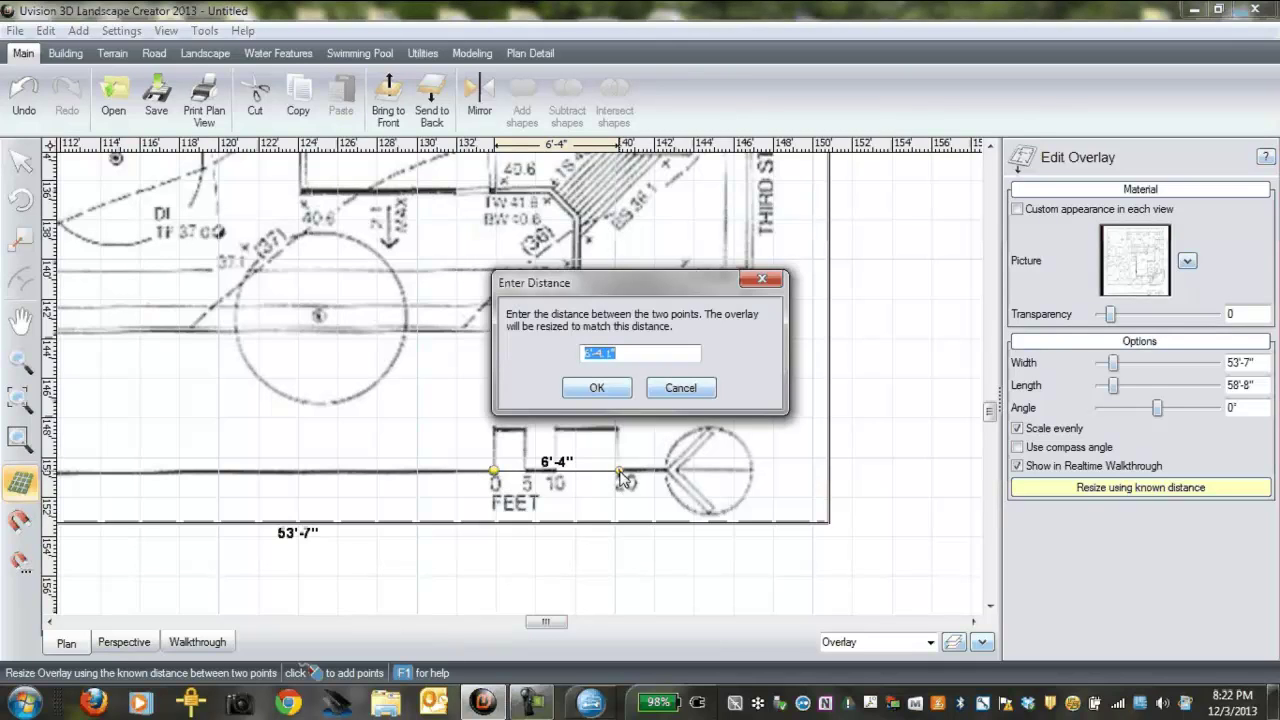
text(20)
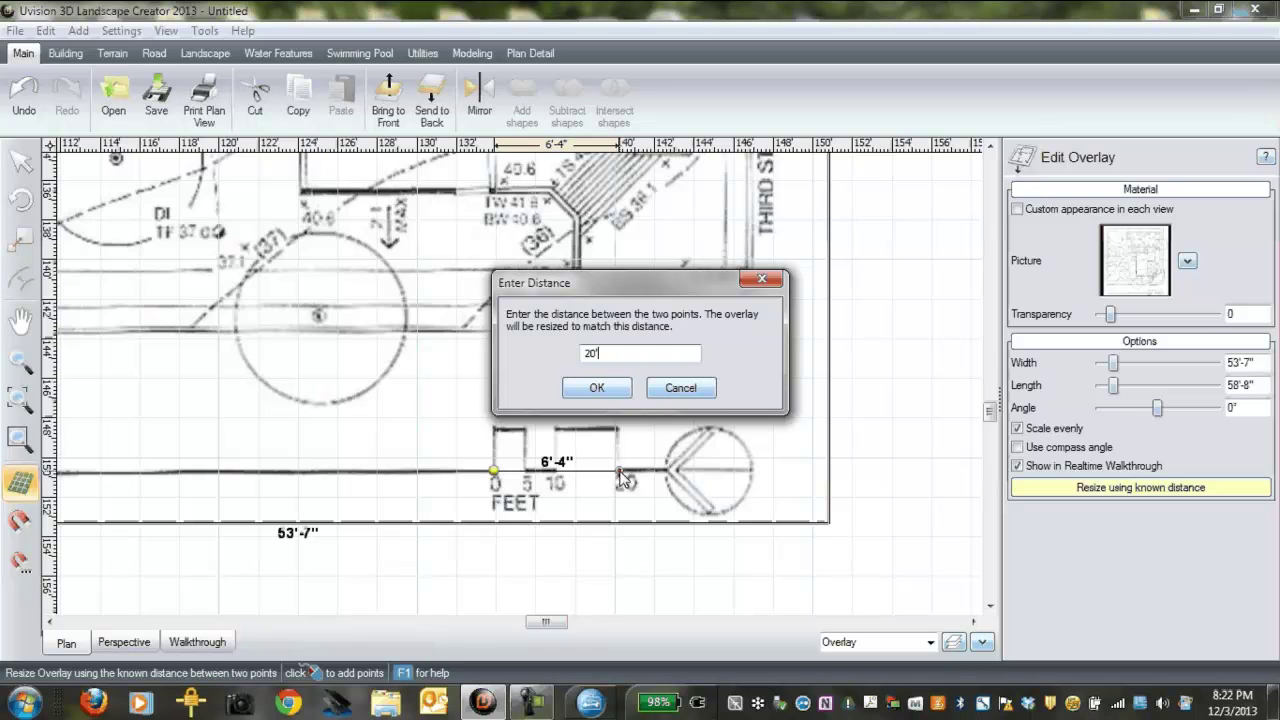
text(')
key(Return)
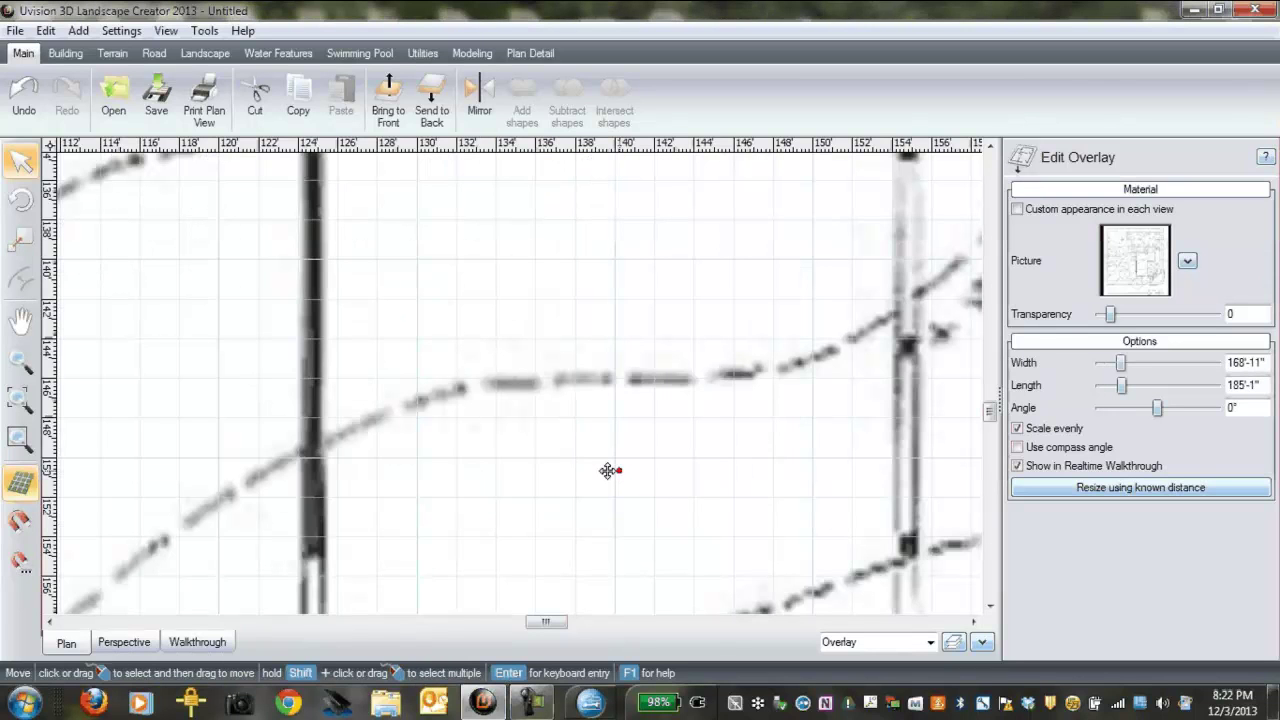
Step: Zoom out, nudge the scaled grading plan overlay up and left, then zoom back in
scroll(538, 457, down, 1)
scroll(538, 457, down, 3)
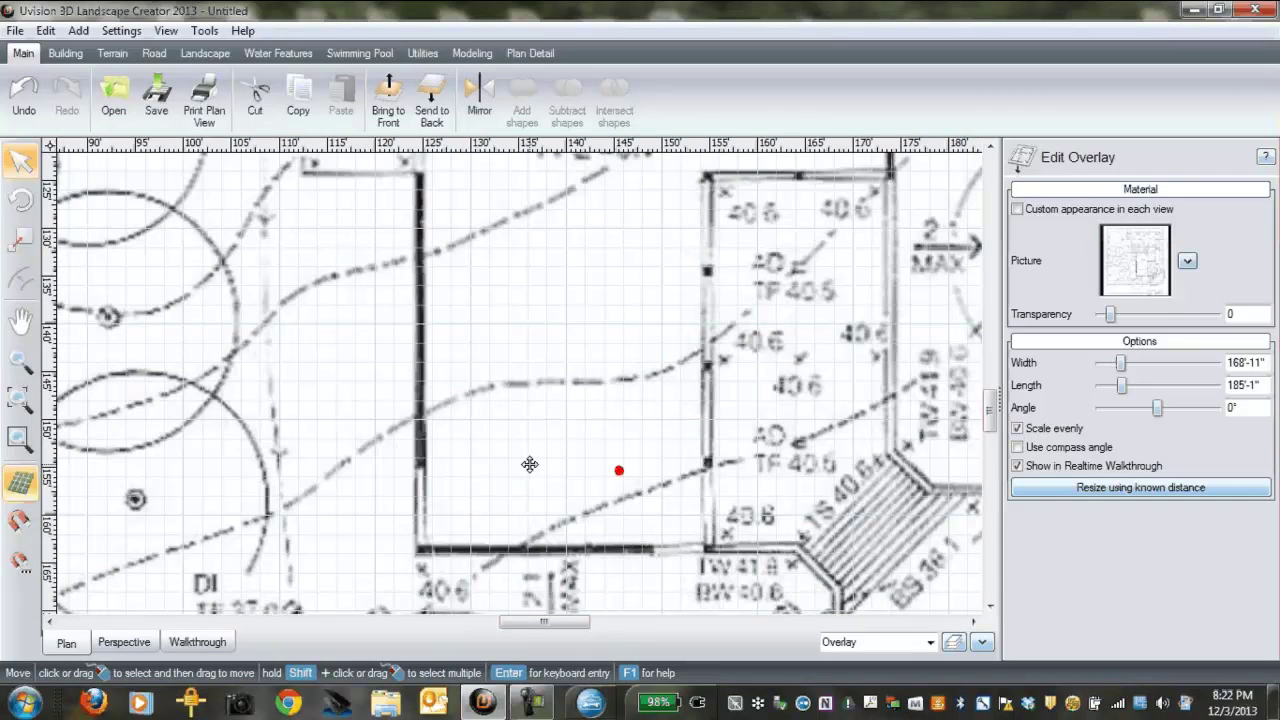
scroll(529, 464, down, 4)
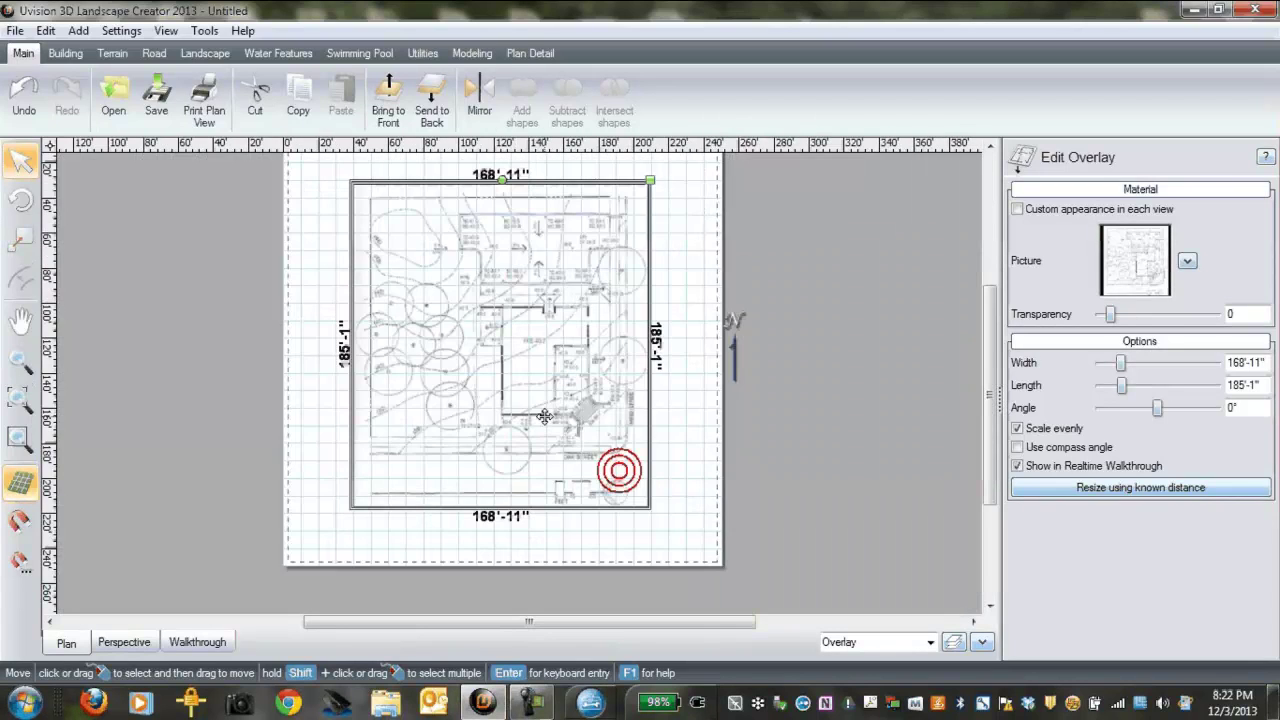
scroll(544, 416, down, 1)
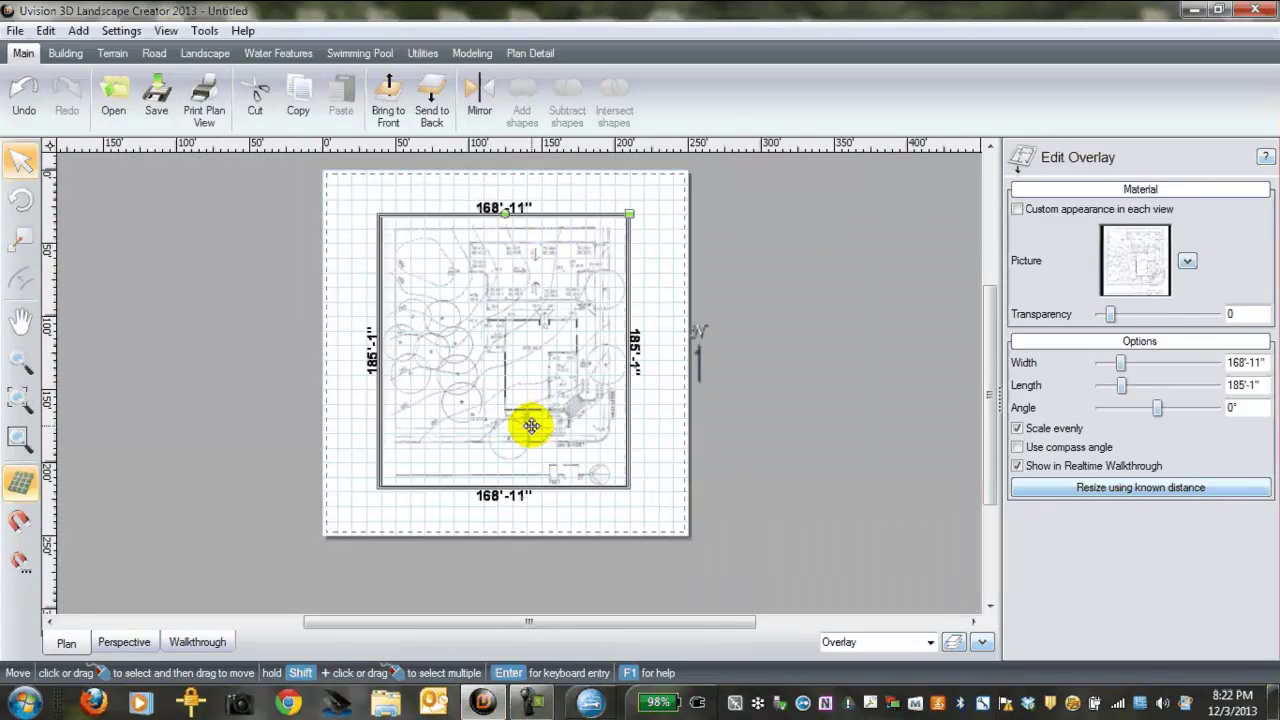
drag(531, 426, 559, 412)
scroll(560, 507, up, 2)
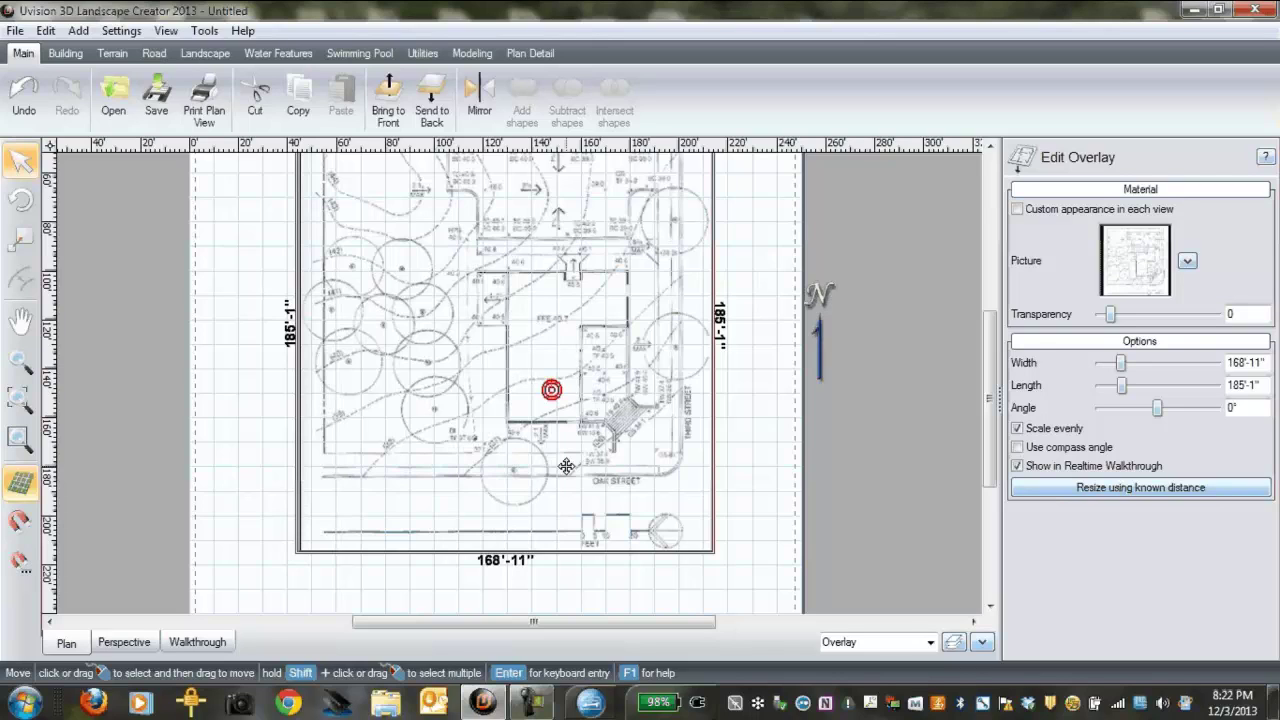
mouse_move(627, 475)
mouse_down()
mouse_move(588, 448)
mouse_move(696, 247)
mouse_move(447, 376)
mouse_move(414, 340)
mouse_move(752, 352)
mouse_up()
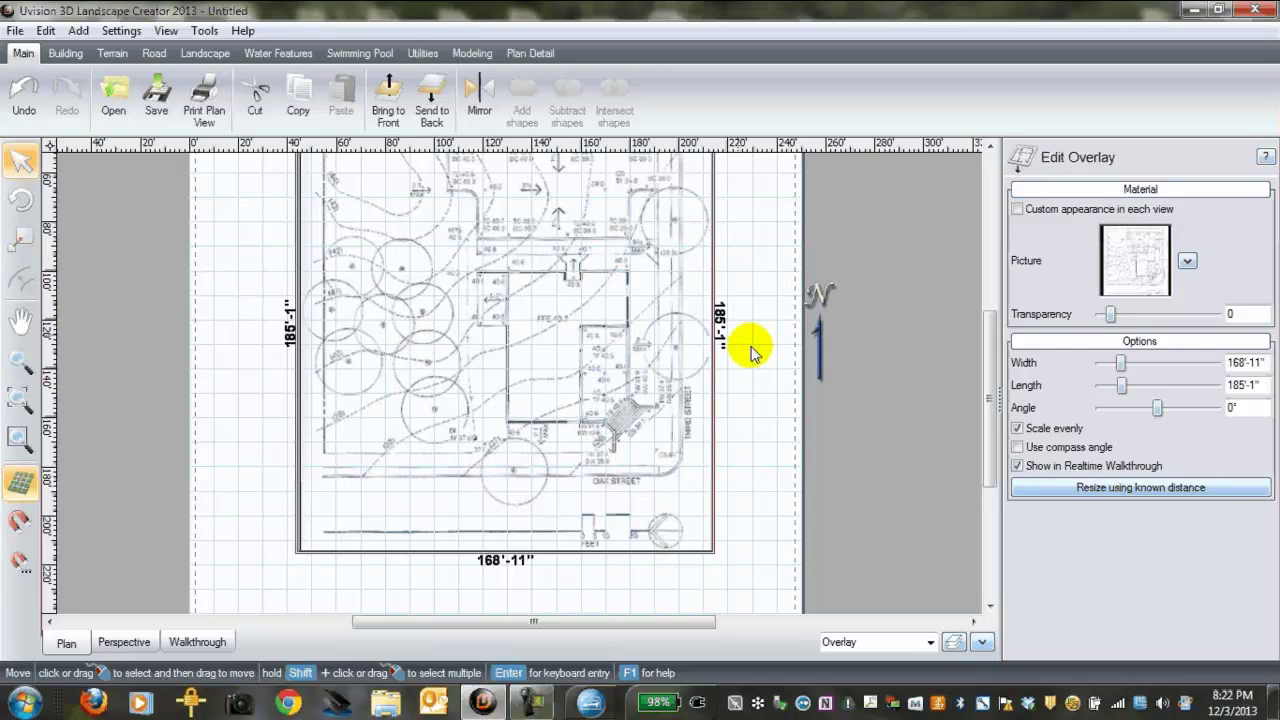
Step: Choose Grading from the layer list as the current layer and switch to the Terrain tools
click(953, 643)
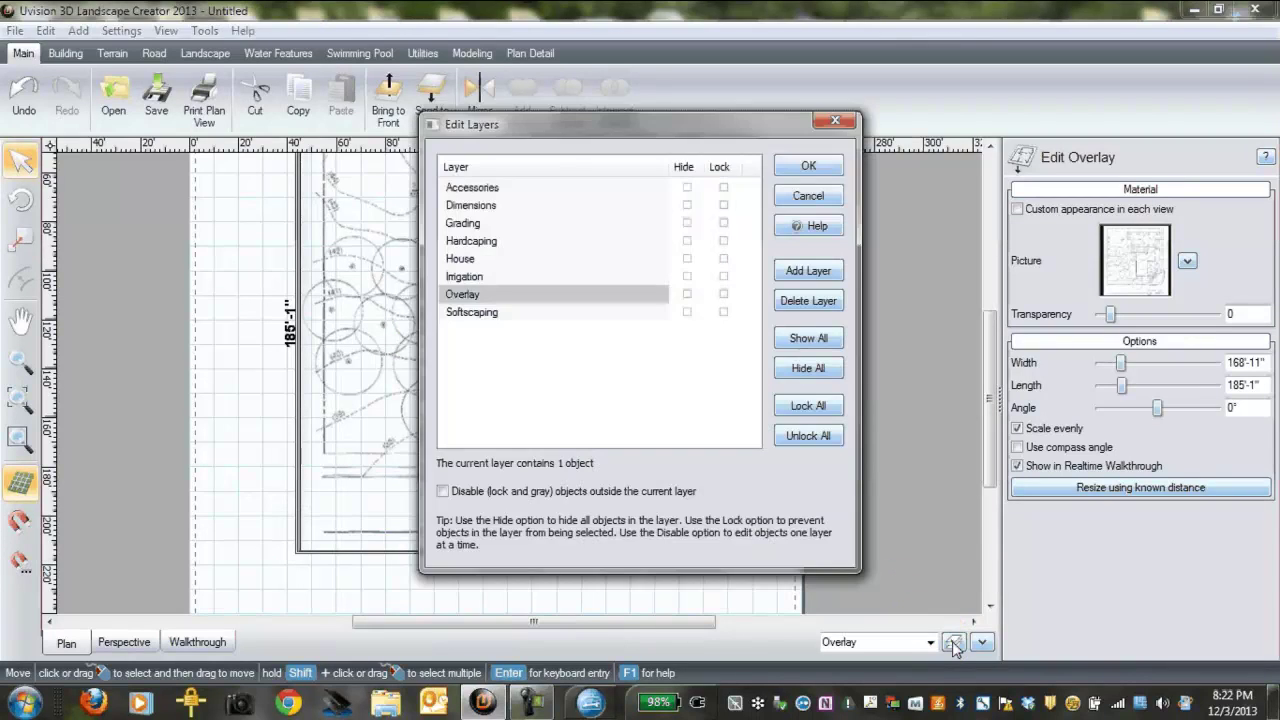
click(484, 226)
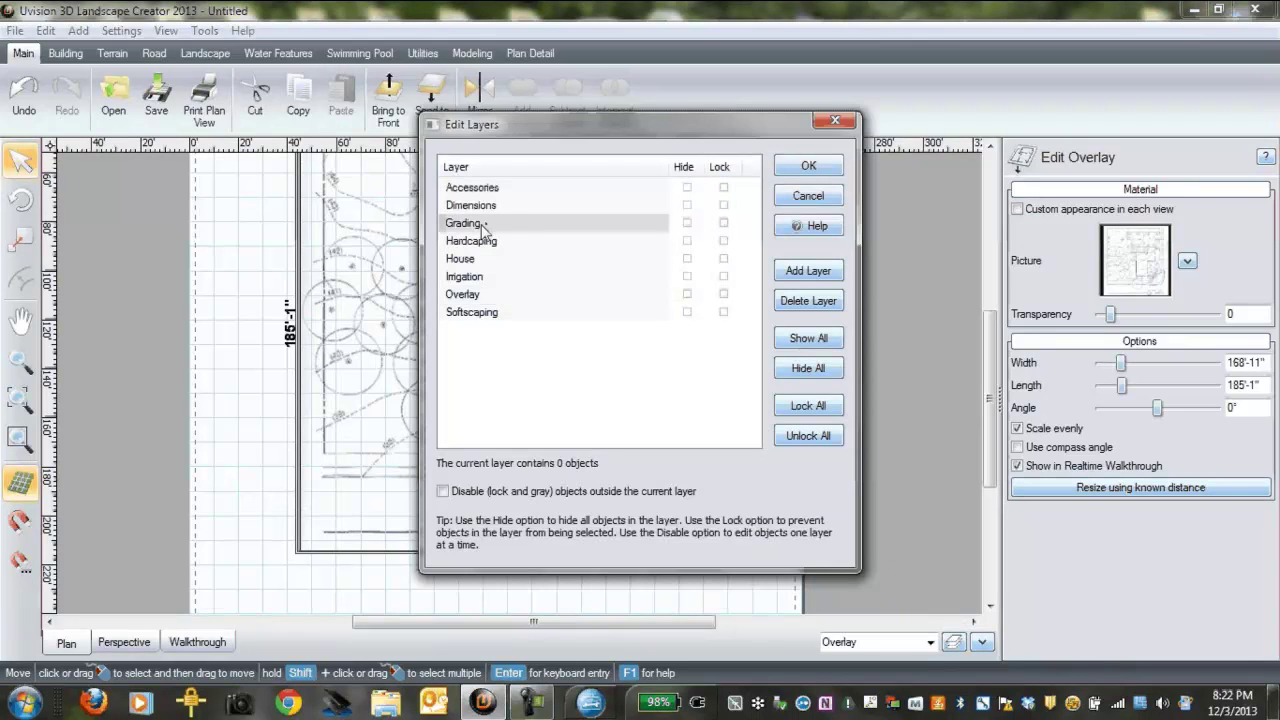
click(808, 168)
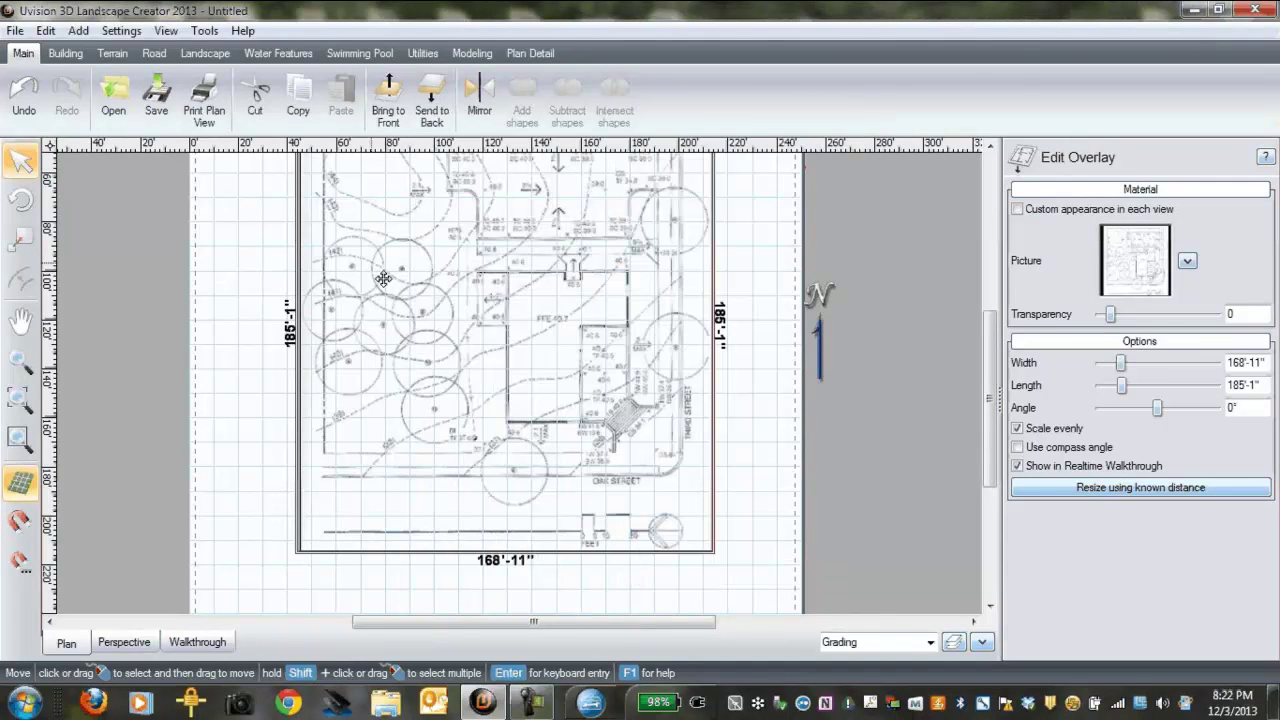
click(111, 54)
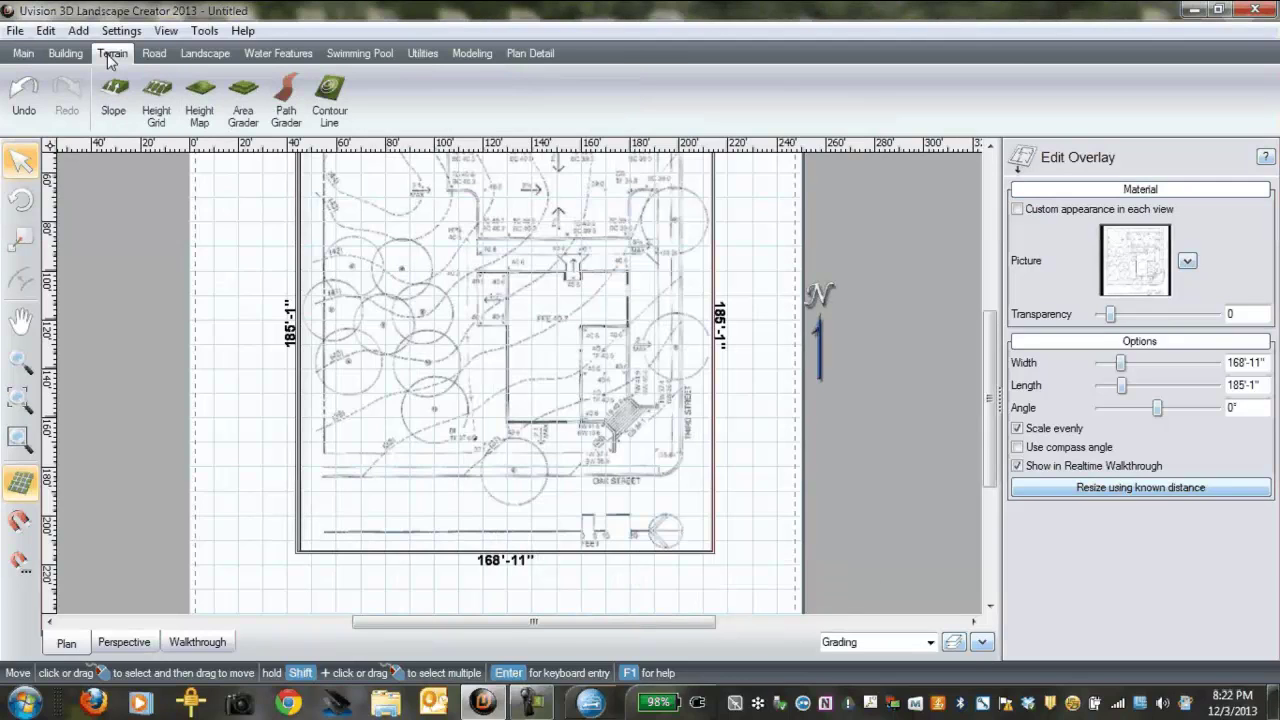
Step: Trace a contour line from near Oak Street below the house to the house's right side
click(331, 105)
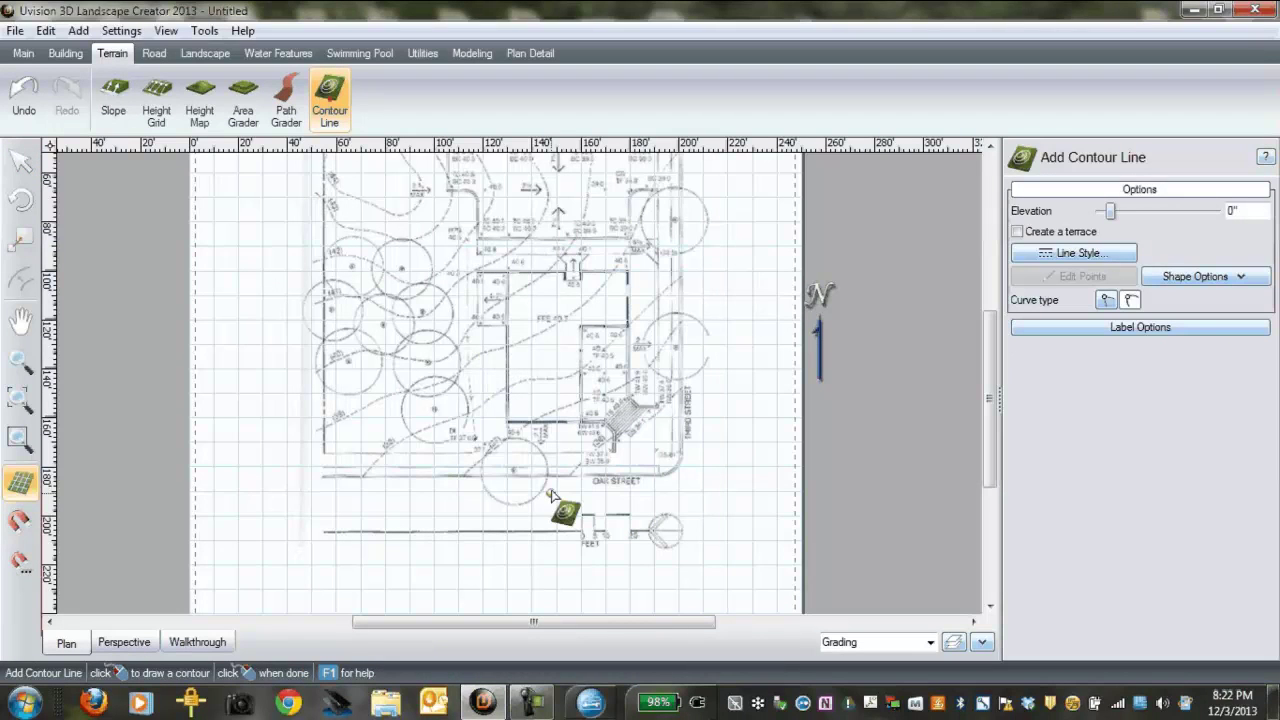
click(468, 468)
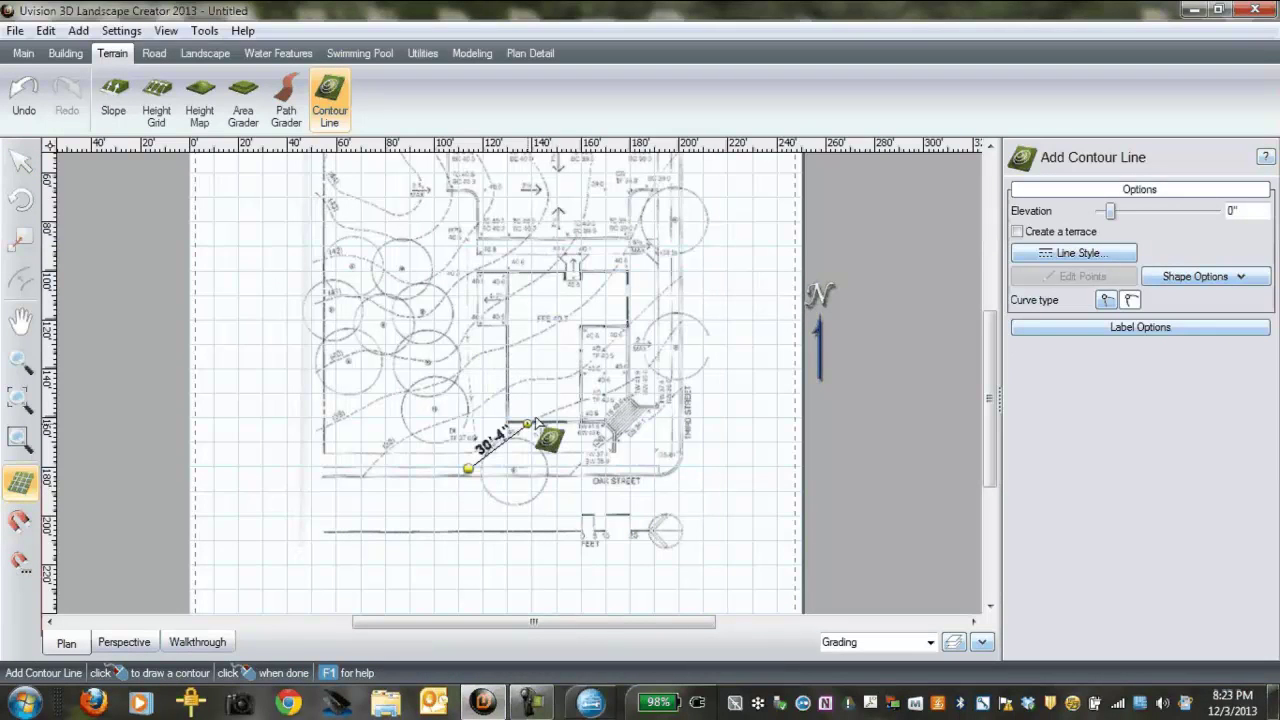
click(528, 424)
click(600, 397)
click(650, 367)
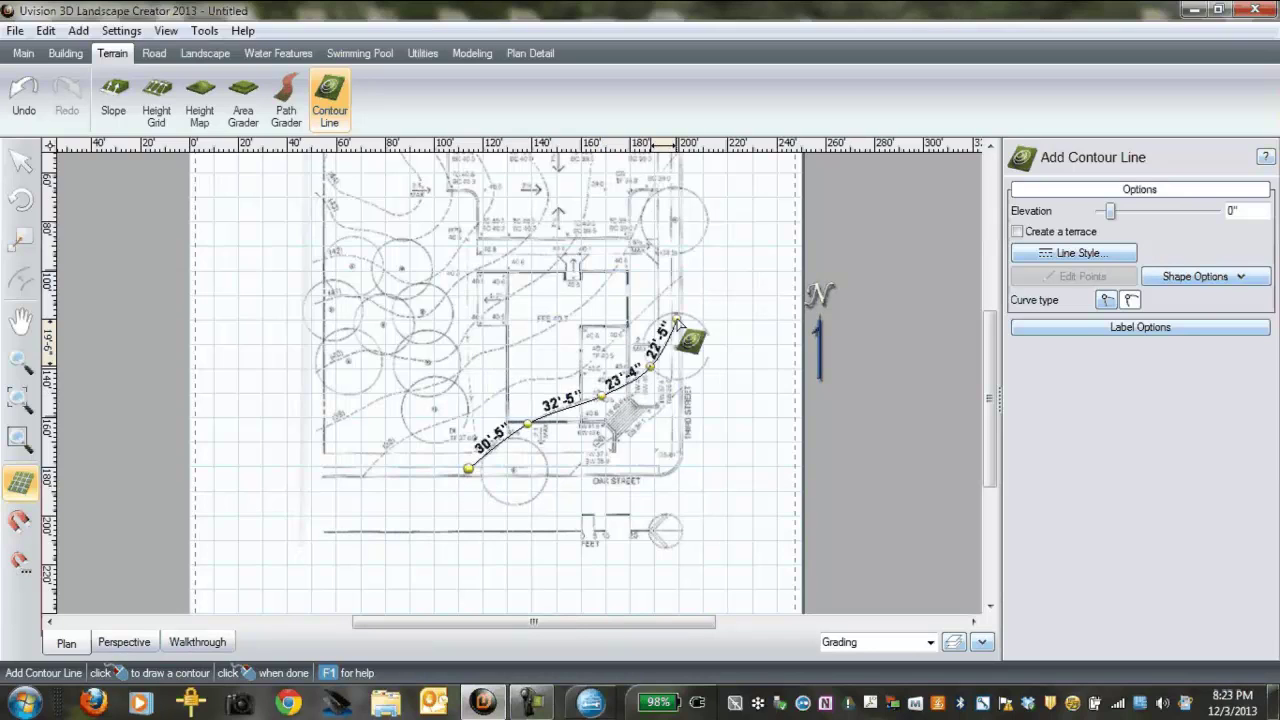
double_click(679, 322)
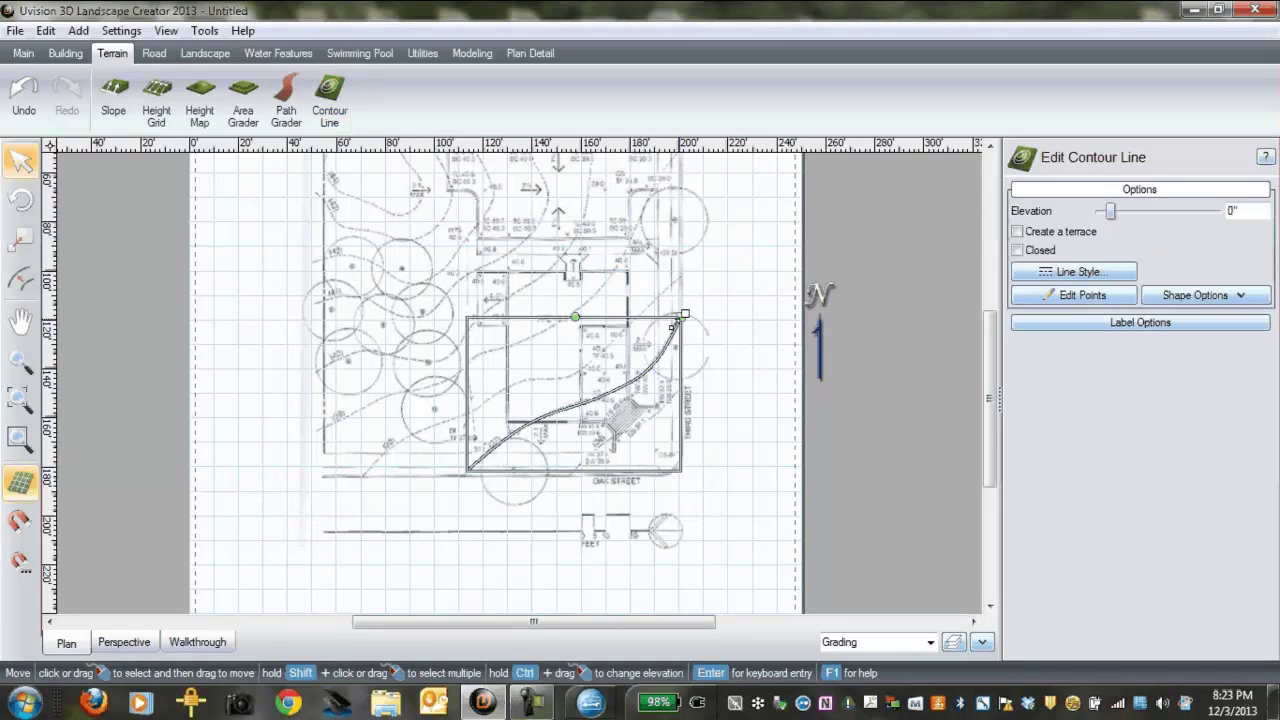
Step: Trace a second contour from the lot's lower left toward the upper right
click(345, 102)
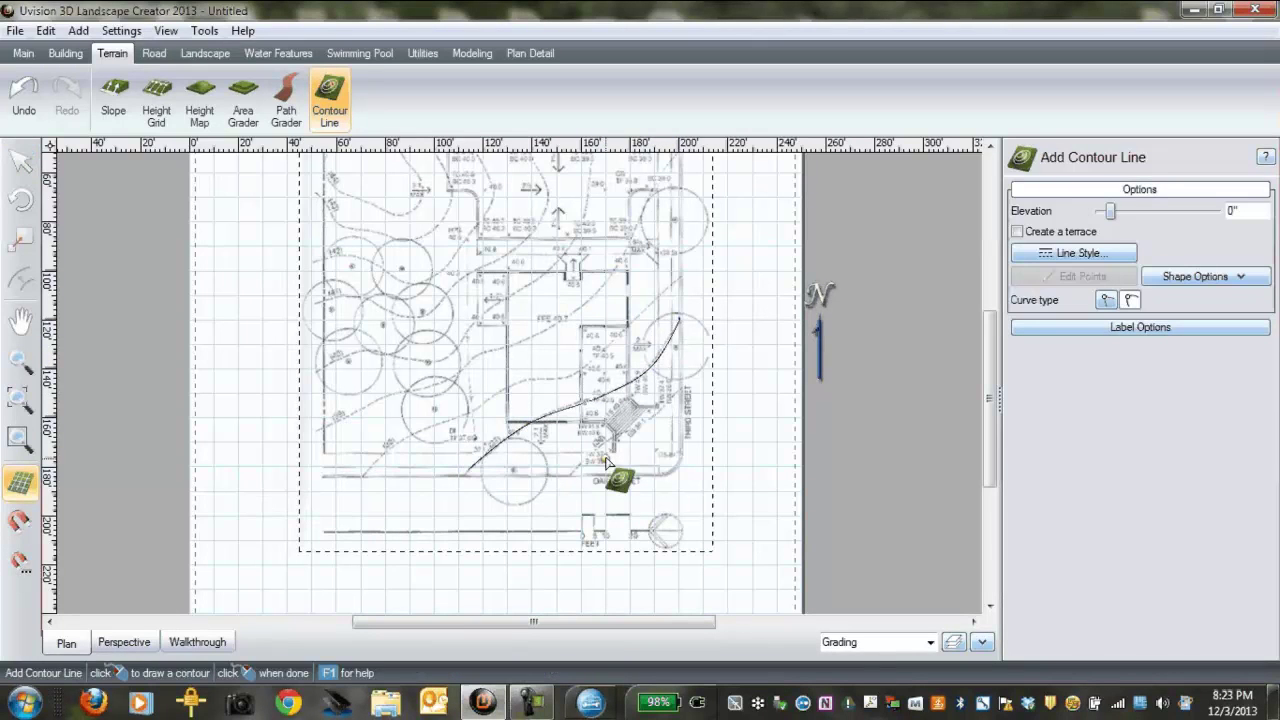
click(368, 470)
click(458, 418)
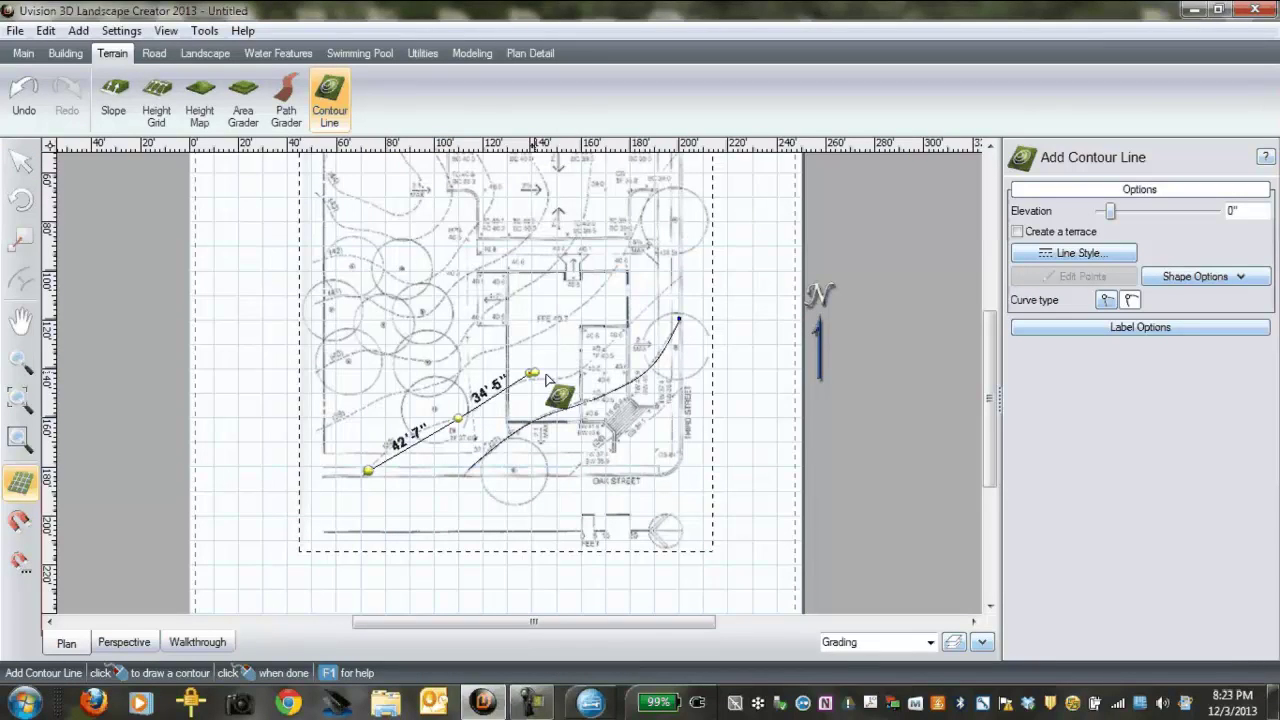
click(530, 373)
click(583, 372)
click(623, 330)
click(656, 290)
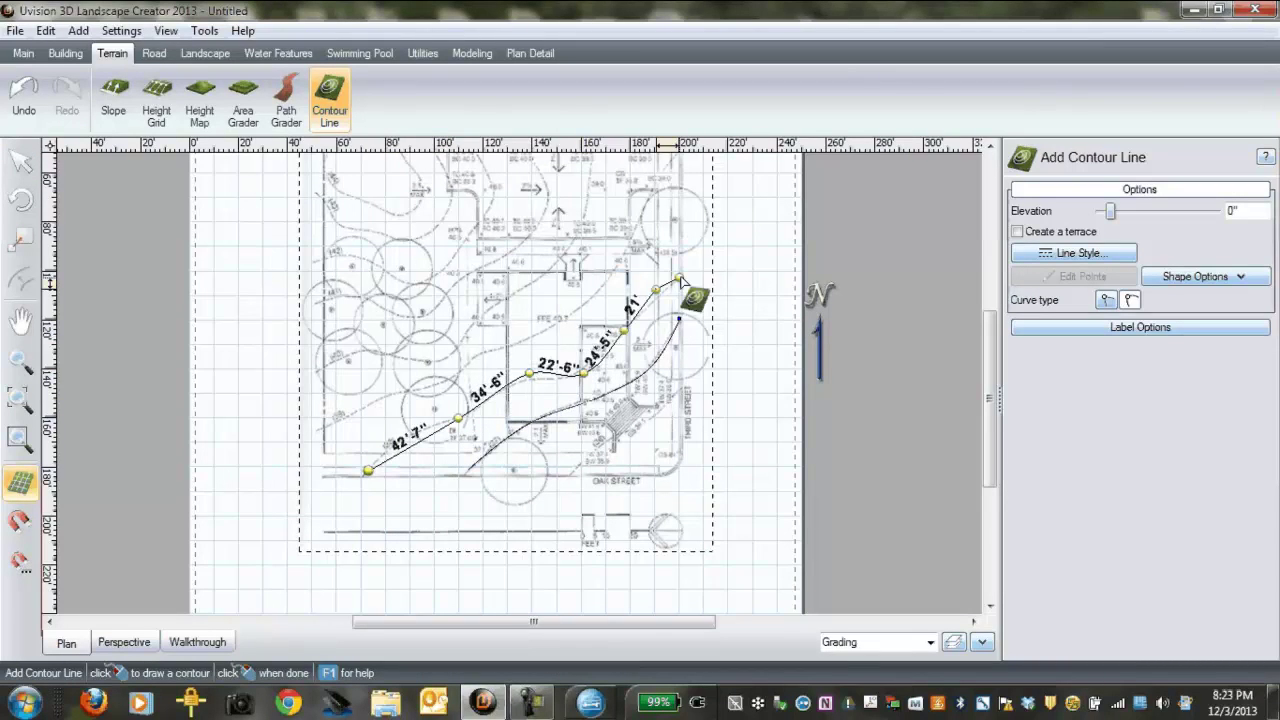
double_click(681, 277)
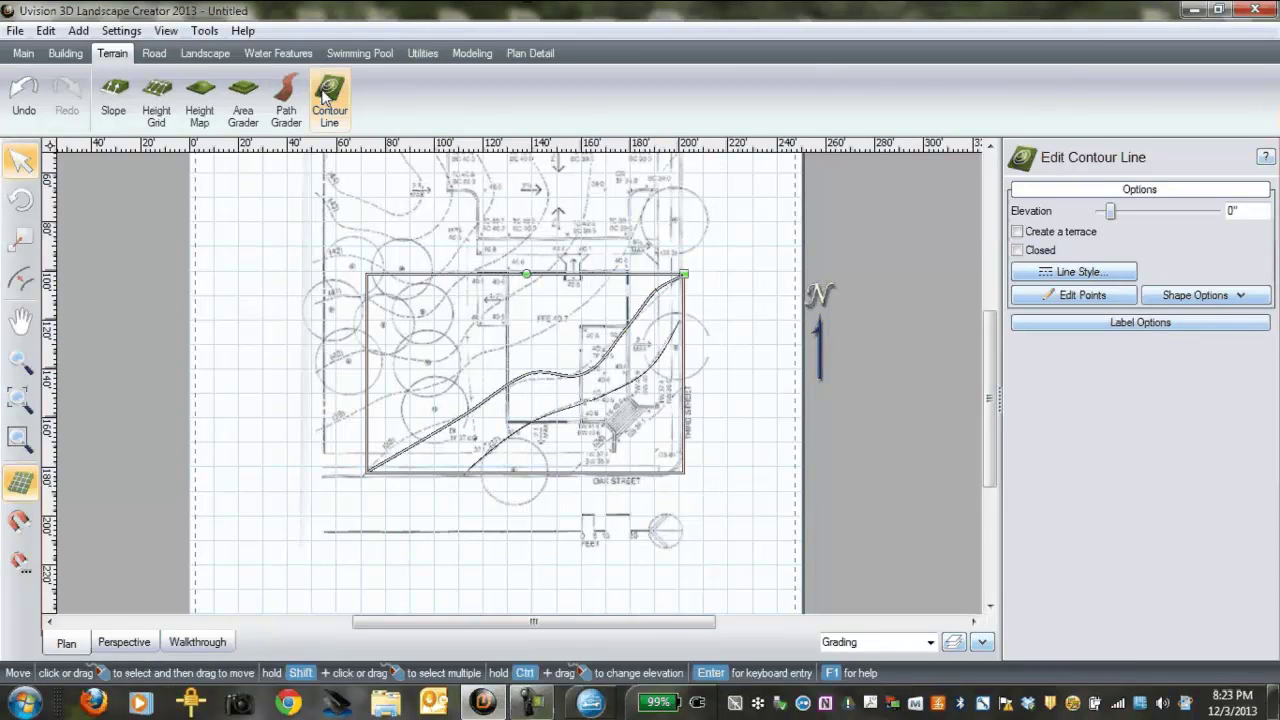
Step: Trace a third contour from the left side up toward the lot's corner
key(space)
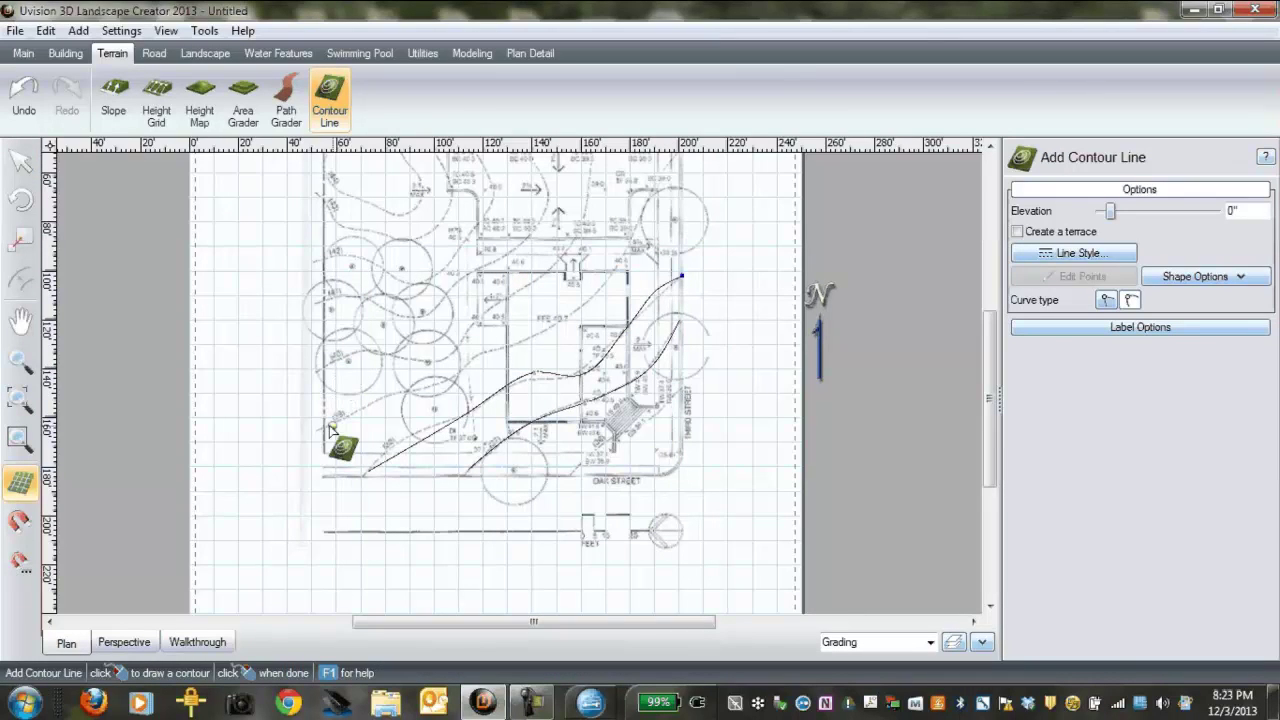
click(322, 425)
click(409, 388)
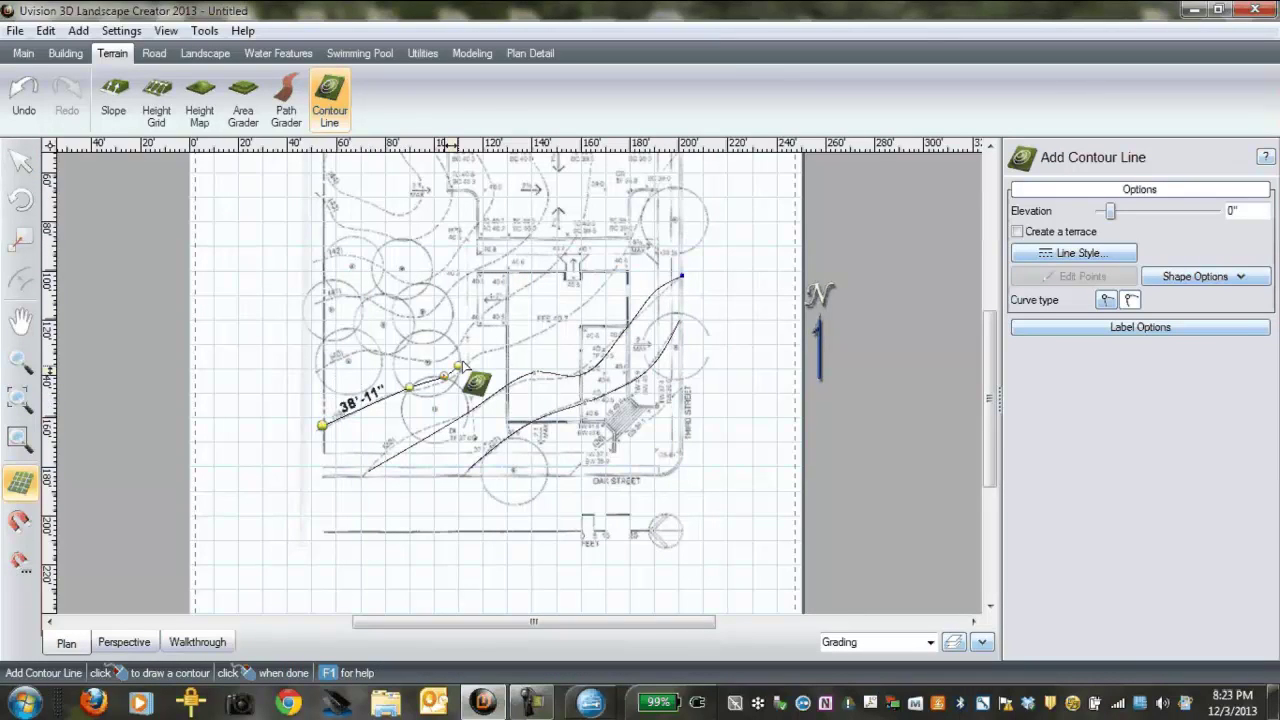
click(463, 361)
click(497, 349)
click(586, 306)
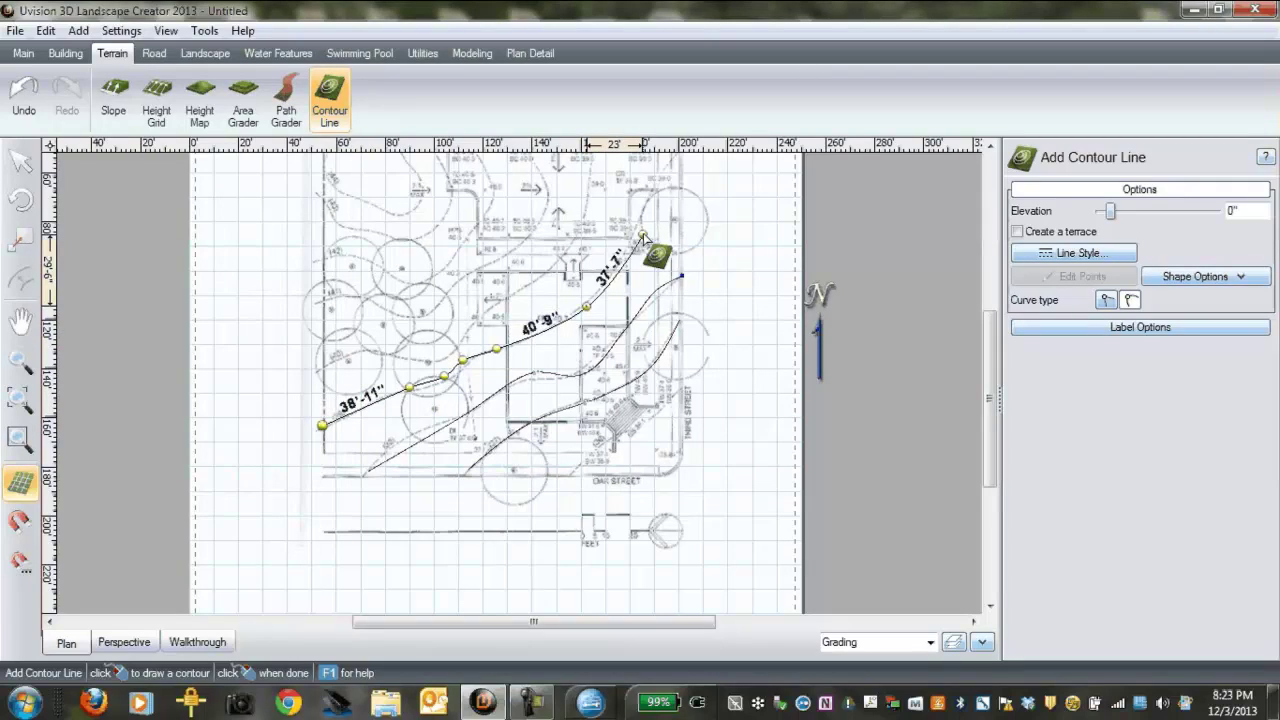
click(635, 232)
double_click(667, 164)
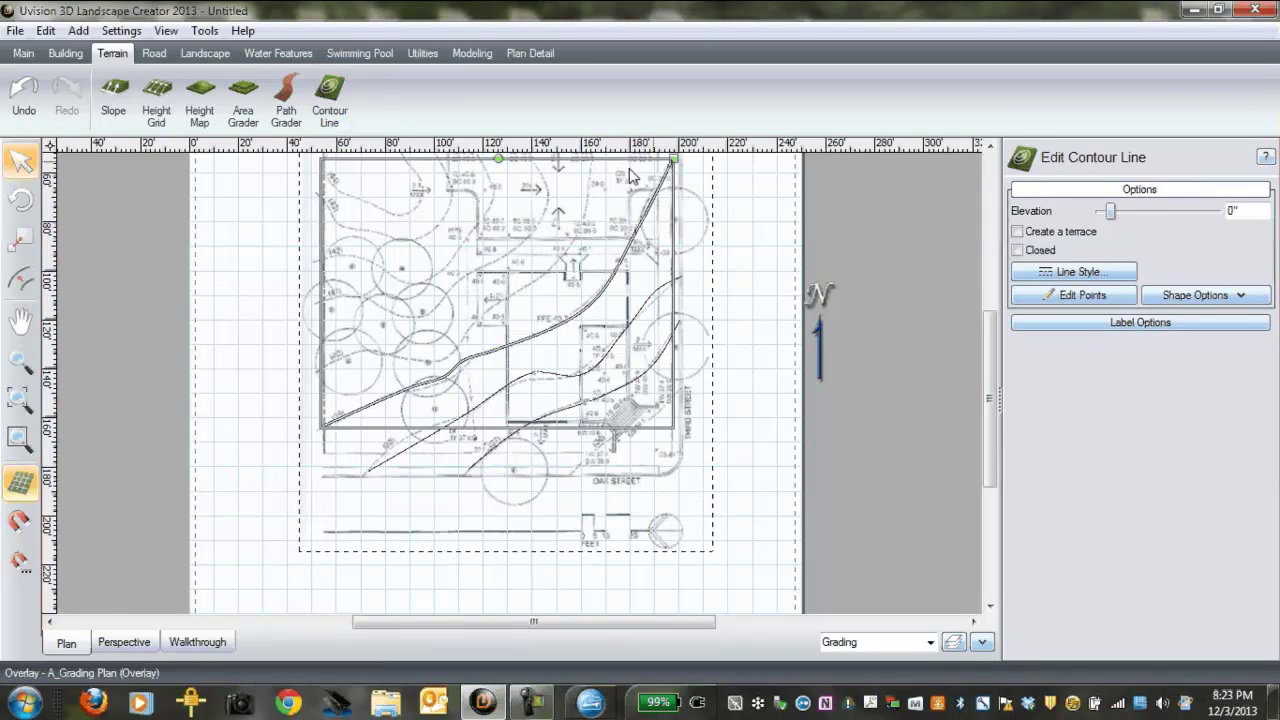
Step: Trace another contour from the left up past the house to the top of the lot
scroll(561, 261, down, 1)
scroll(561, 261, down, 1)
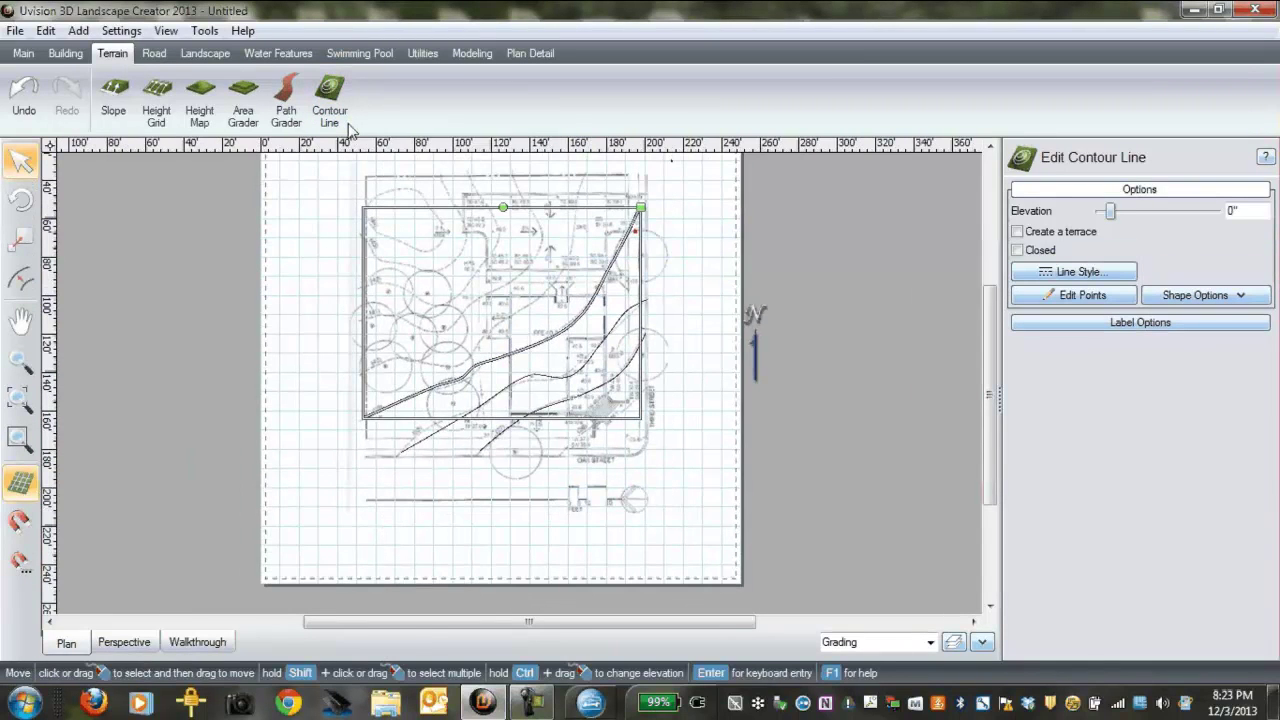
click(330, 98)
click(361, 373)
click(410, 356)
click(444, 364)
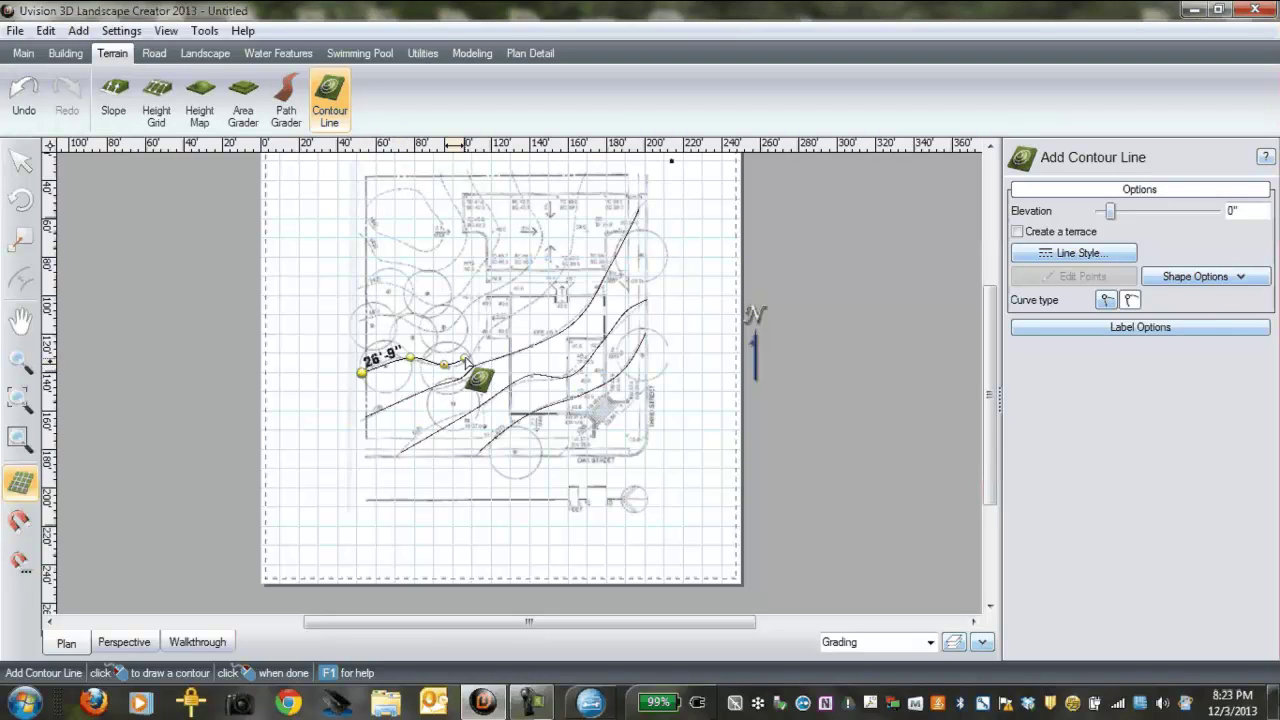
click(465, 356)
click(498, 323)
click(536, 294)
click(565, 262)
click(574, 210)
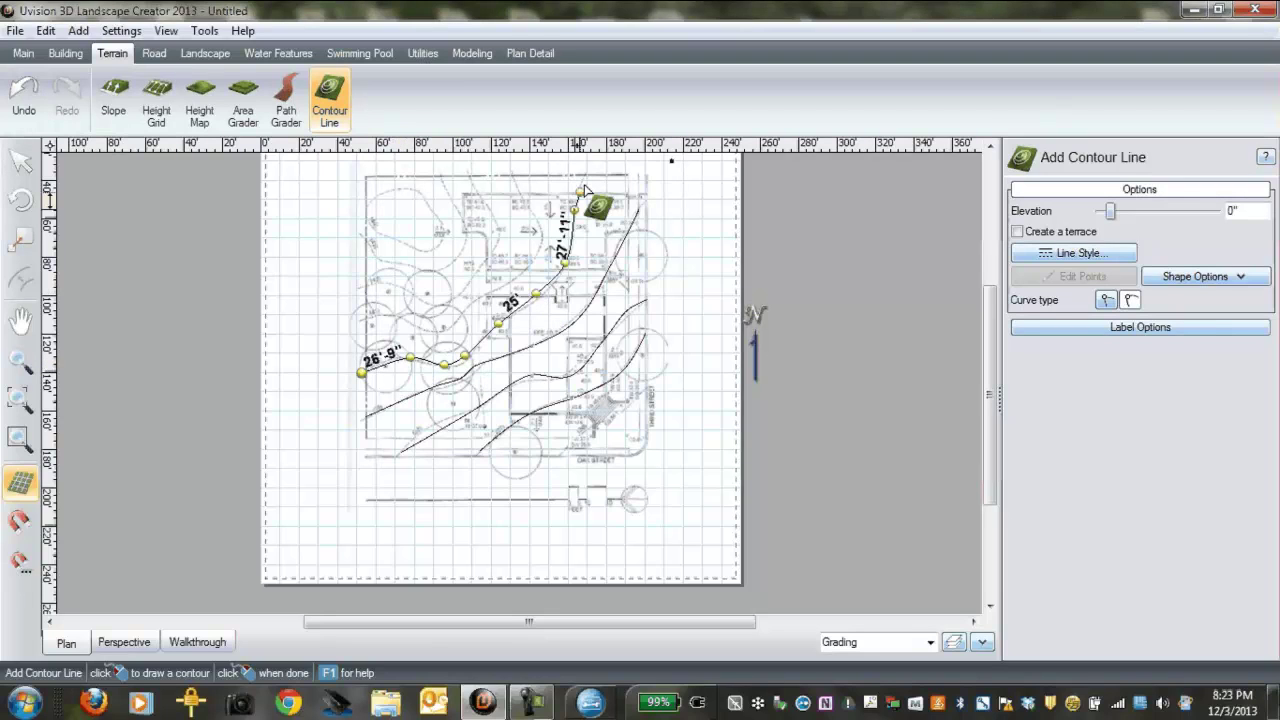
right_click(584, 189)
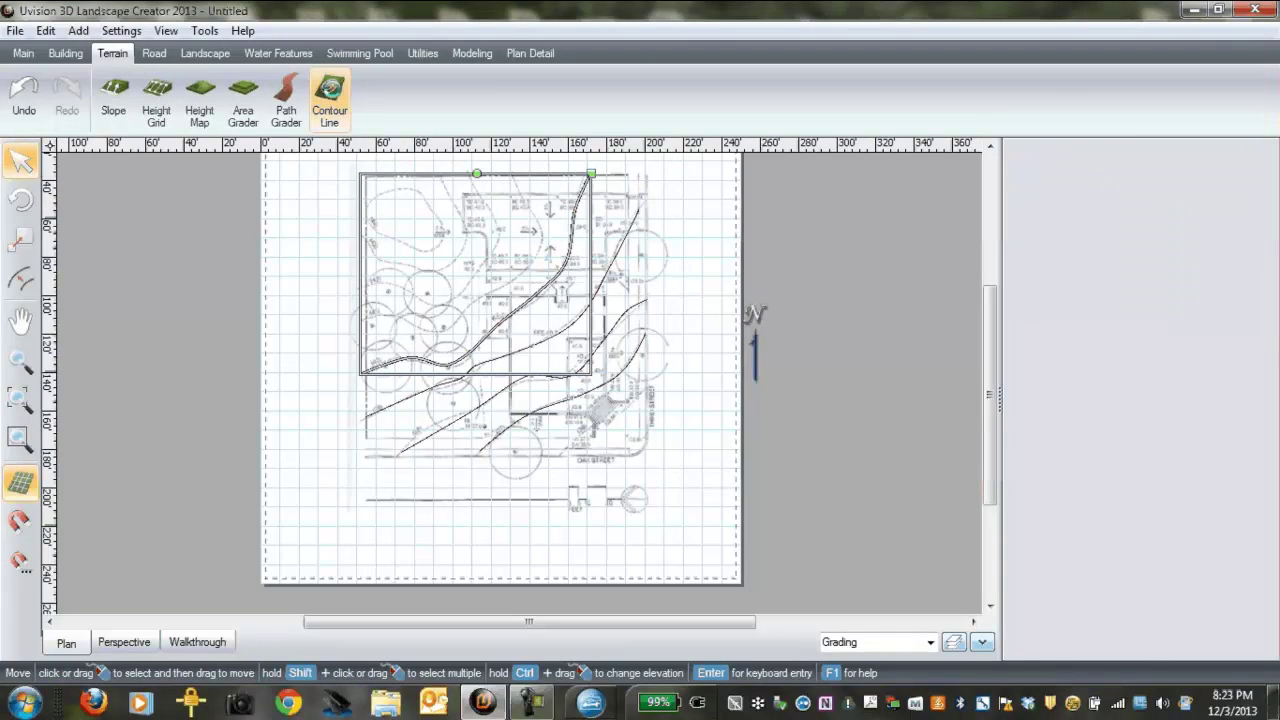
Step: Trace a contour from the plan's left side curving up to the top edge
click(329, 97)
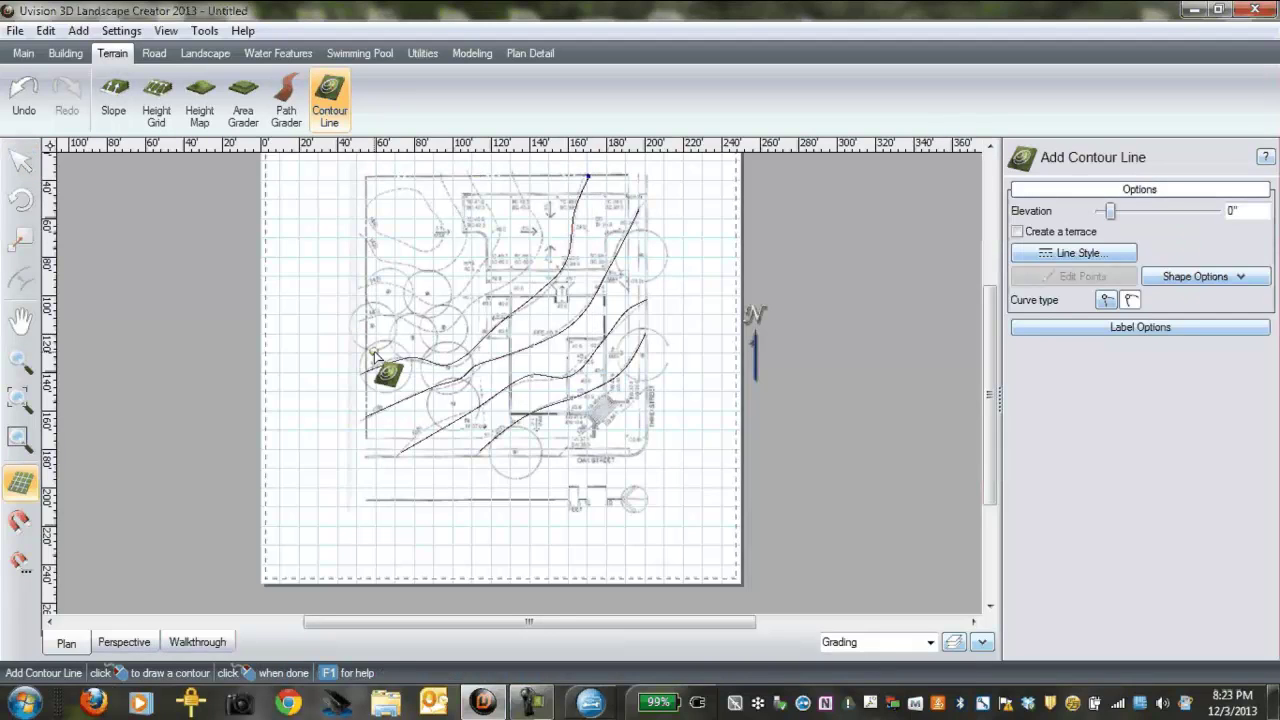
click(362, 321)
click(426, 327)
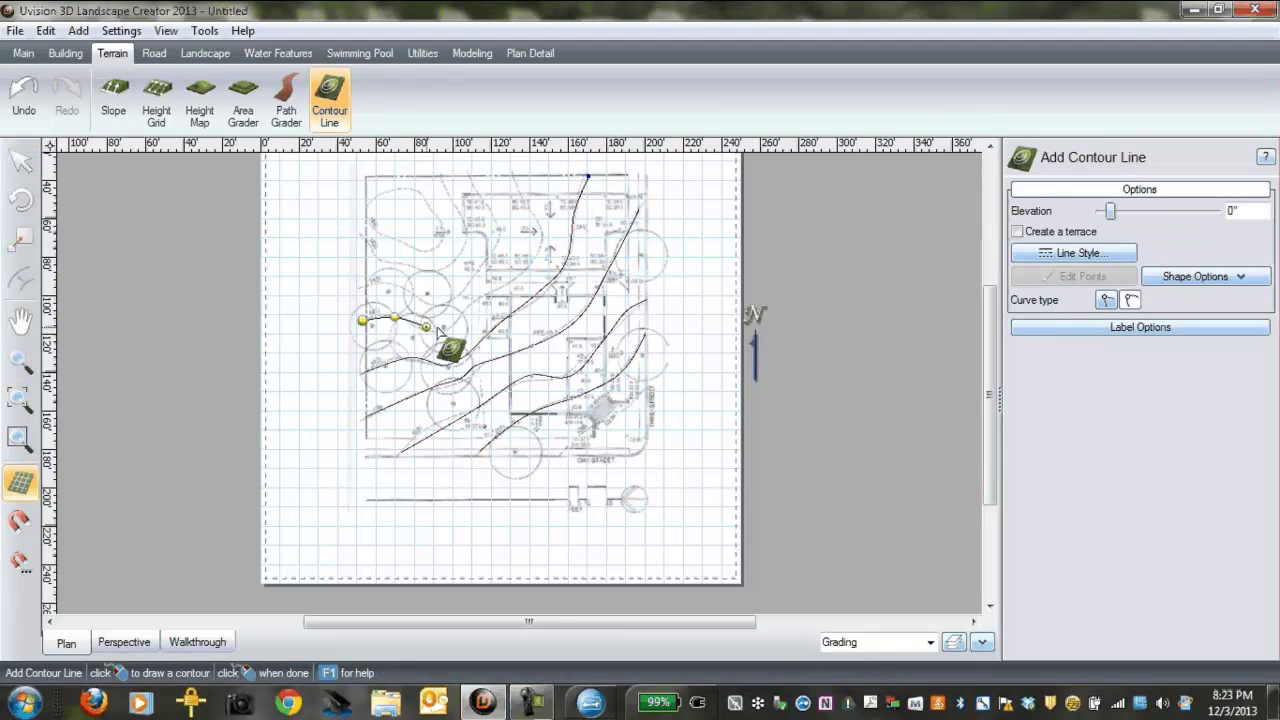
click(446, 325)
click(475, 302)
click(505, 288)
click(512, 280)
click(525, 260)
click(537, 235)
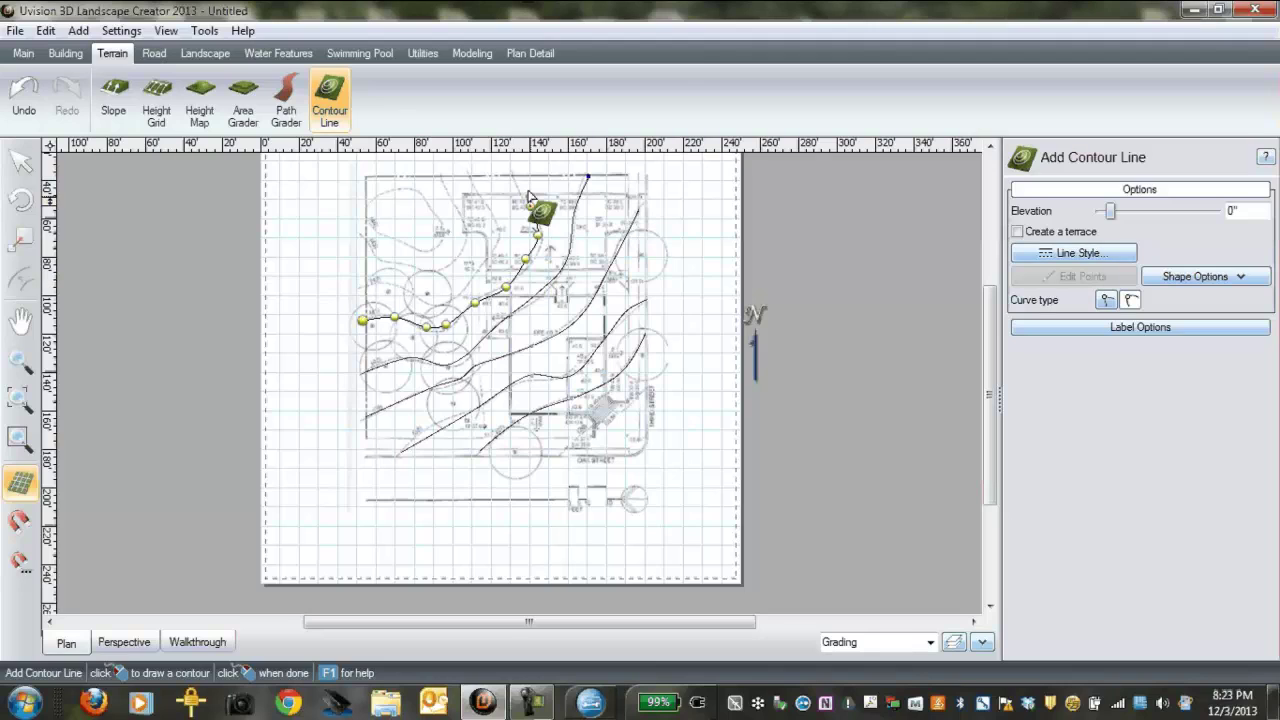
right_click(516, 178)
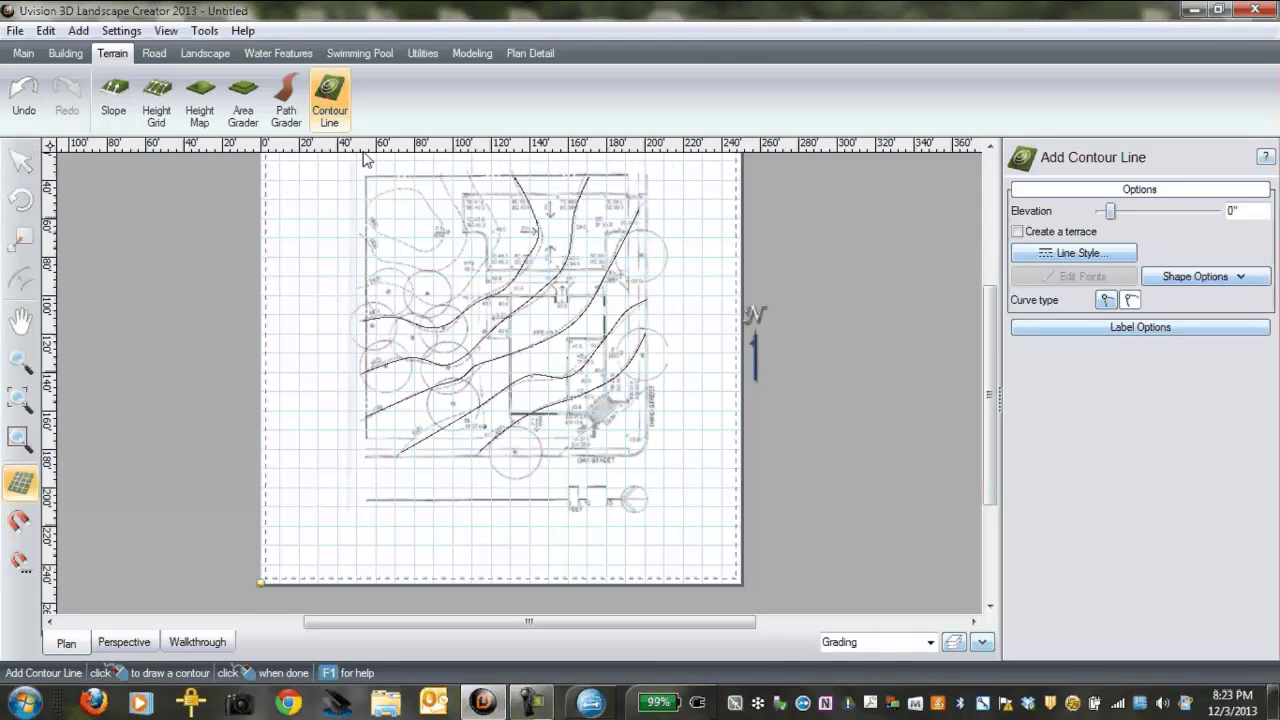
Step: Begin another contour in the upper-left area, curving up toward the top edge
click(364, 287)
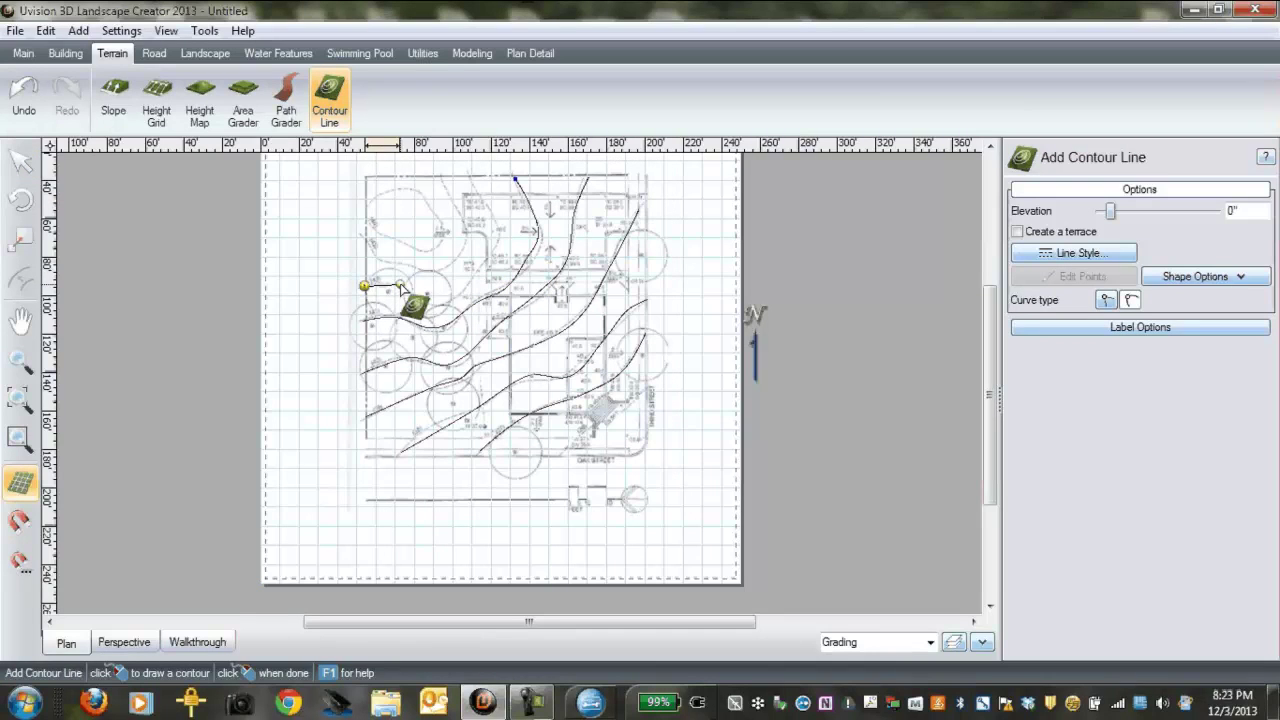
click(401, 285)
click(449, 296)
click(481, 274)
click(491, 251)
click(497, 229)
click(486, 197)
click(468, 176)
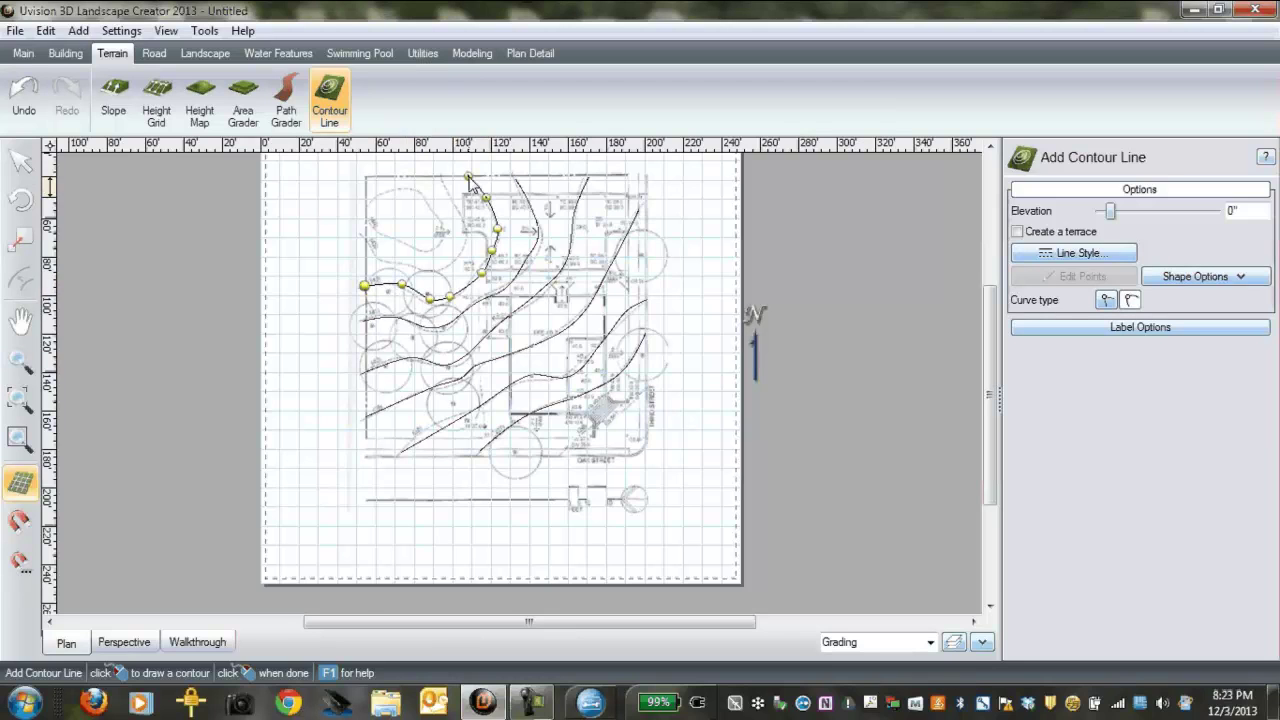
Step: Finish the upper-left contour line and zoom in on the grading plan
right_click(468, 176)
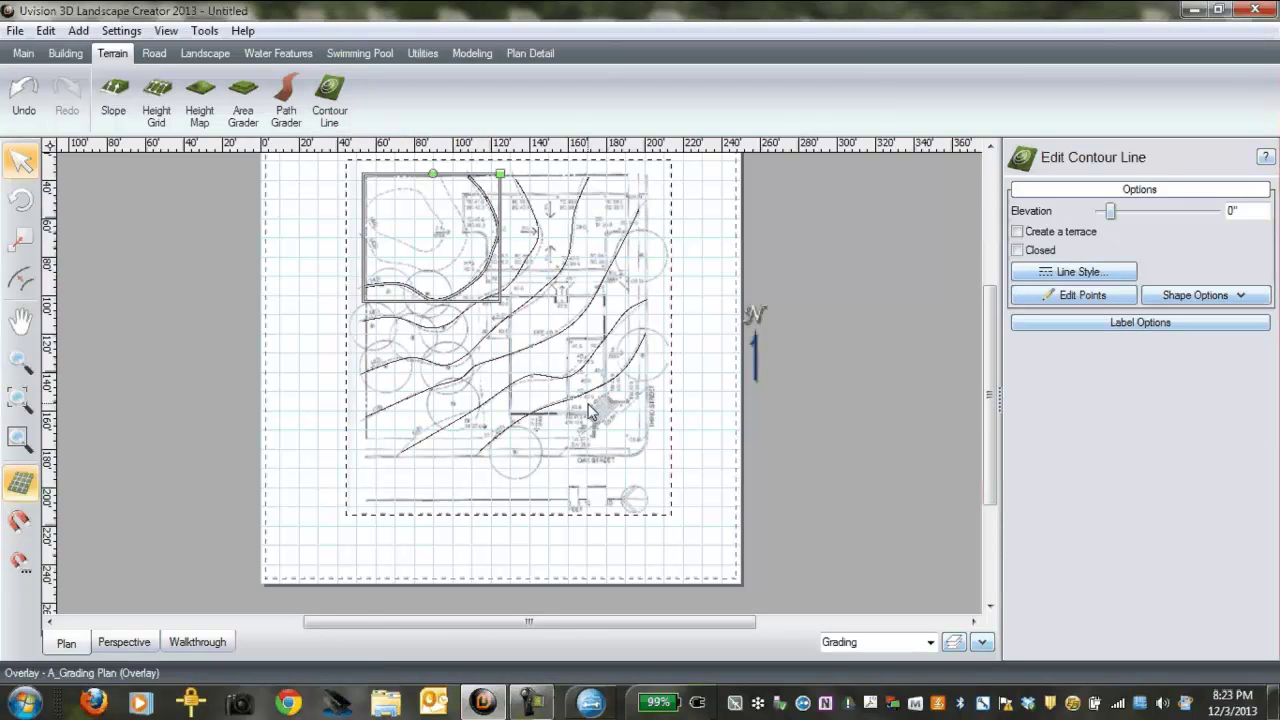
scroll(534, 420, up, 3)
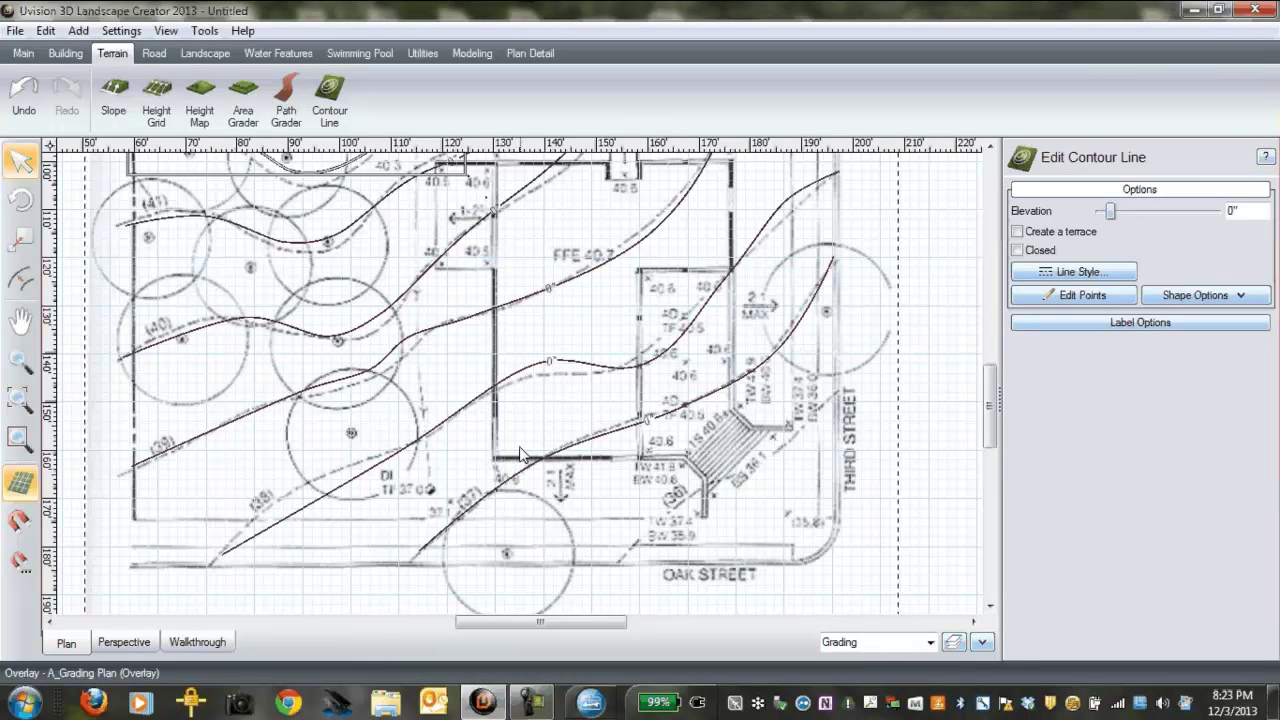
scroll(520, 453, up, 3)
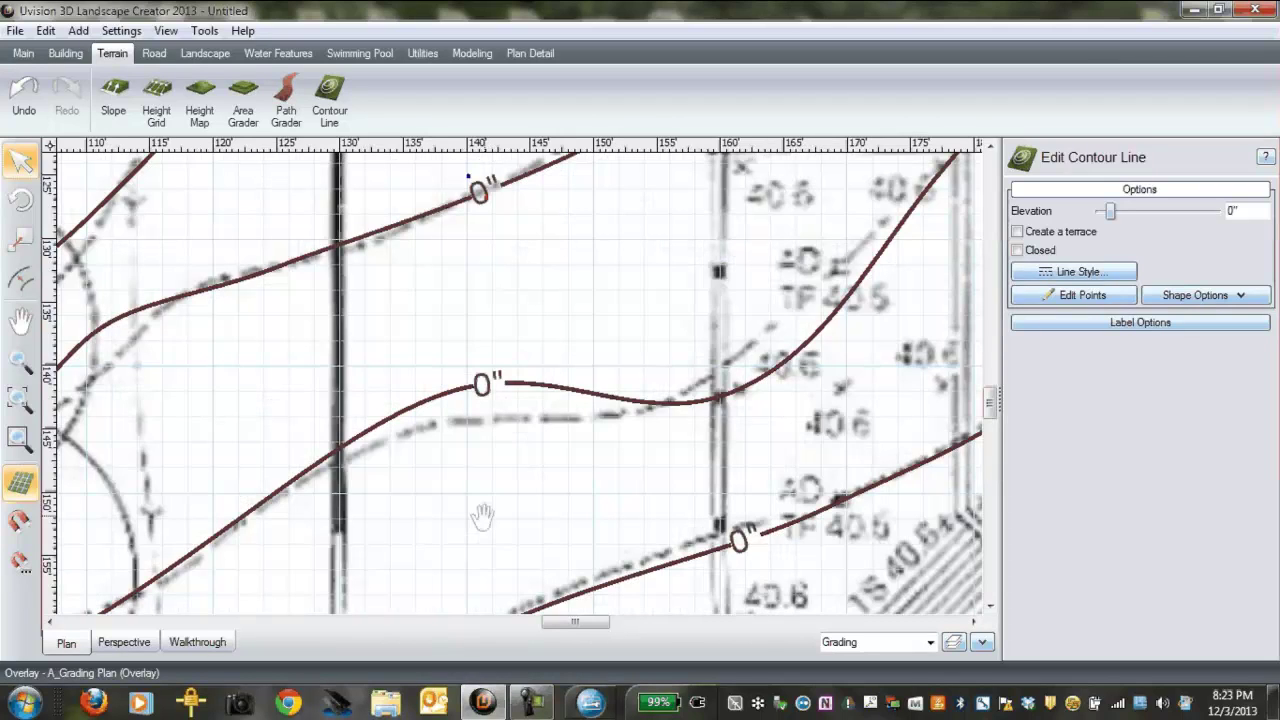
Step: Select the middle, centre, upper-left and lower contour lines in turn to check each one
click(481, 387)
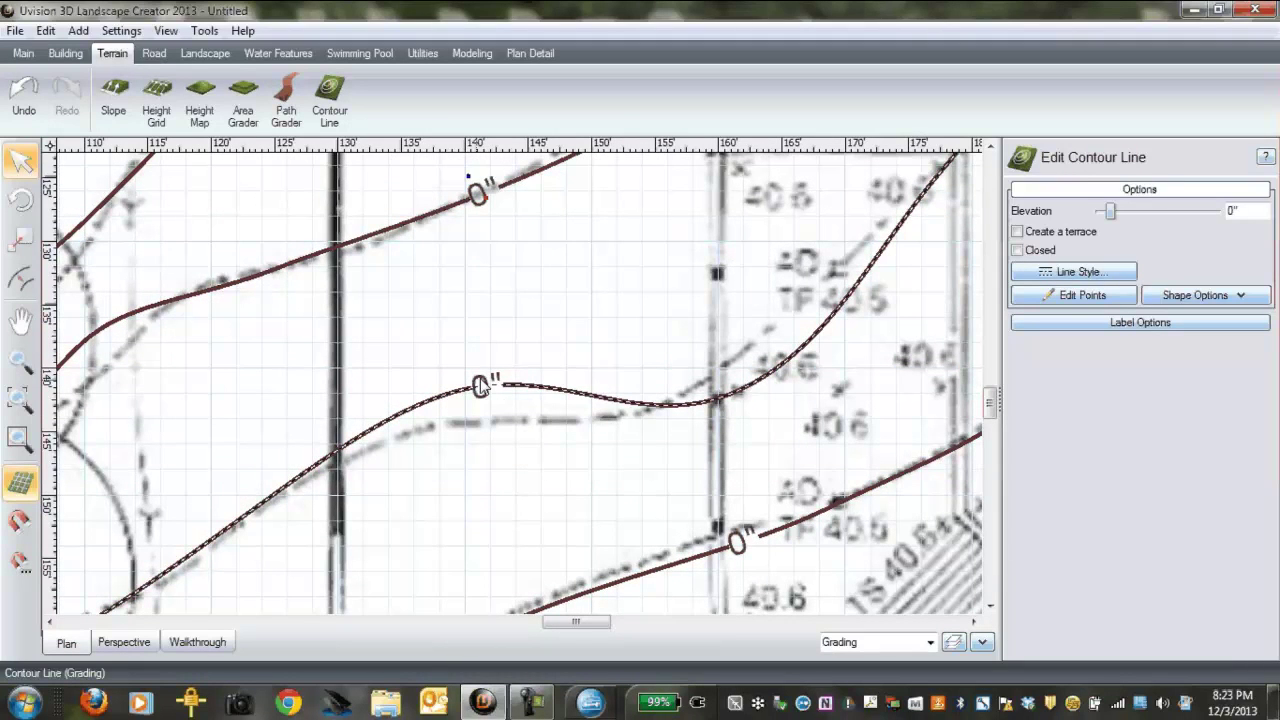
click(521, 497)
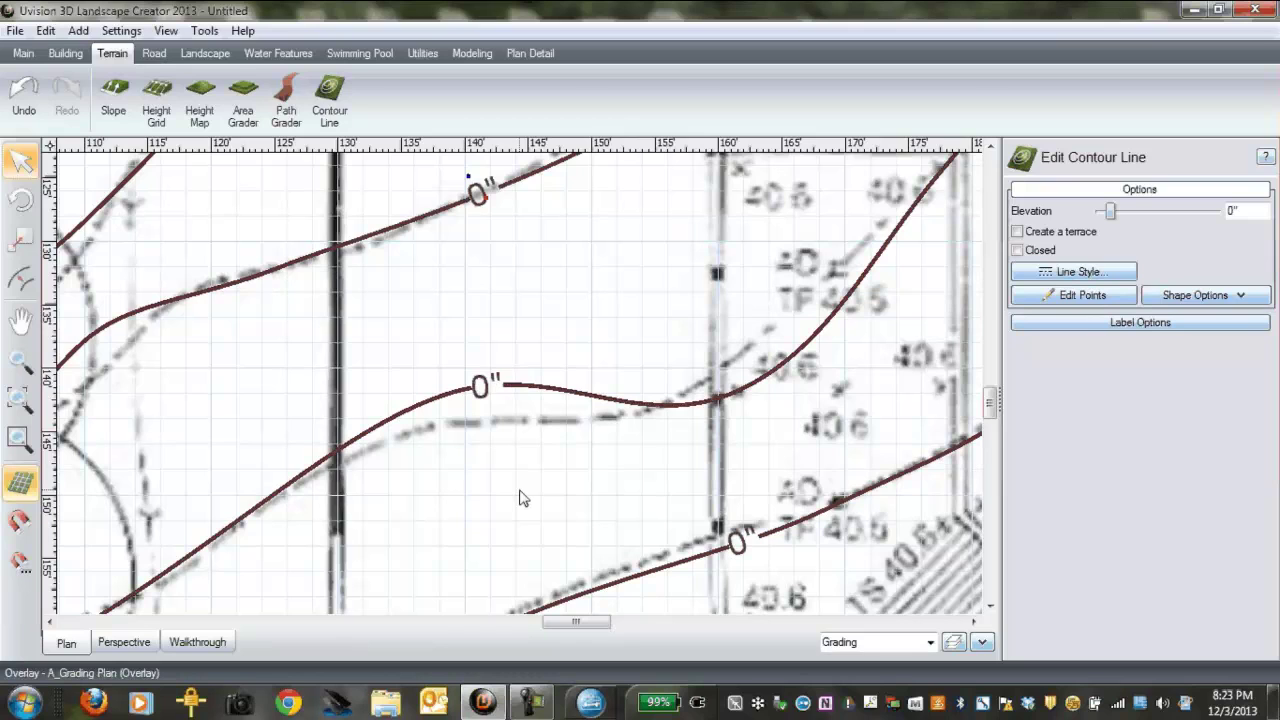
scroll(521, 497, down, 3)
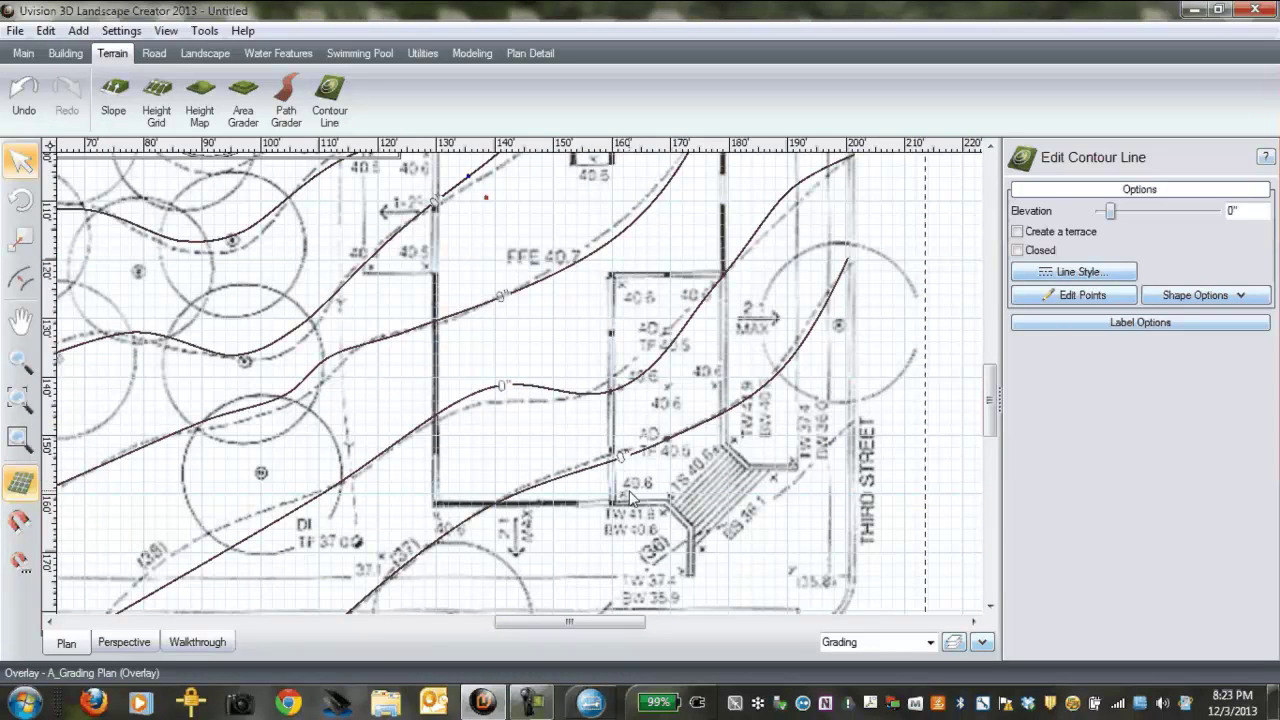
click(622, 463)
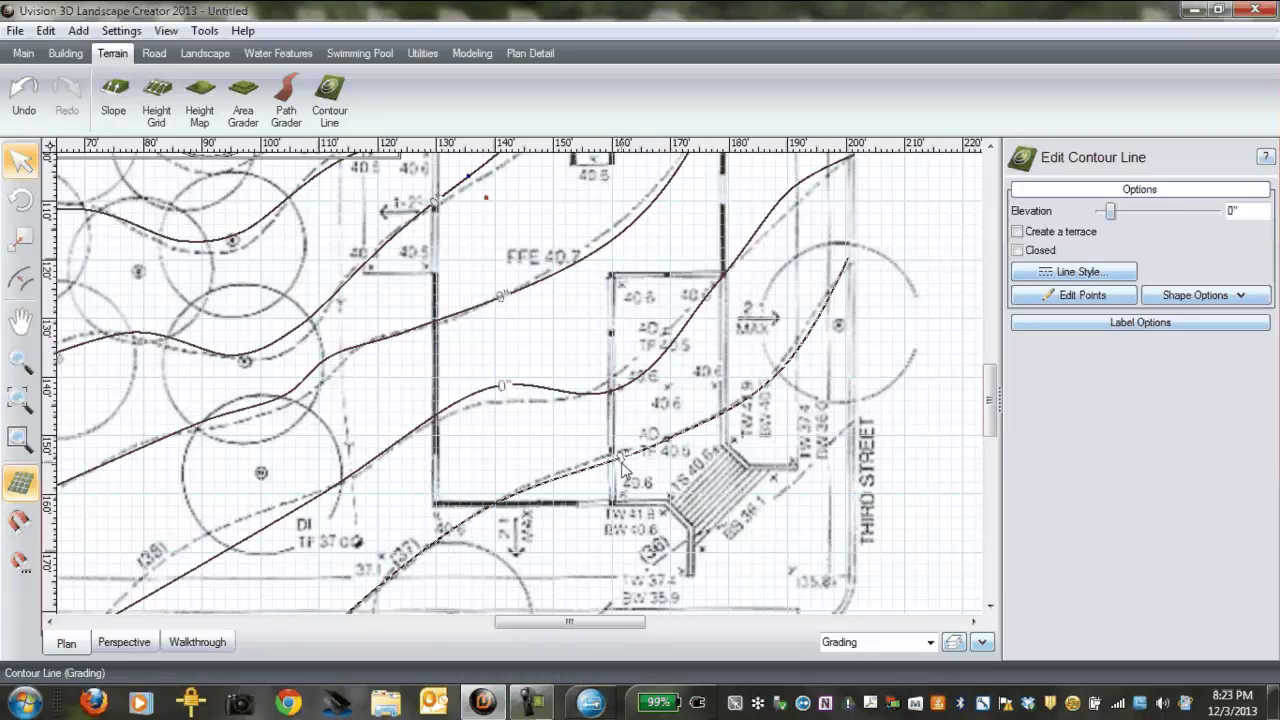
click(548, 396)
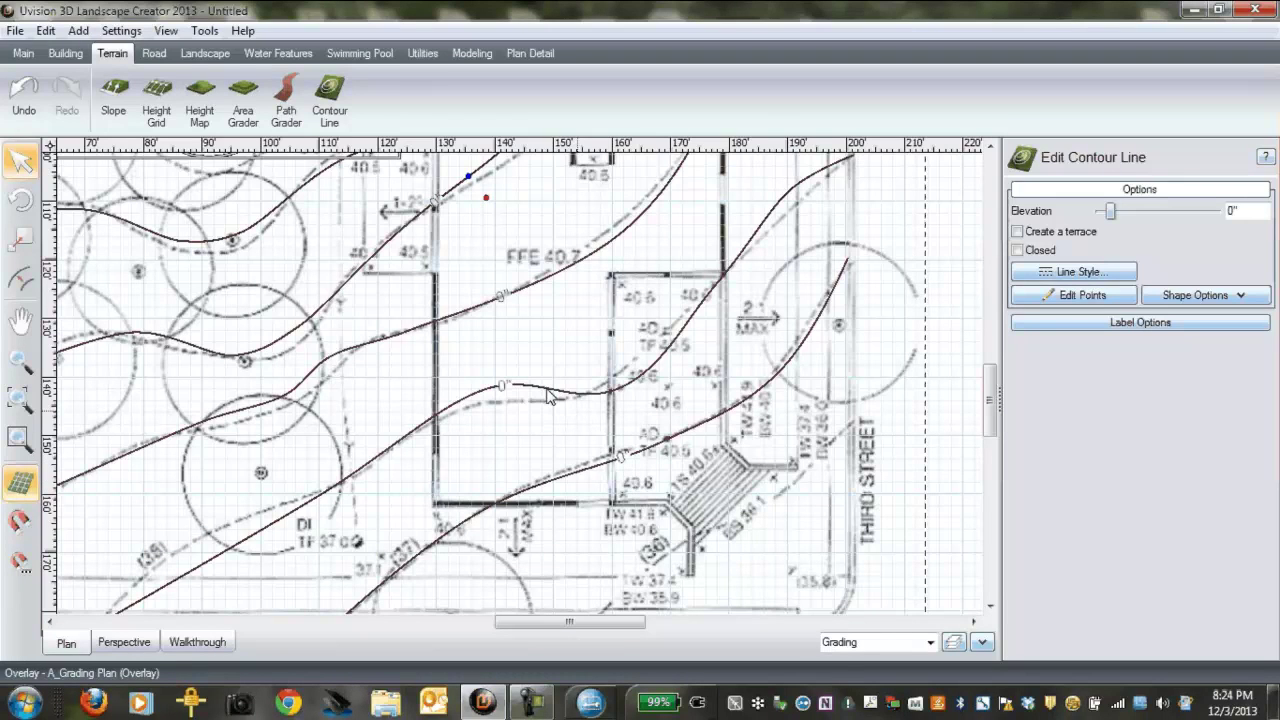
click(330, 180)
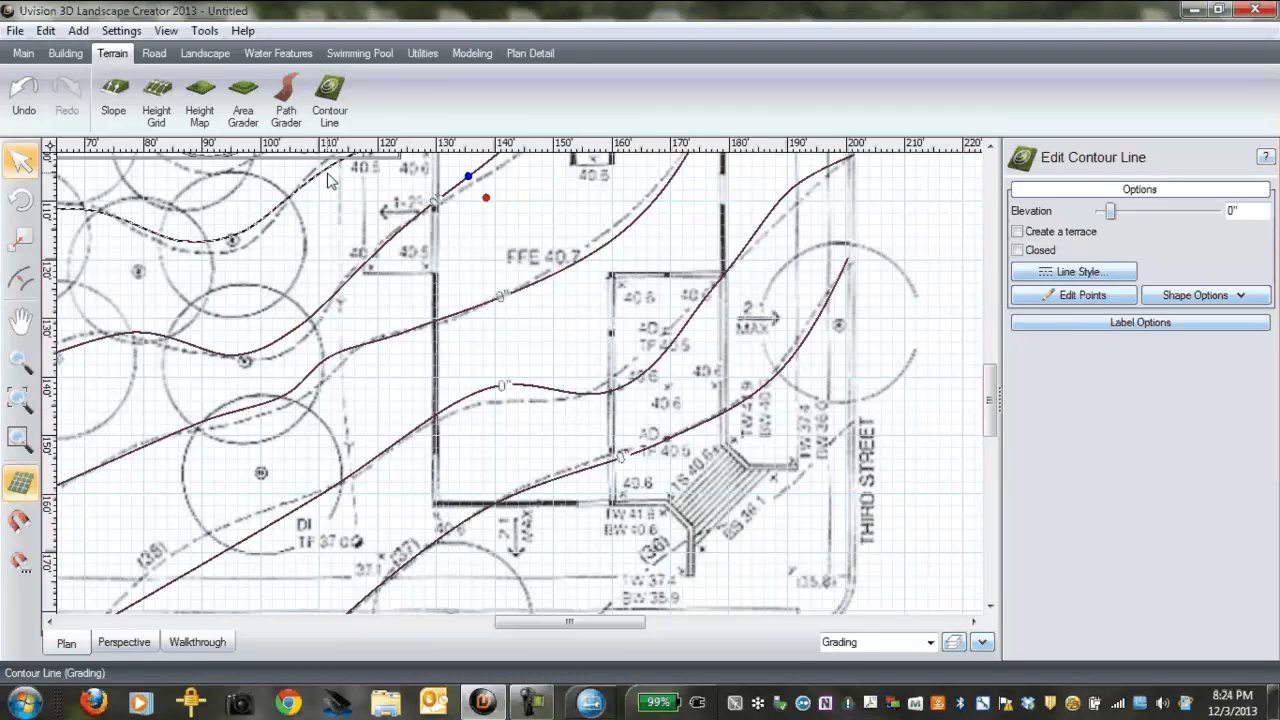
click(488, 292)
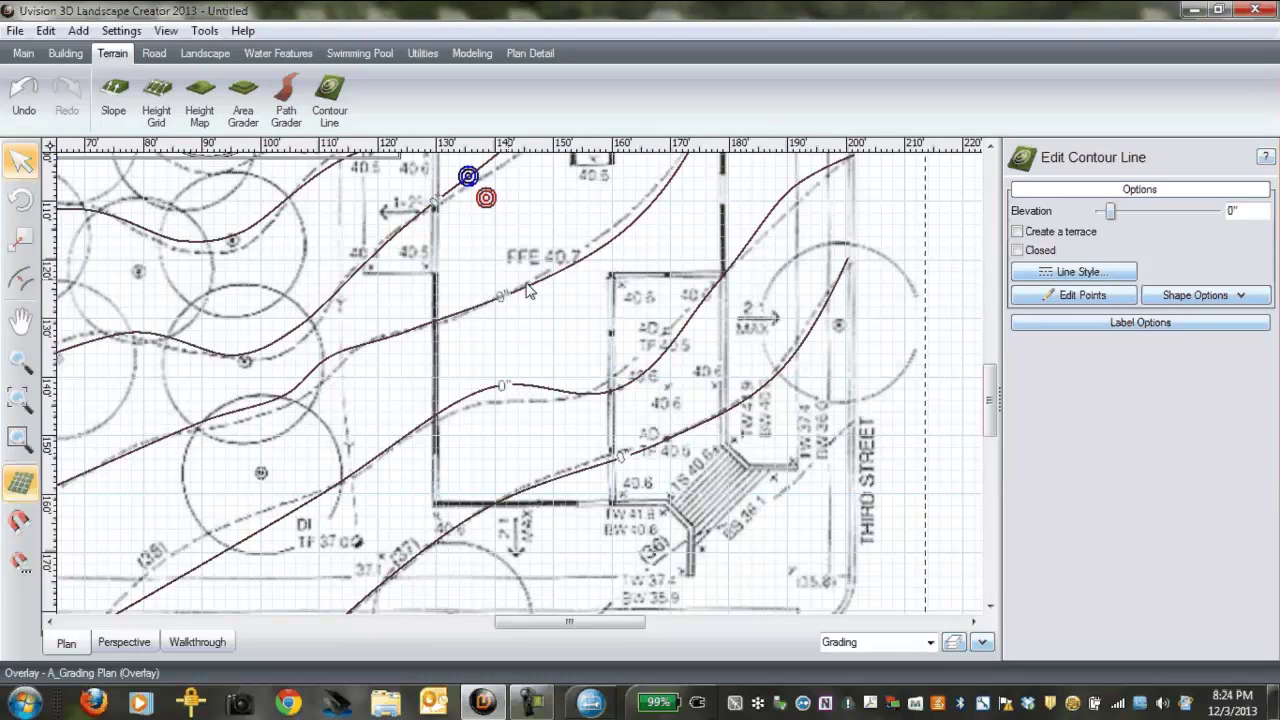
click(510, 390)
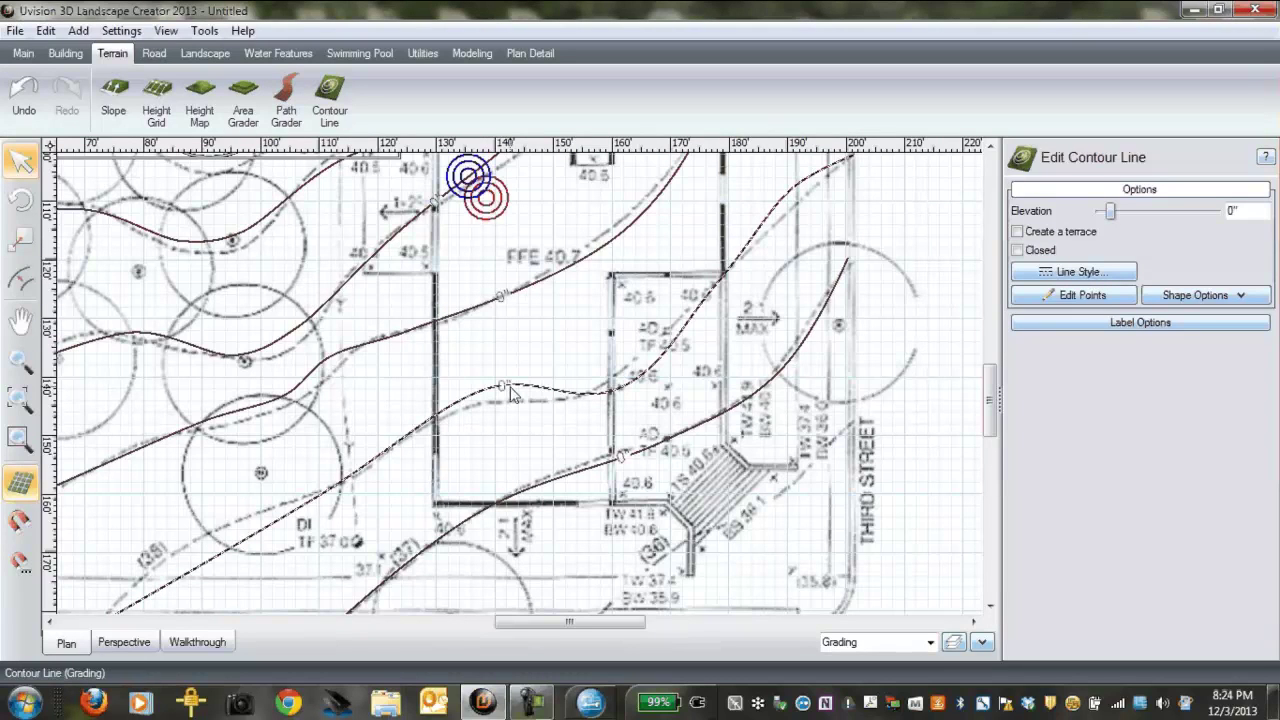
click(622, 457)
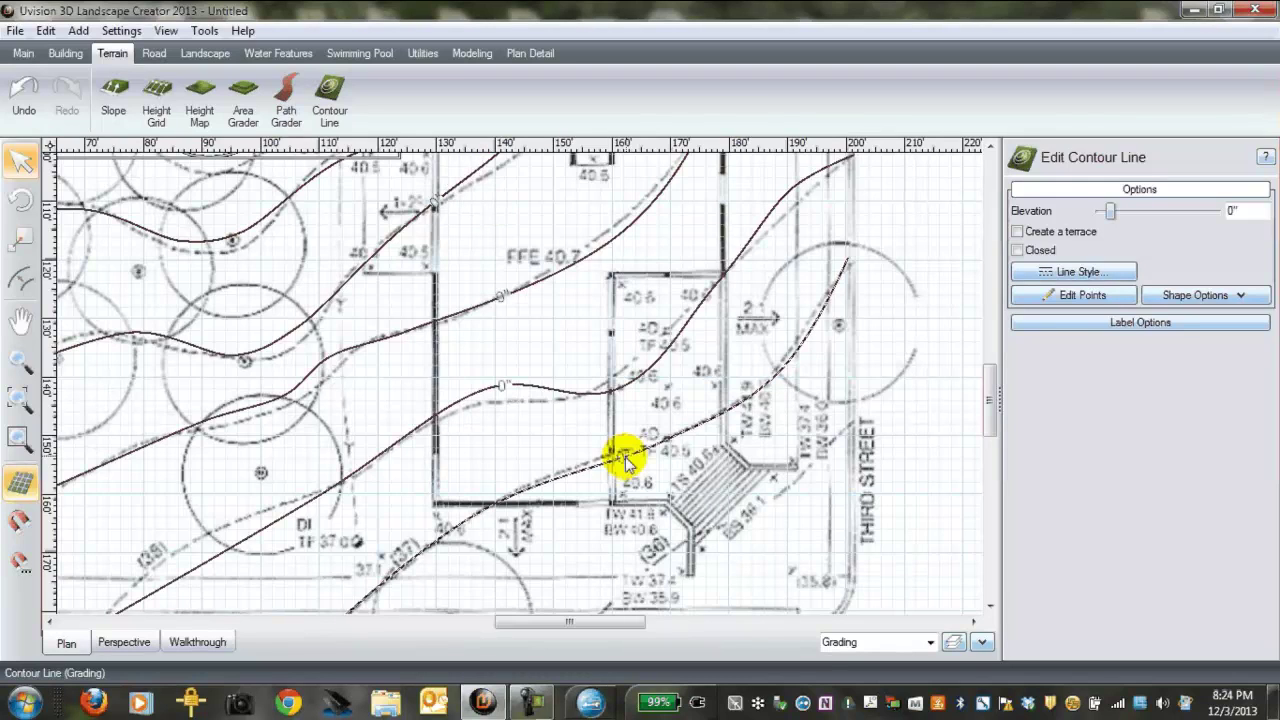
Step: Set the middle contour's elevation to 2', then the next contour to 4'
click(508, 390)
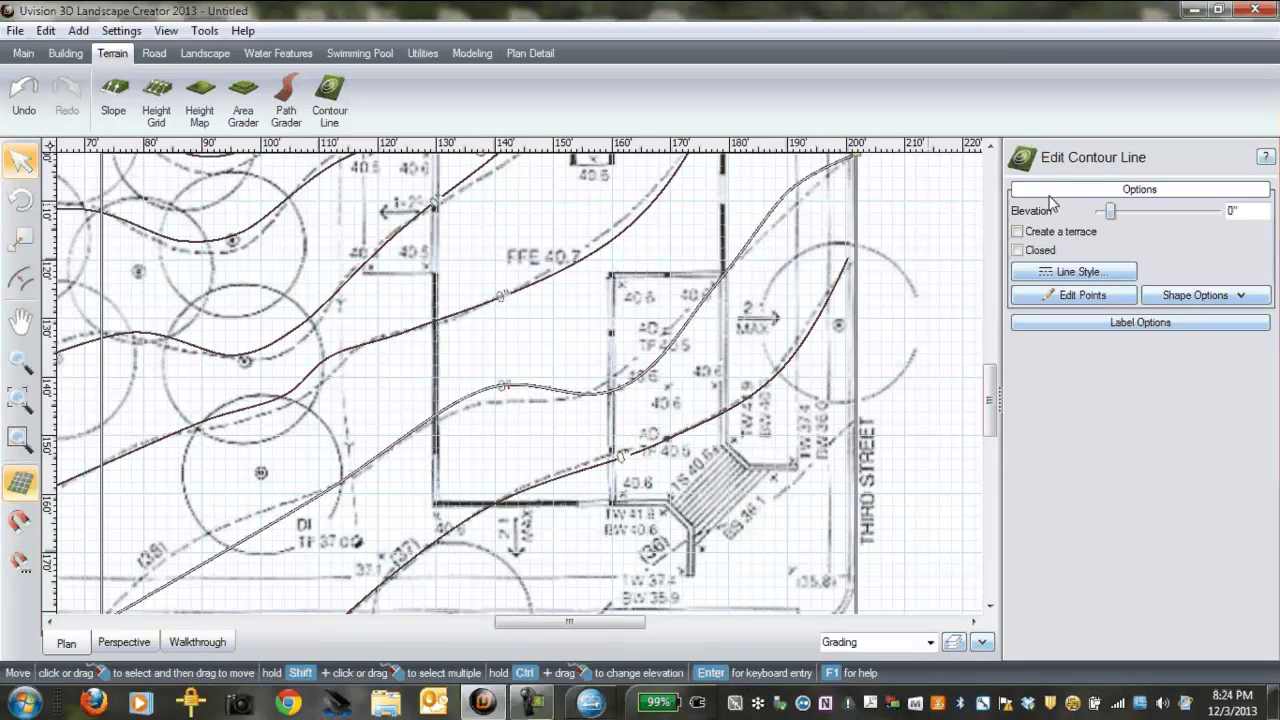
click(1245, 211)
text(2)
key(Return)
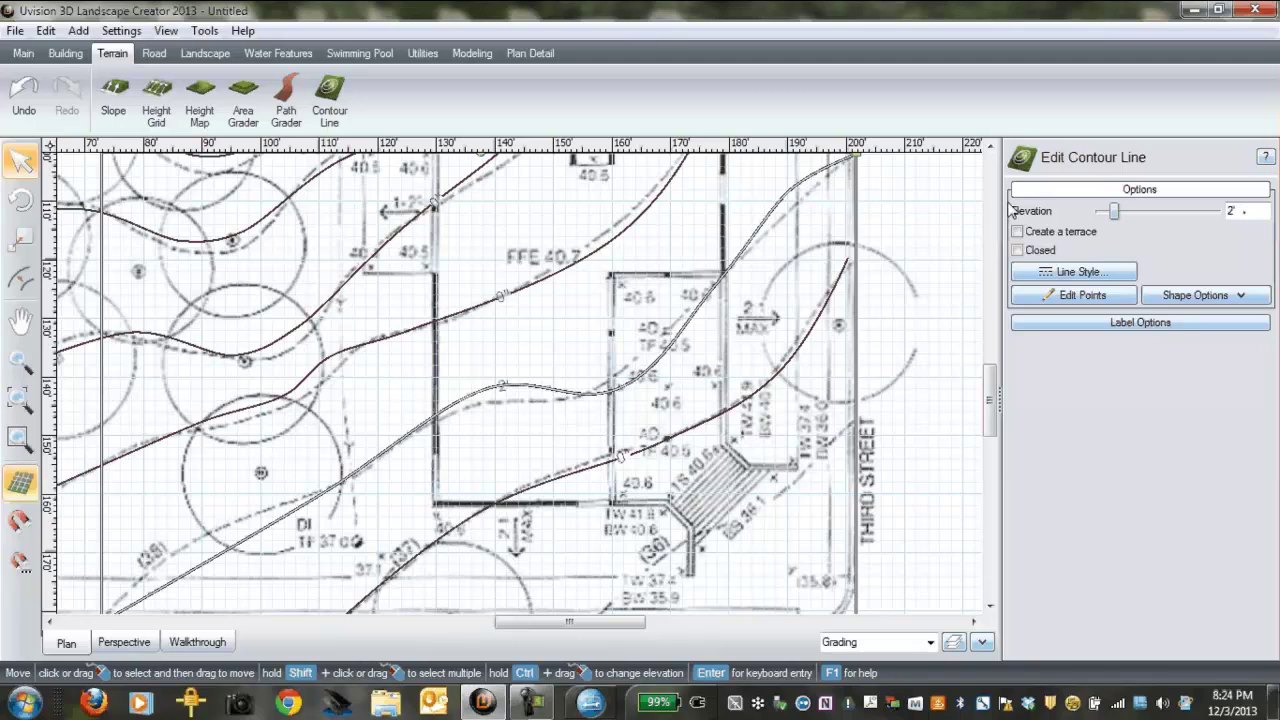
click(521, 292)
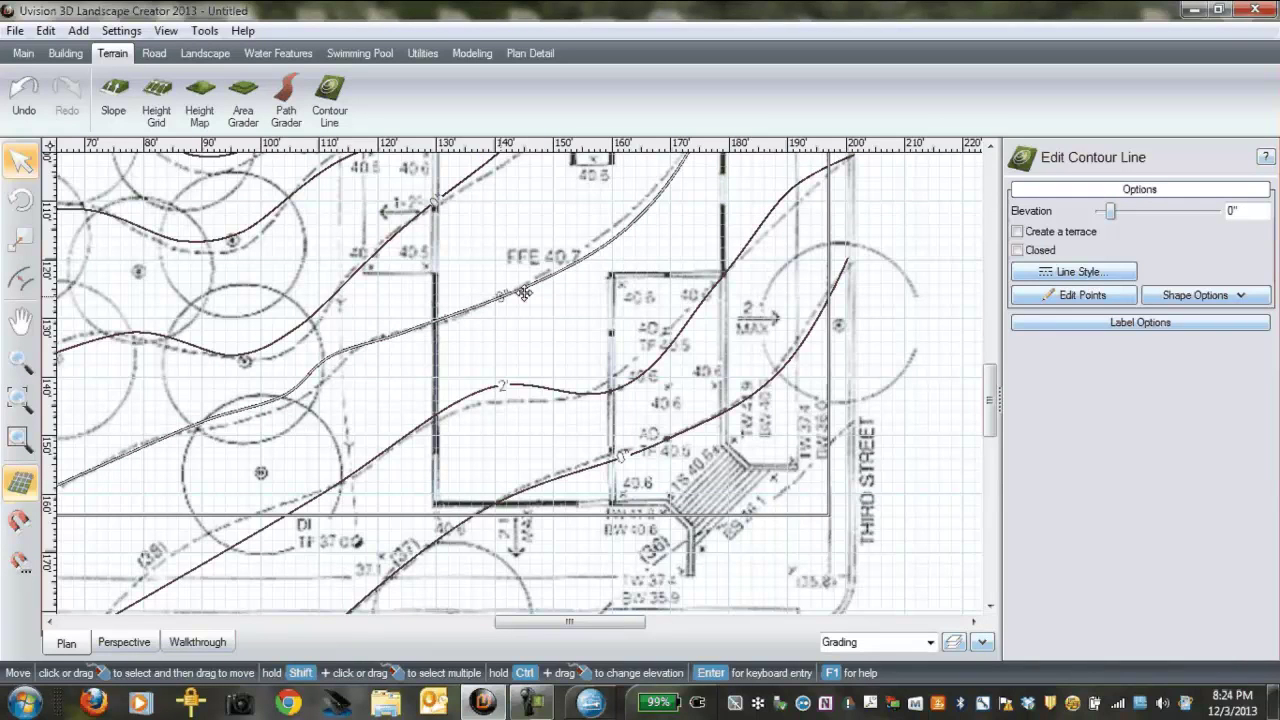
click(1258, 211)
text(4)
key(Return)
Step: Give another contour line an elevation of 6'
click(437, 197)
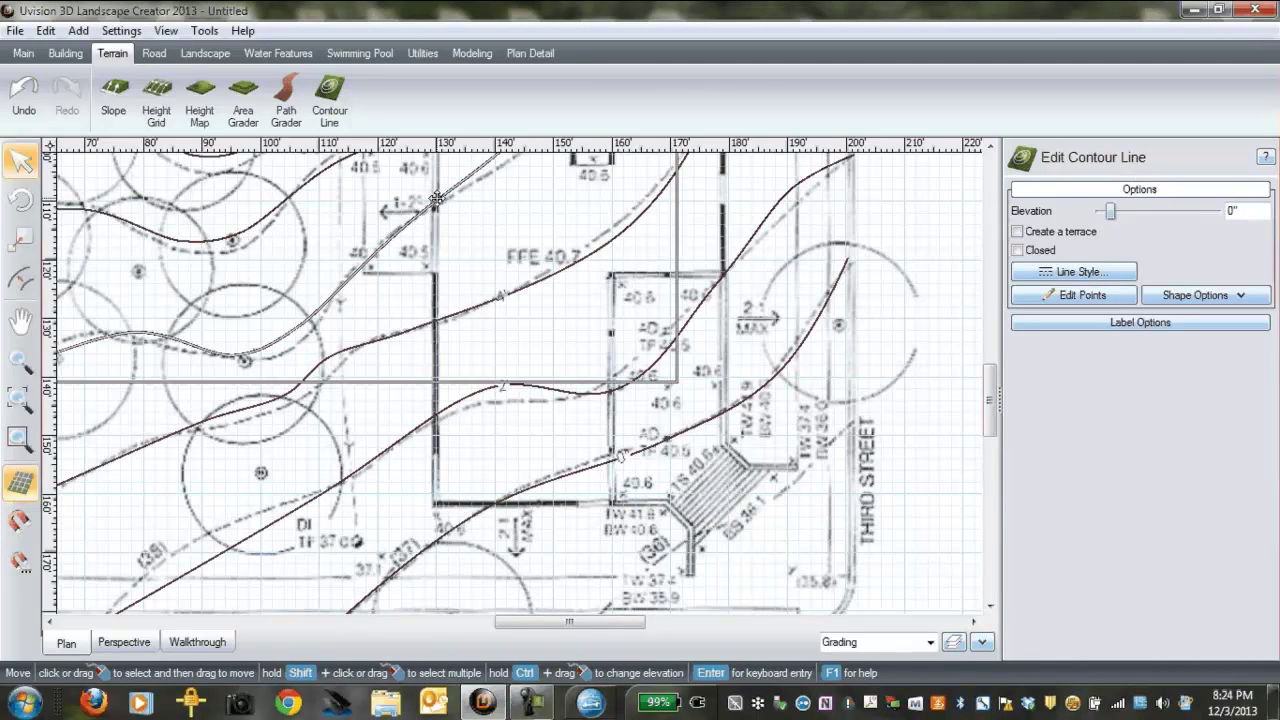
click(1245, 211)
text(6)
key(Return)
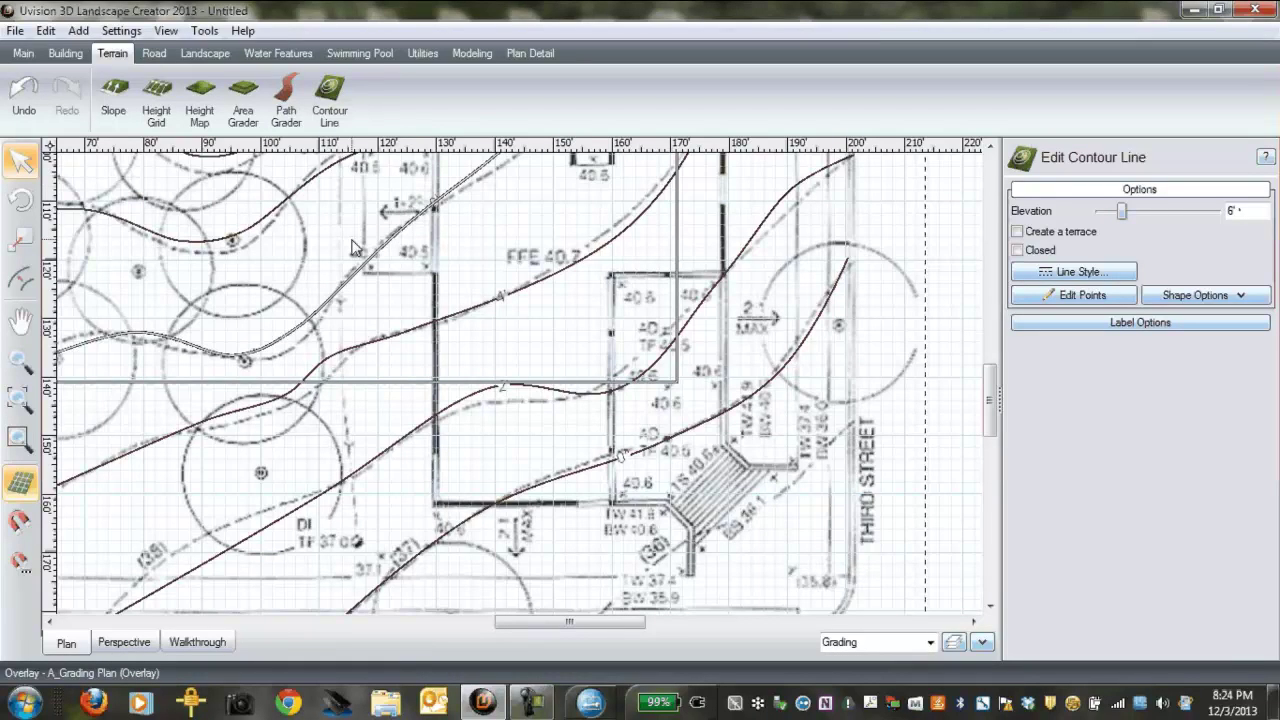
Step: Pan to the upper contours and raise a 0' contour line to 8'
scroll(383, 208, down, 2)
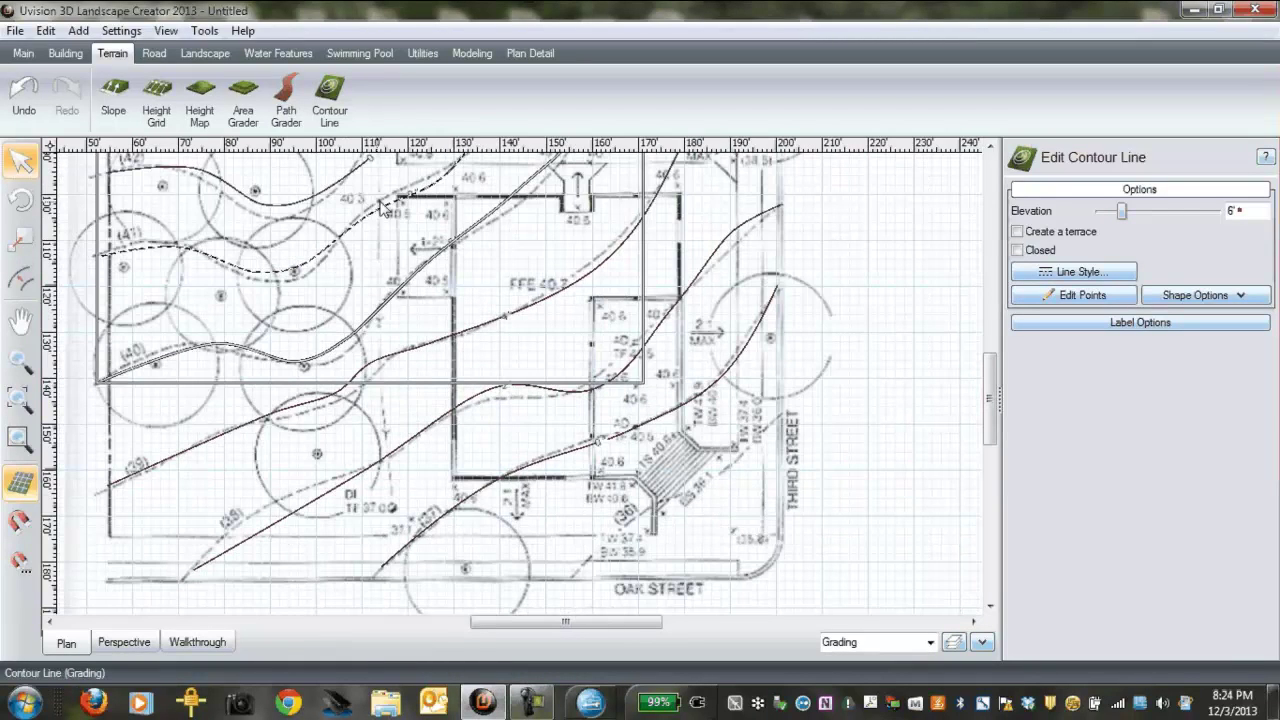
middle_drag(383, 212, 443, 400)
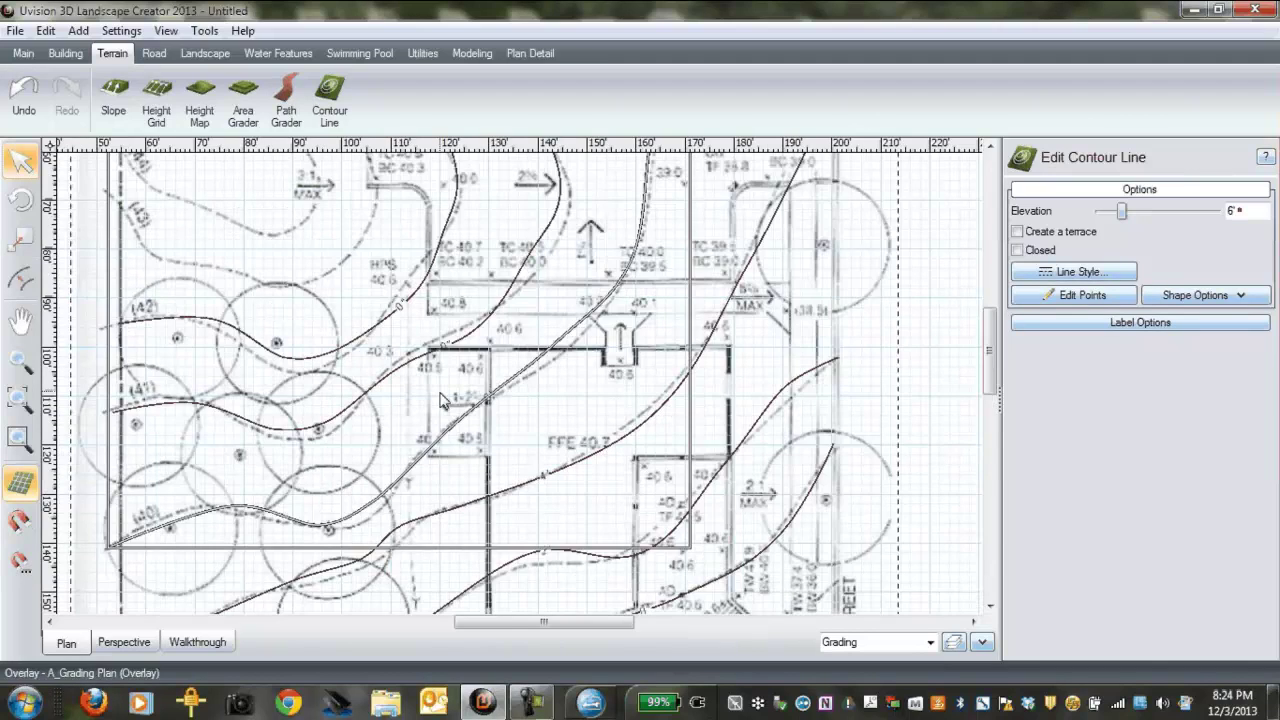
scroll(443, 400, up, 3)
click(360, 288)
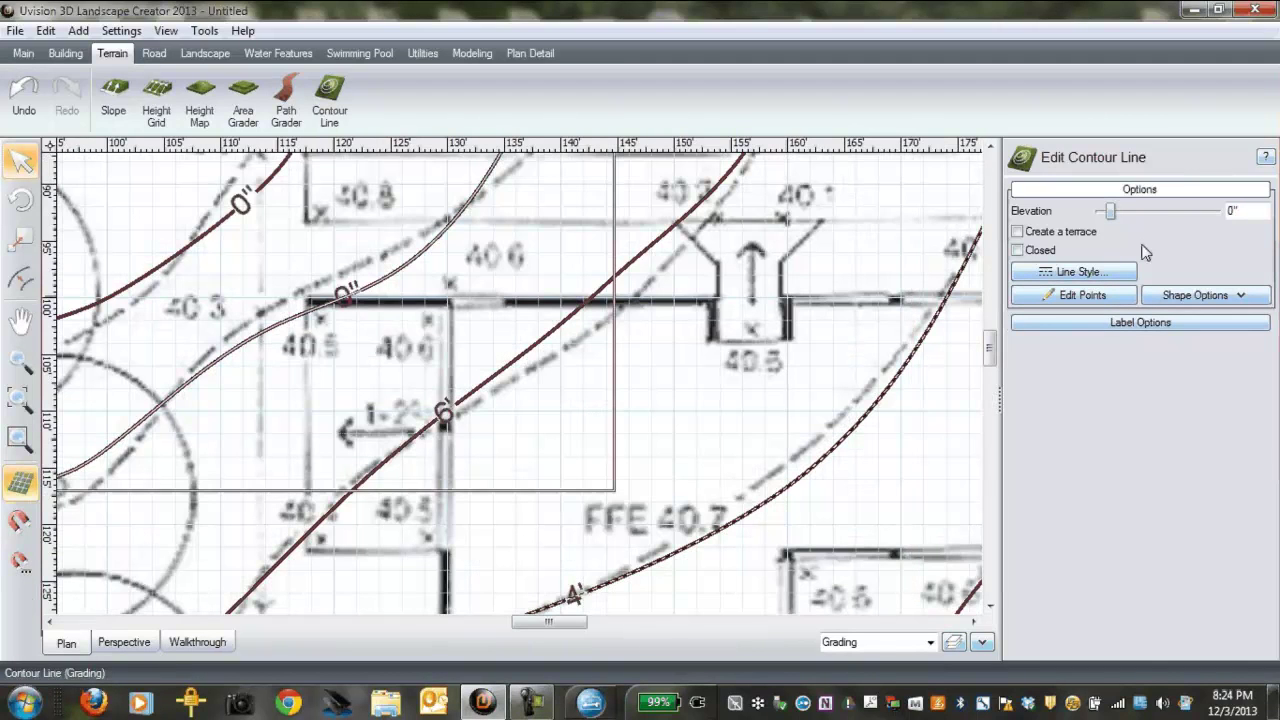
click(1251, 210)
text(8)
key(Return)
Step: Set the remaining upper-left 0' contour line to an elevation of 10'
click(250, 200)
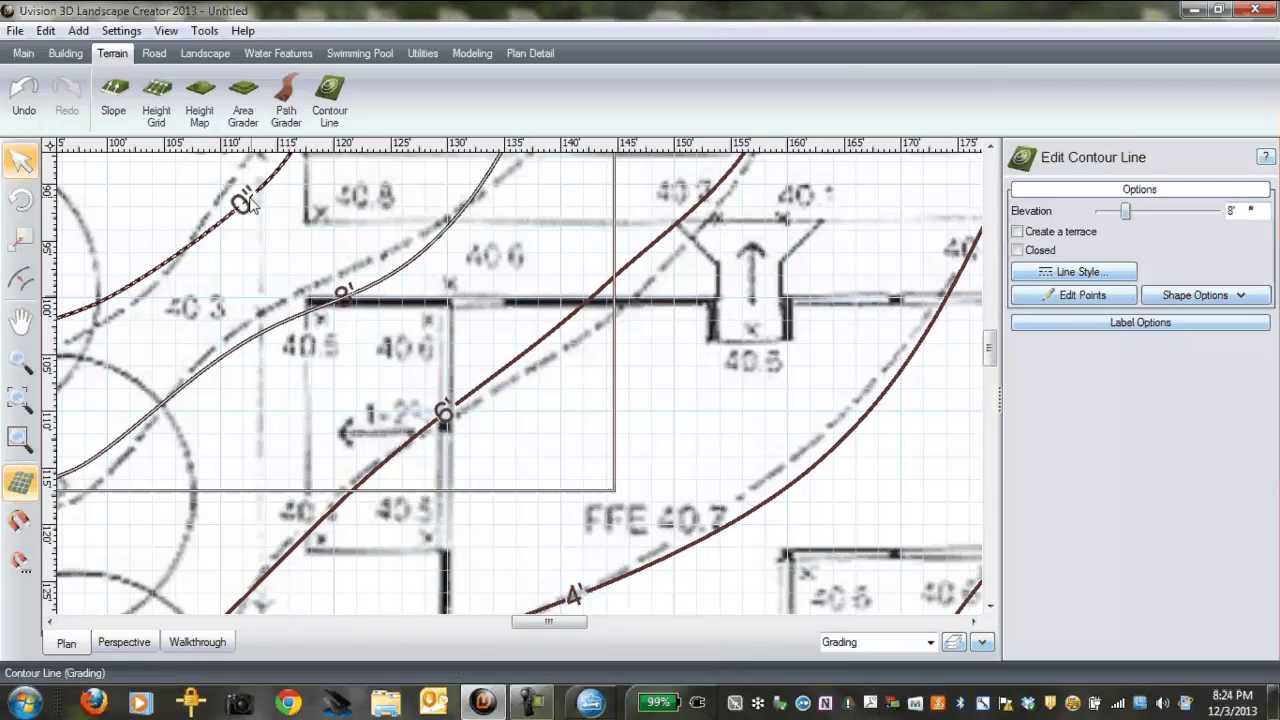
click(250, 200)
double_click(1236, 211)
text(10)
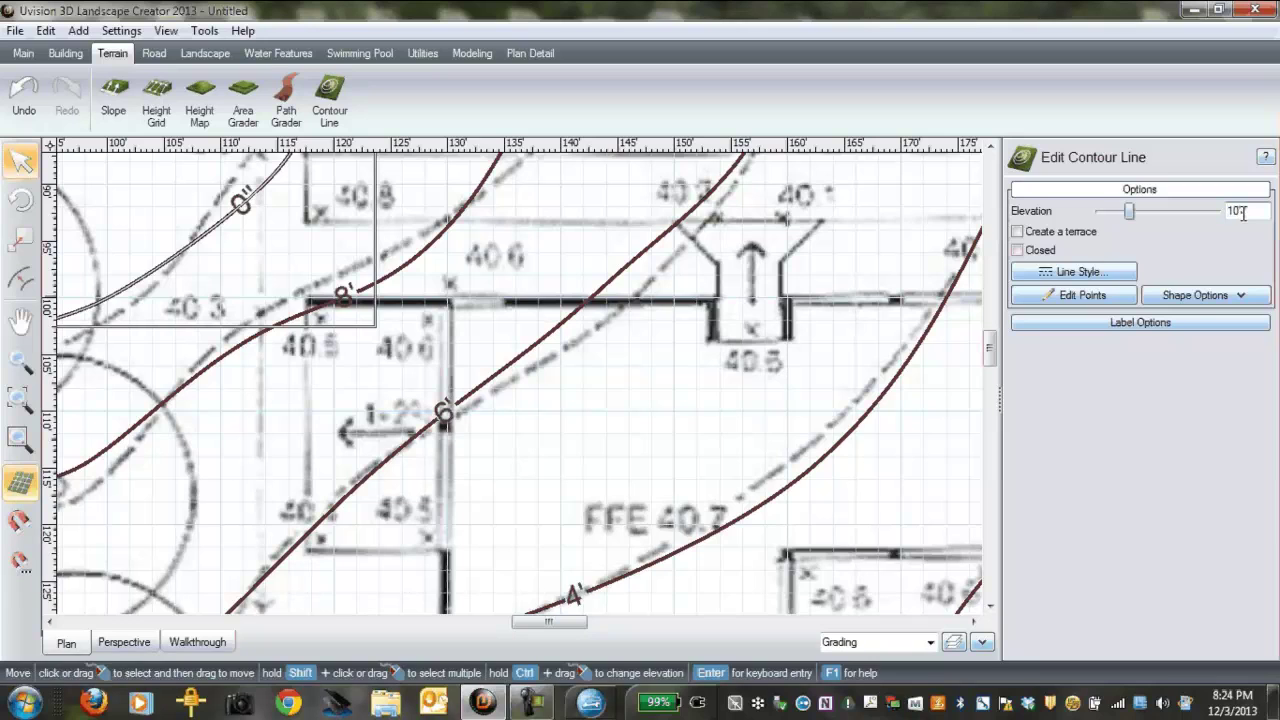
key(Return)
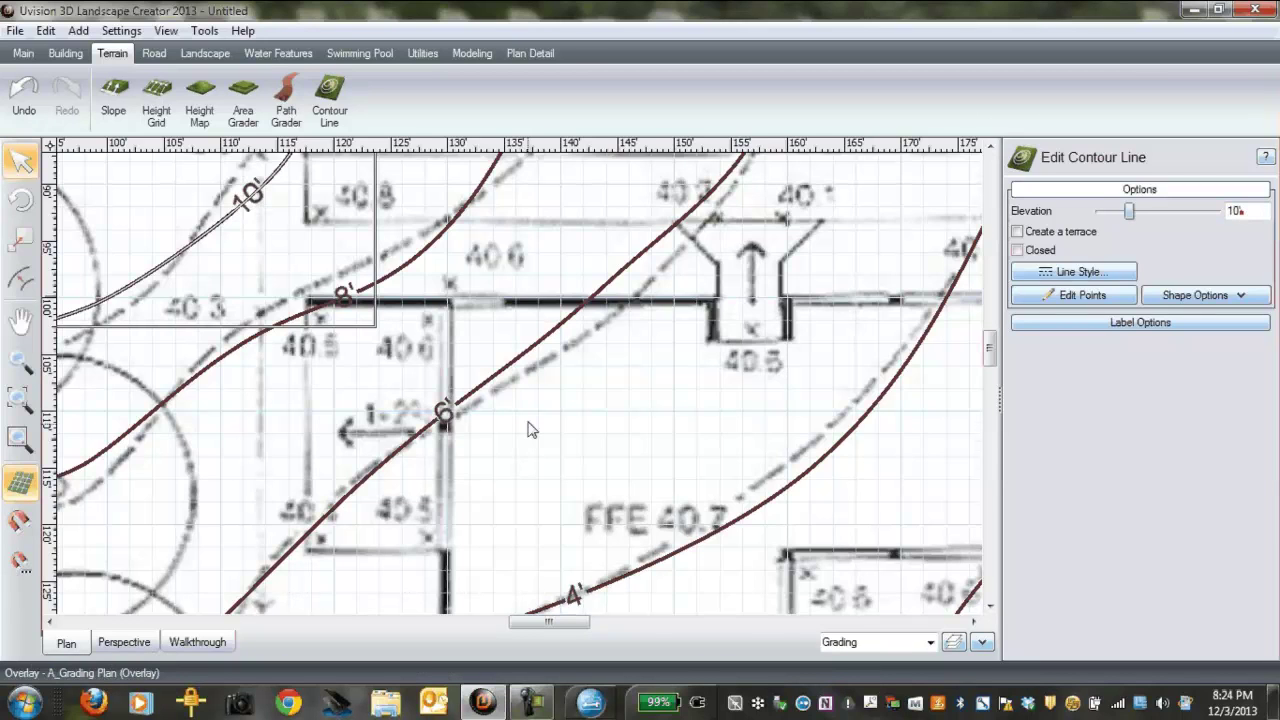
scroll(531, 430, down, 3)
scroll(549, 451, down, 1)
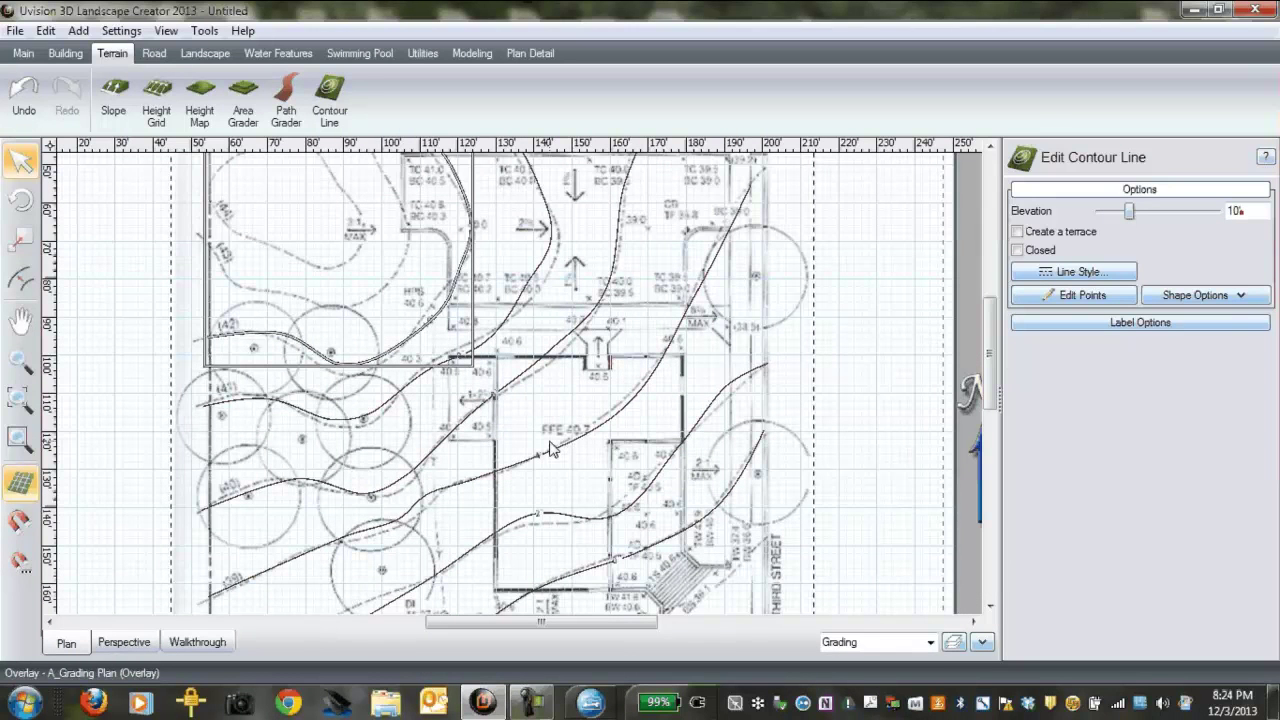
Step: Choose House in Edit Layers so it replaces Grading as the working layer
scroll(558, 481, down, 3)
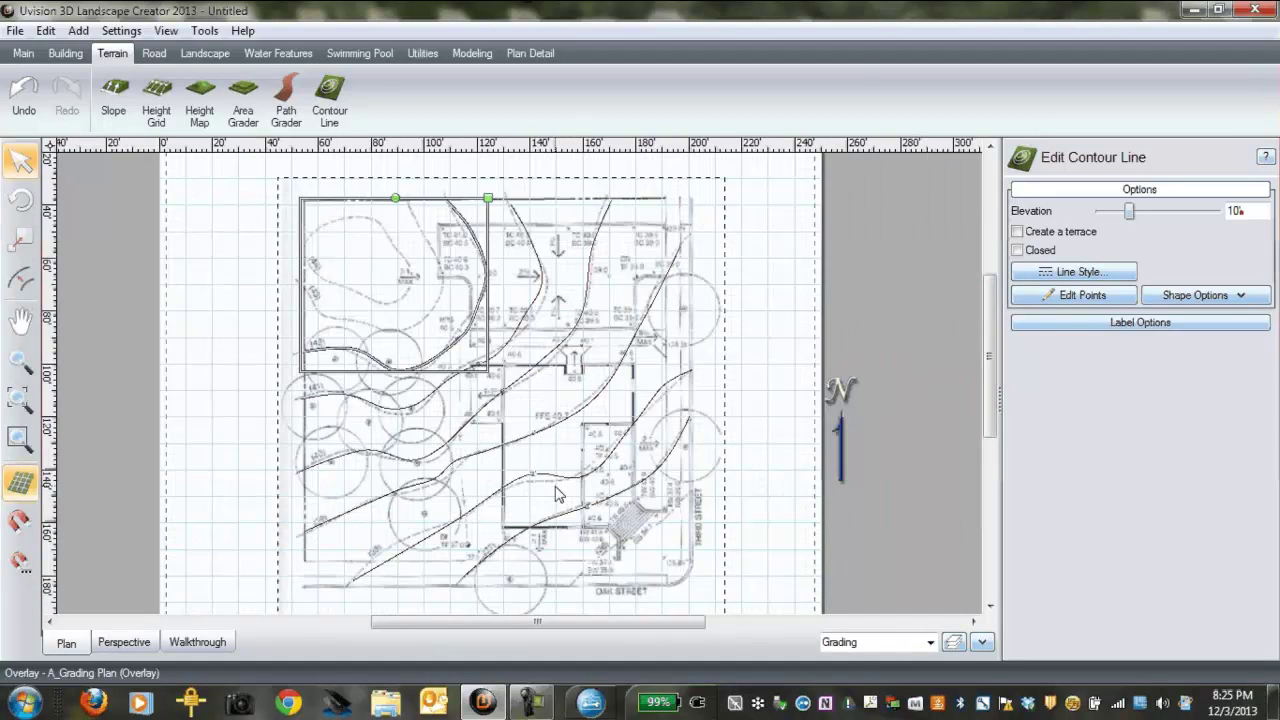
scroll(558, 491, down, 1)
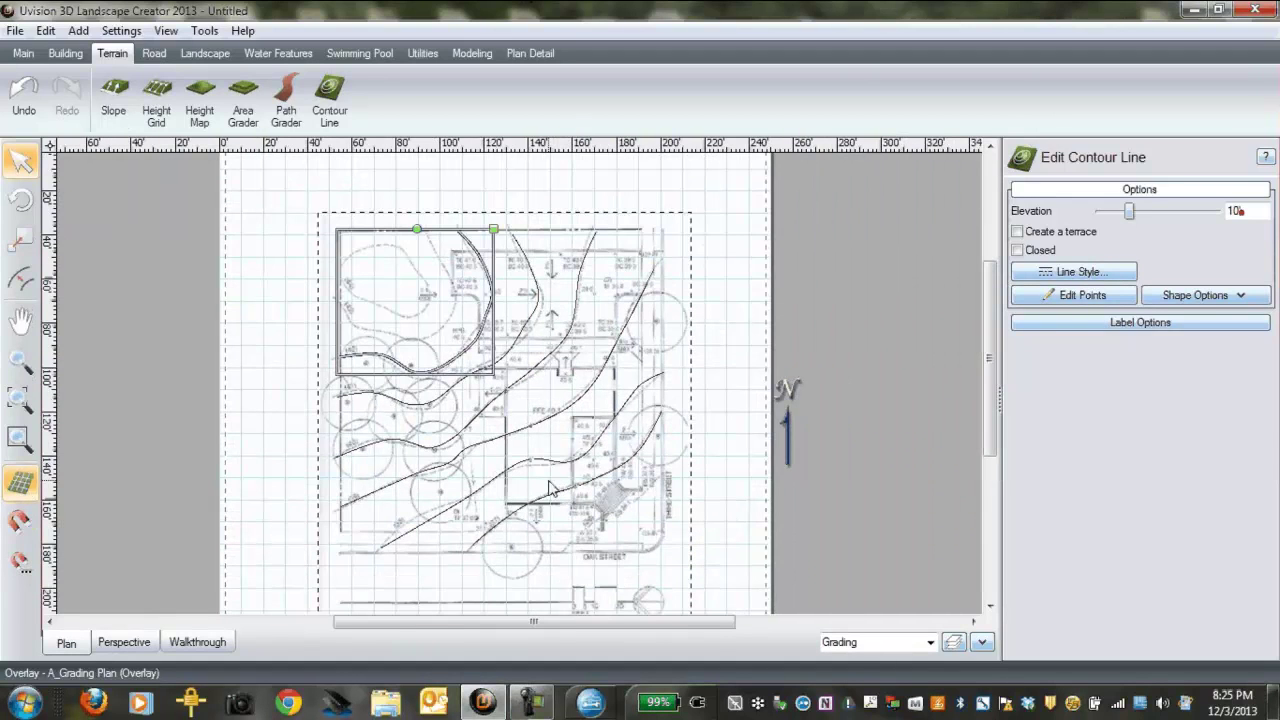
scroll(549, 488, up, 1)
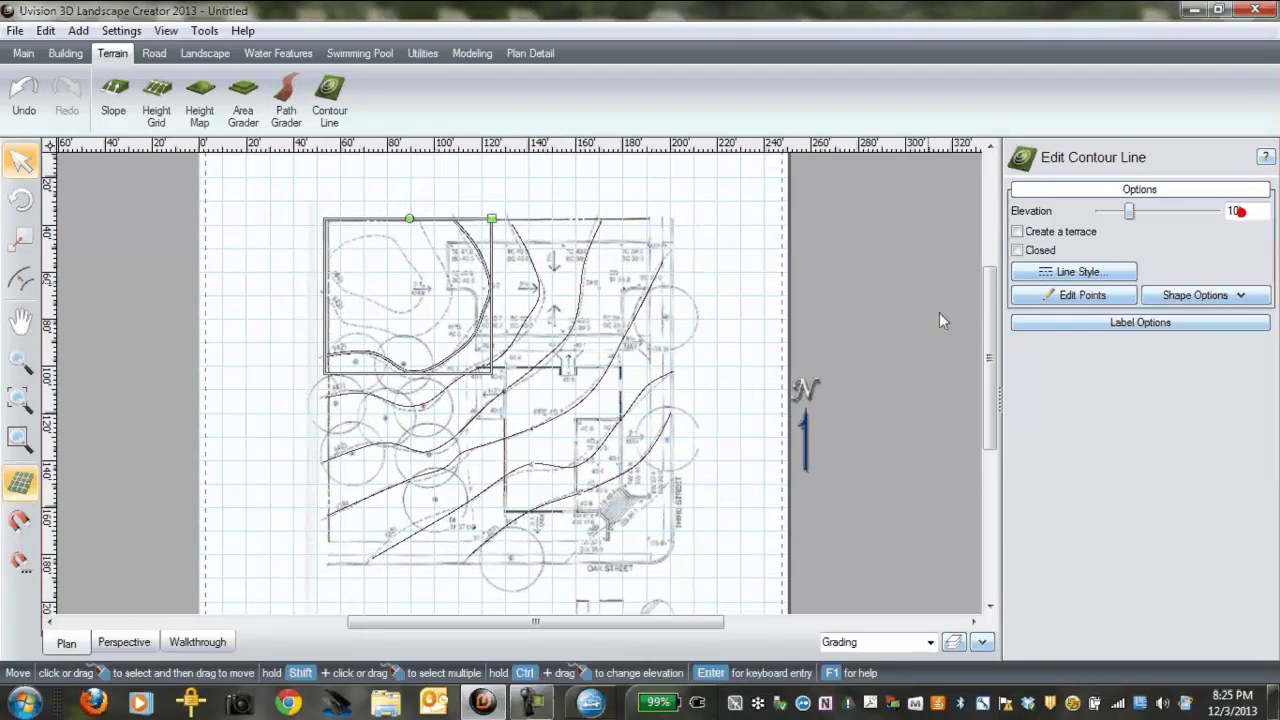
click(954, 642)
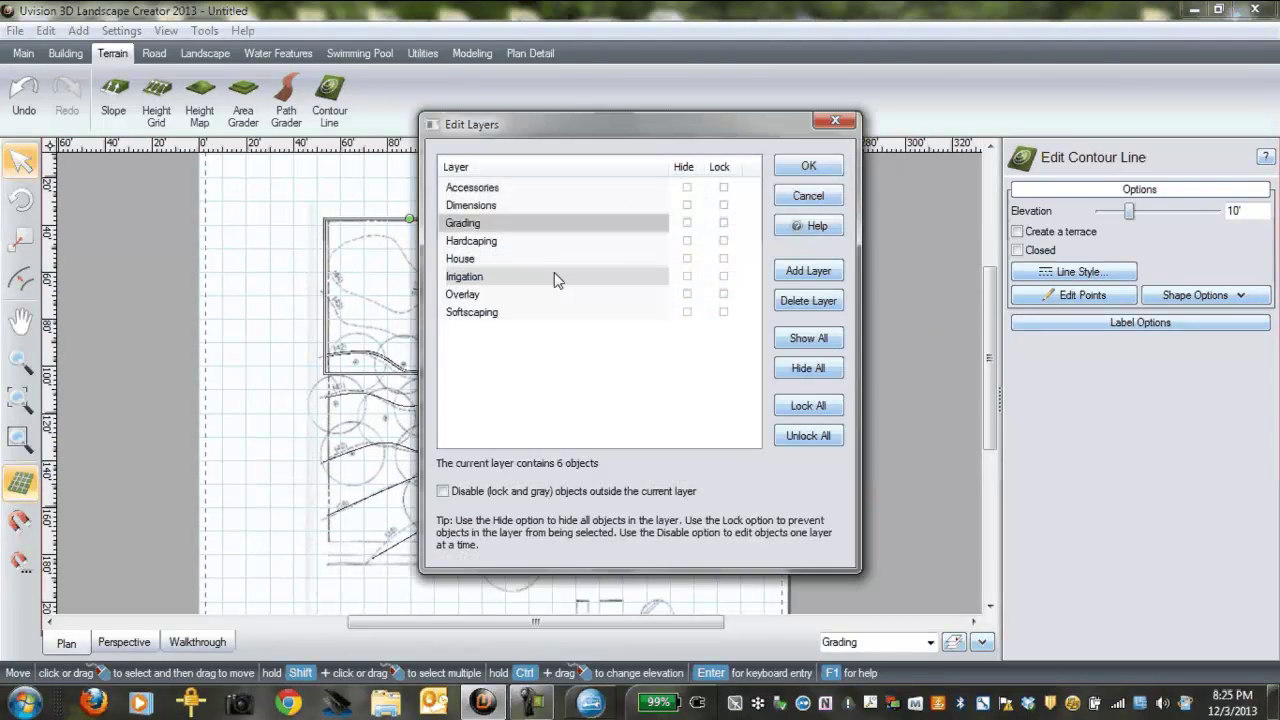
click(506, 265)
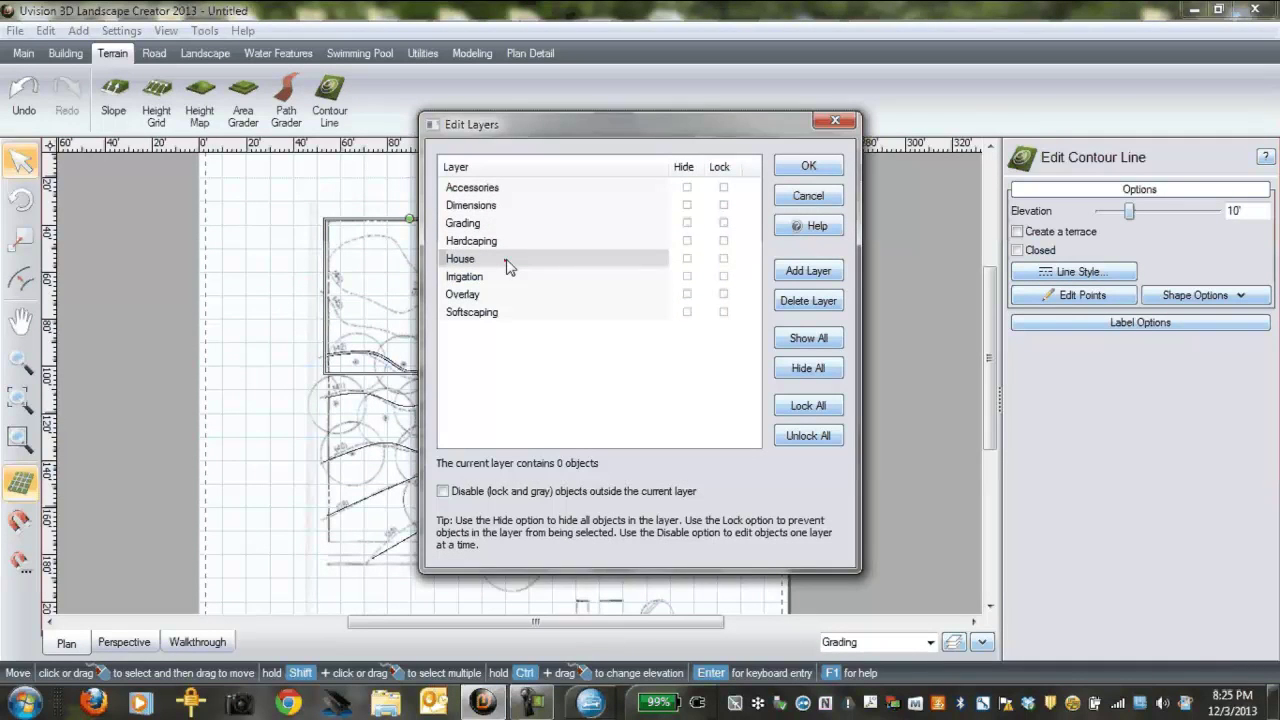
click(808, 167)
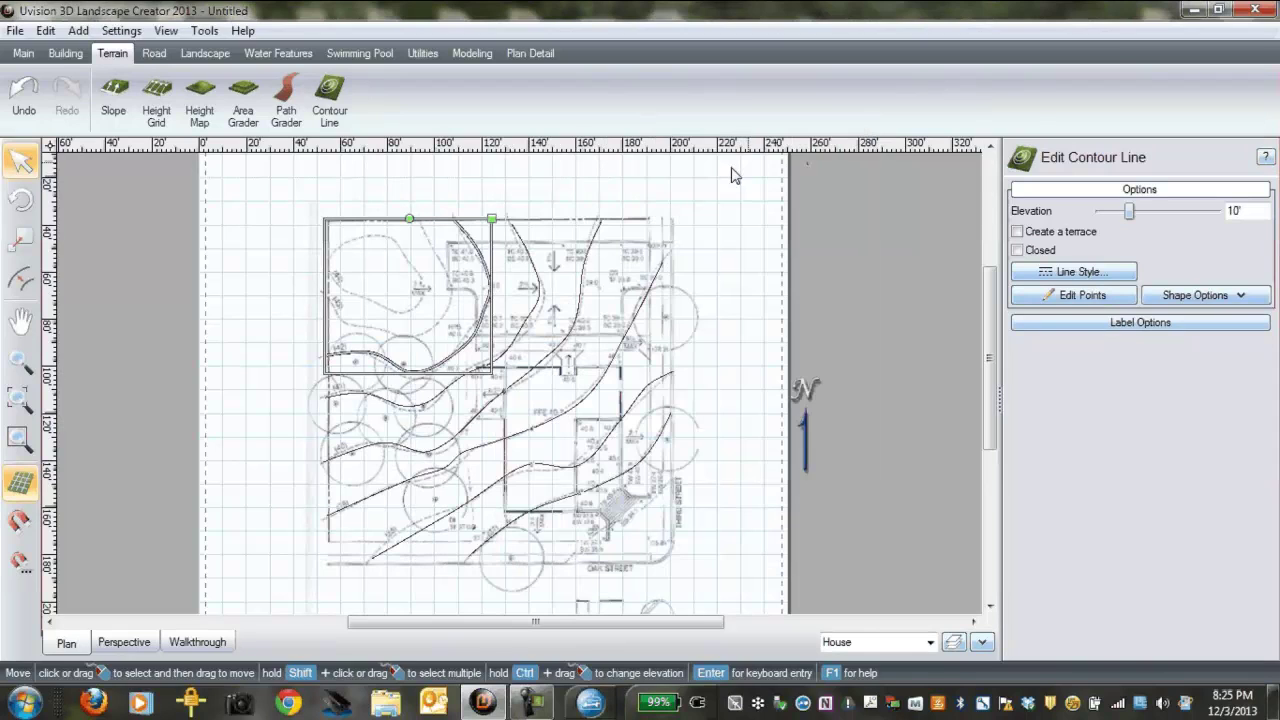
scroll(633, 370, up, 1)
Step: Trace a closed house outline on the footprint with a 60'-8" left wall and 61'-8" right wall
click(537, 285)
click(389, 170)
click(65, 53)
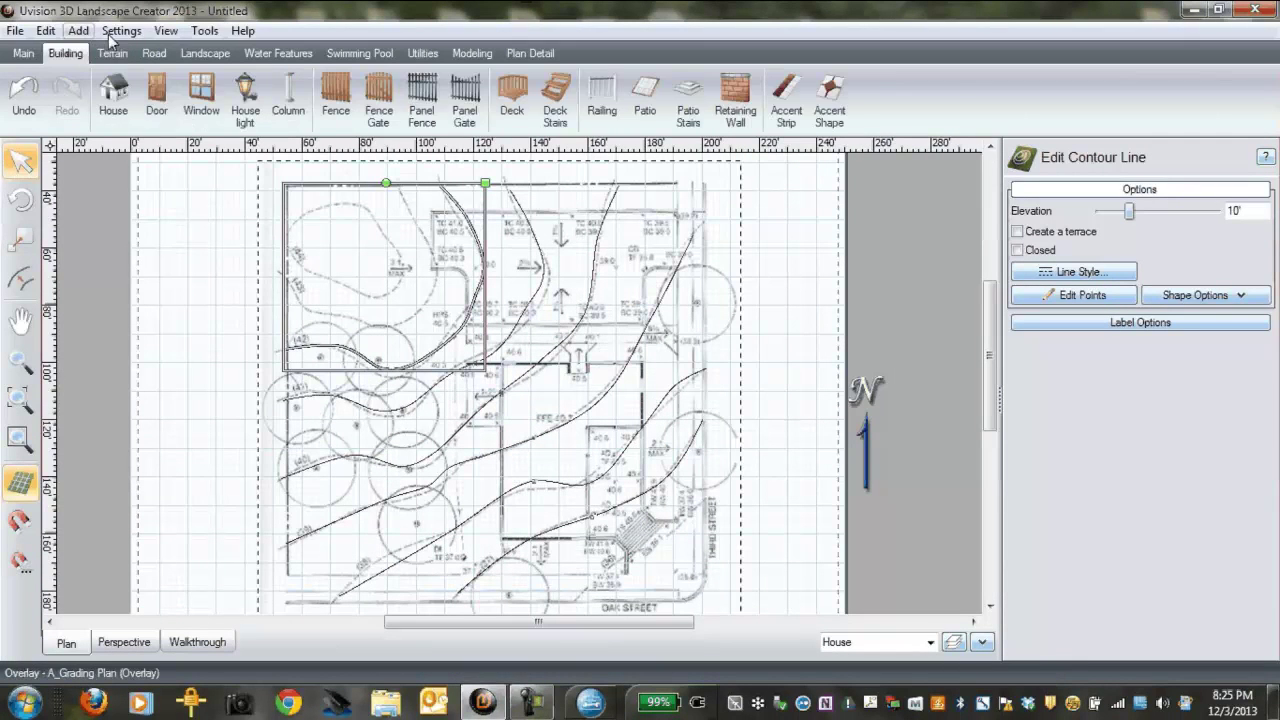
click(113, 95)
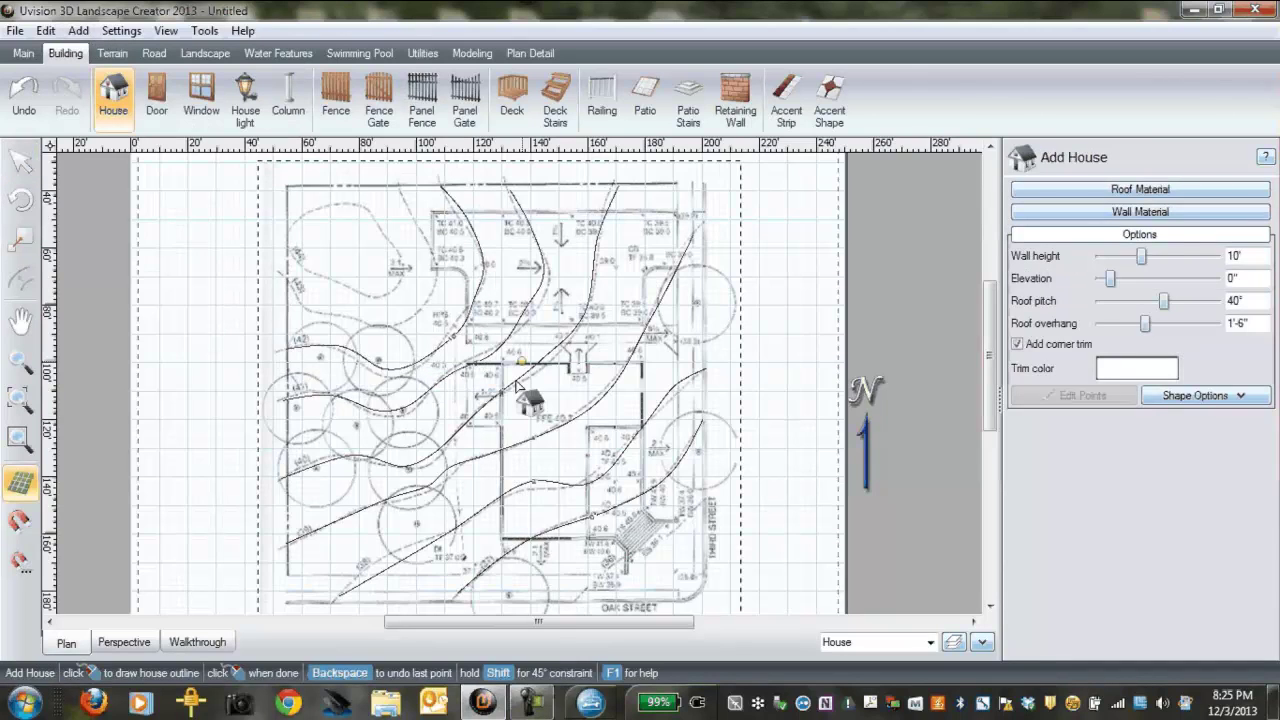
click(503, 364)
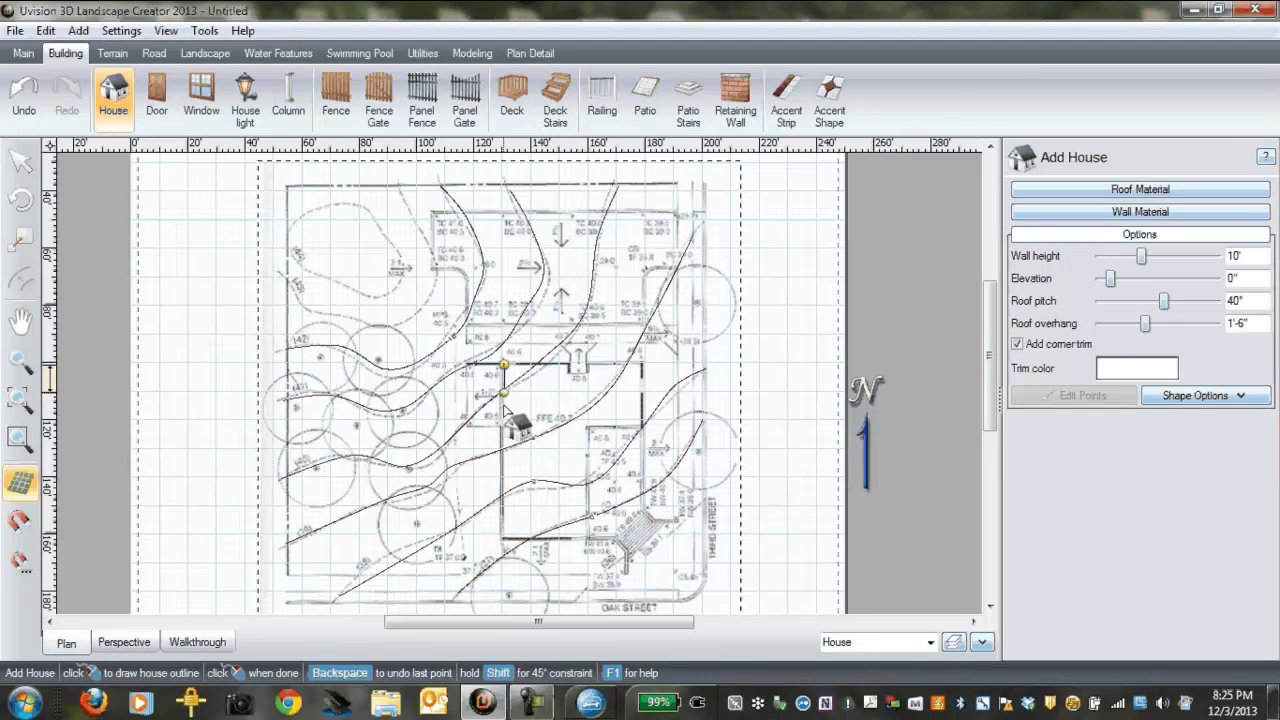
click(503, 540)
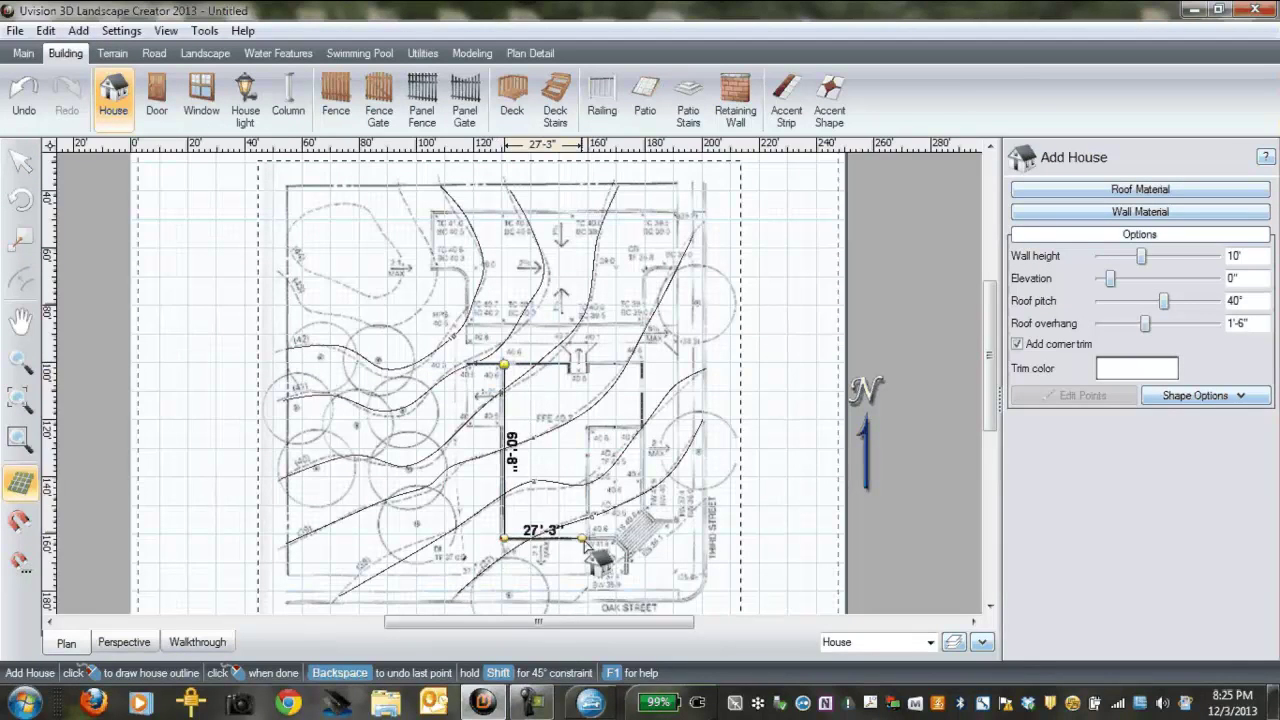
click(594, 540)
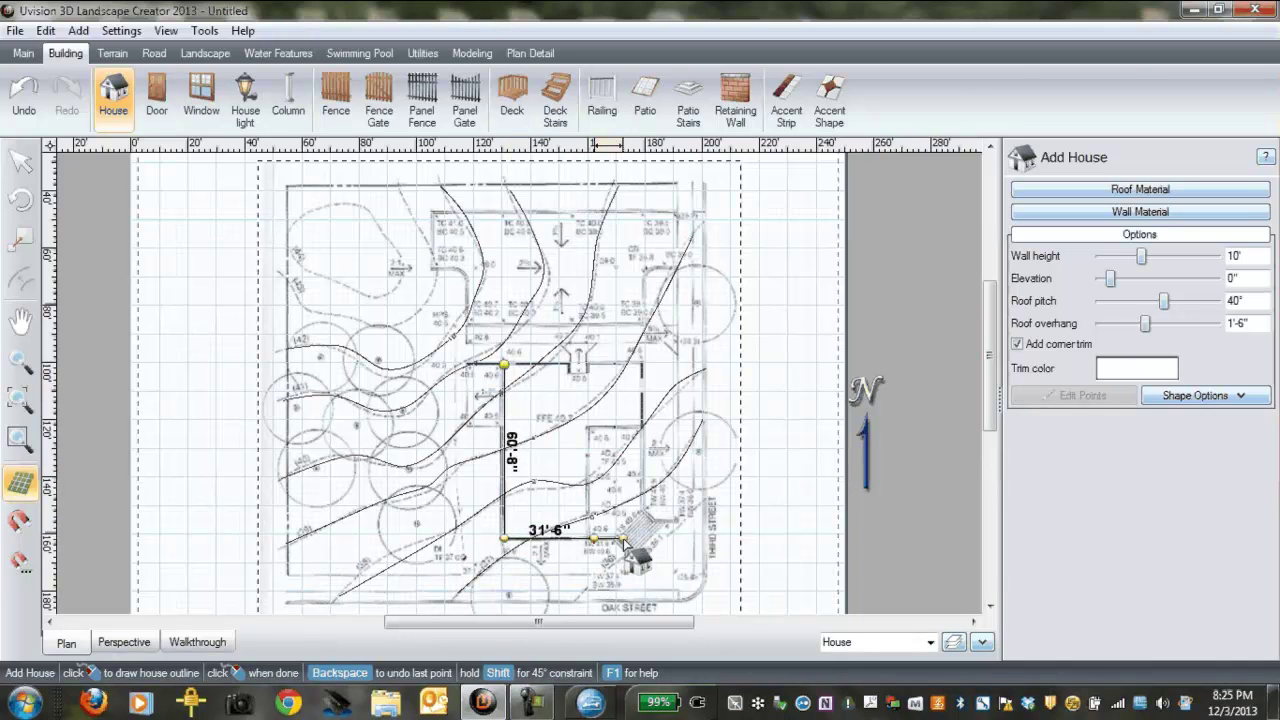
click(638, 540)
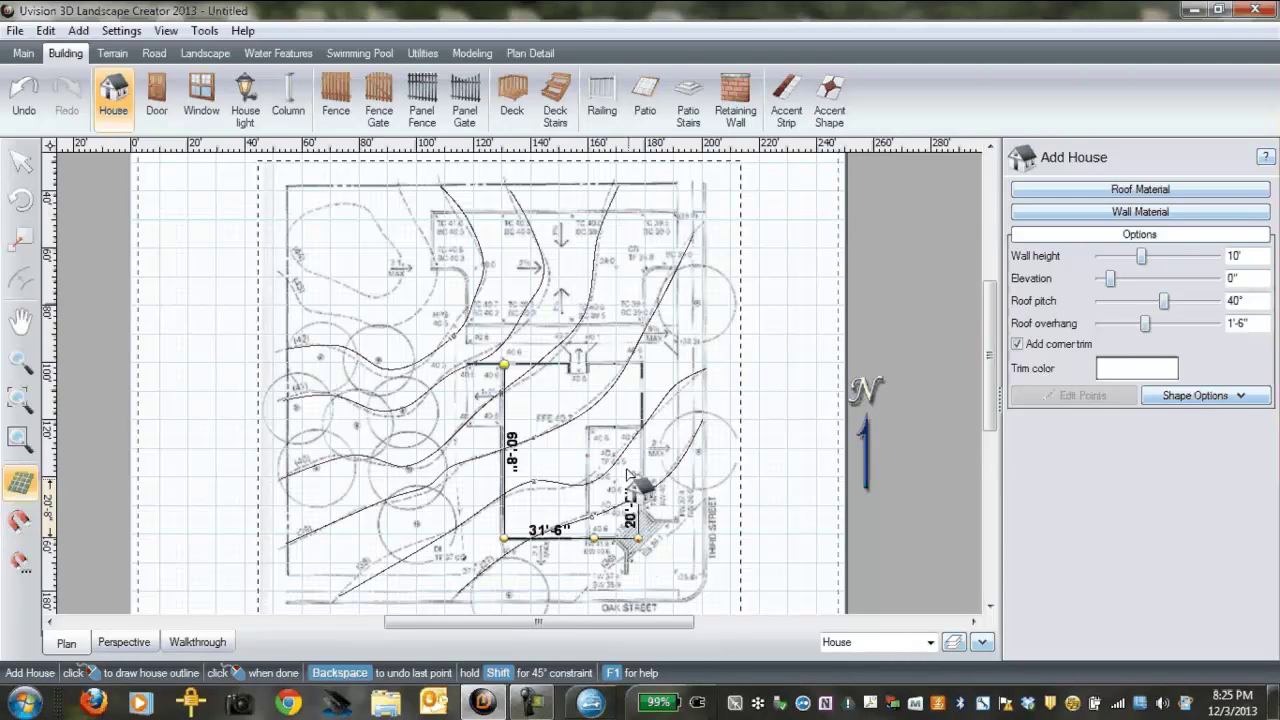
click(638, 363)
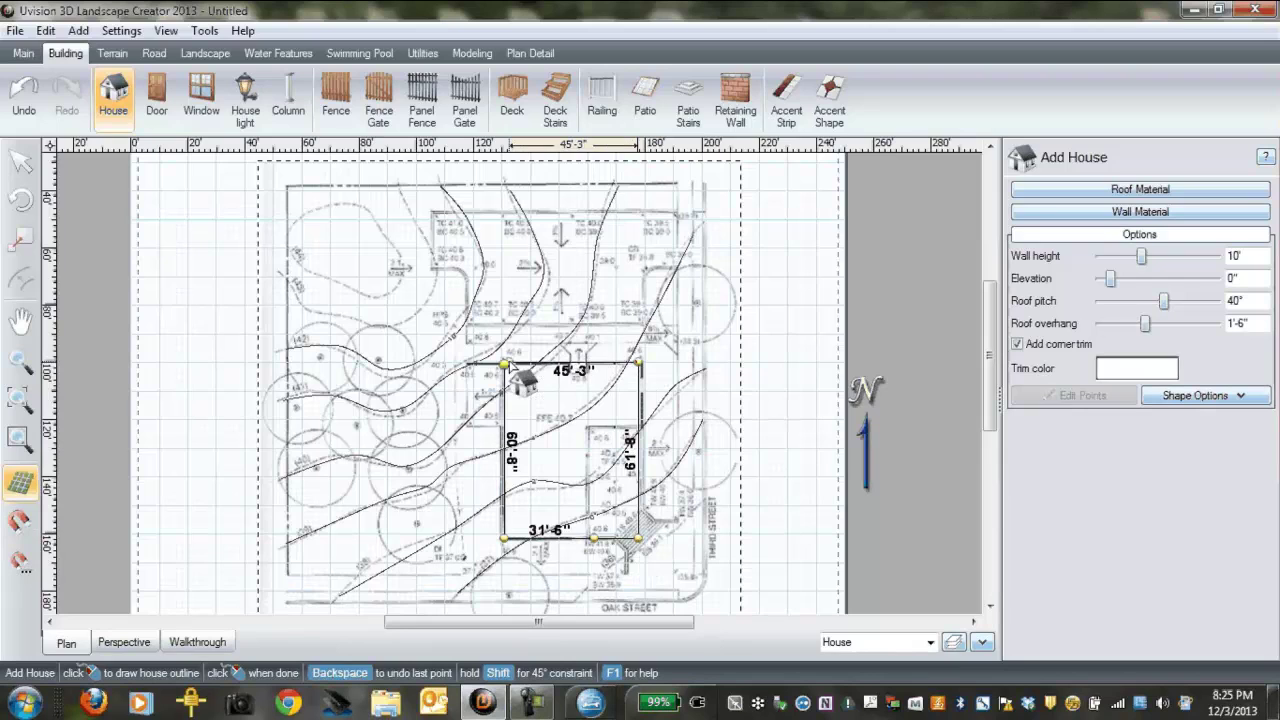
click(504, 364)
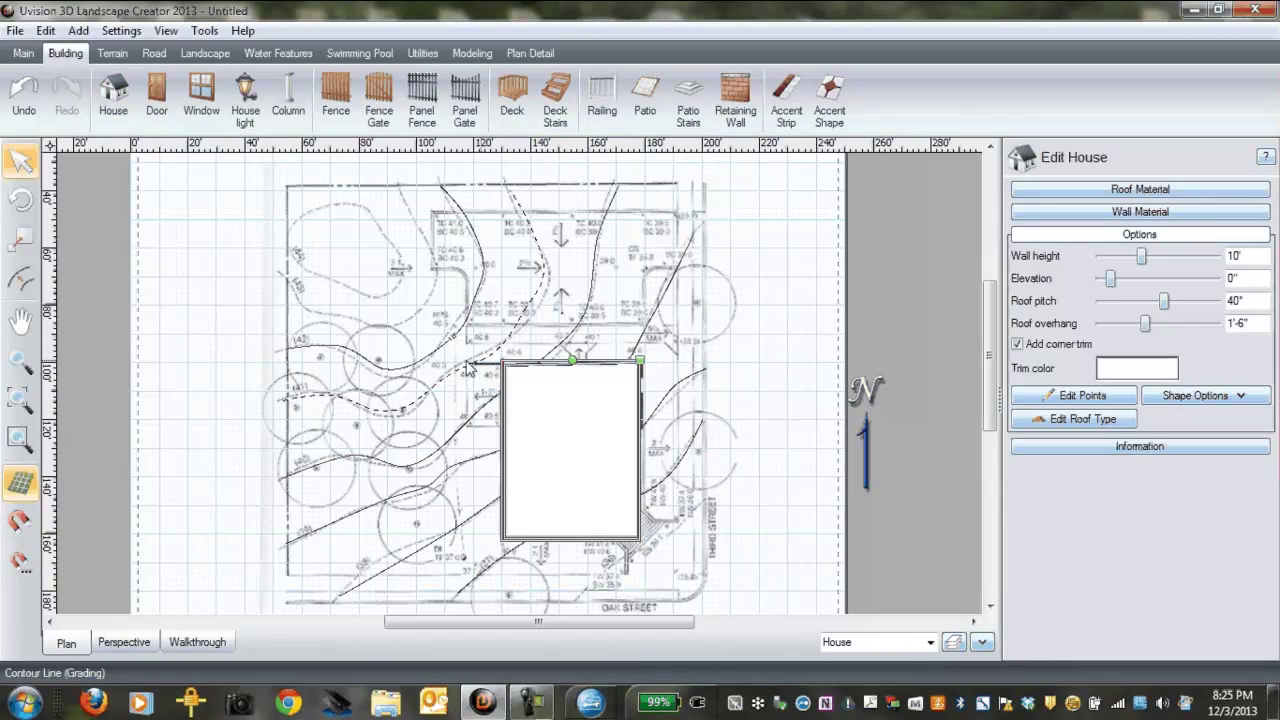
Step: Switch to Perspective and orbit around the 20'-walled house from above, eye level and a corner
click(124, 643)
drag(408, 620, 410, 580)
drag(672, 580, 408, 549)
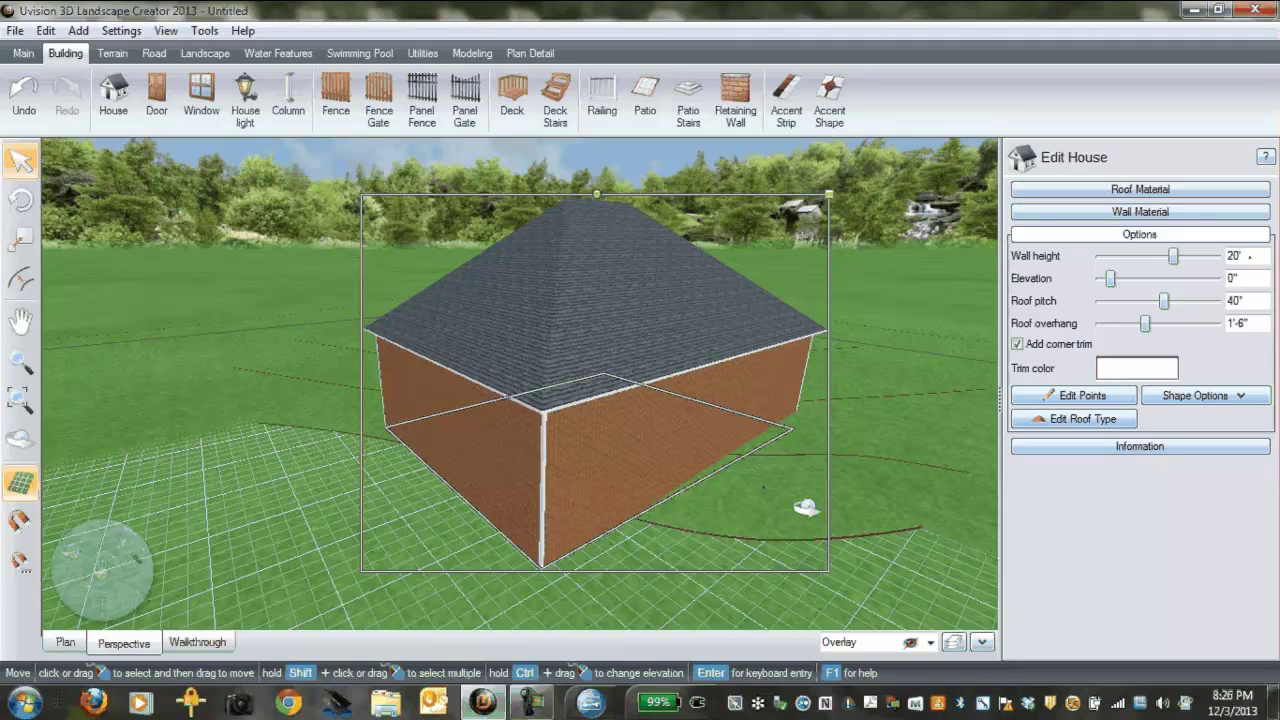
middle_drag(806, 508, 730, 352)
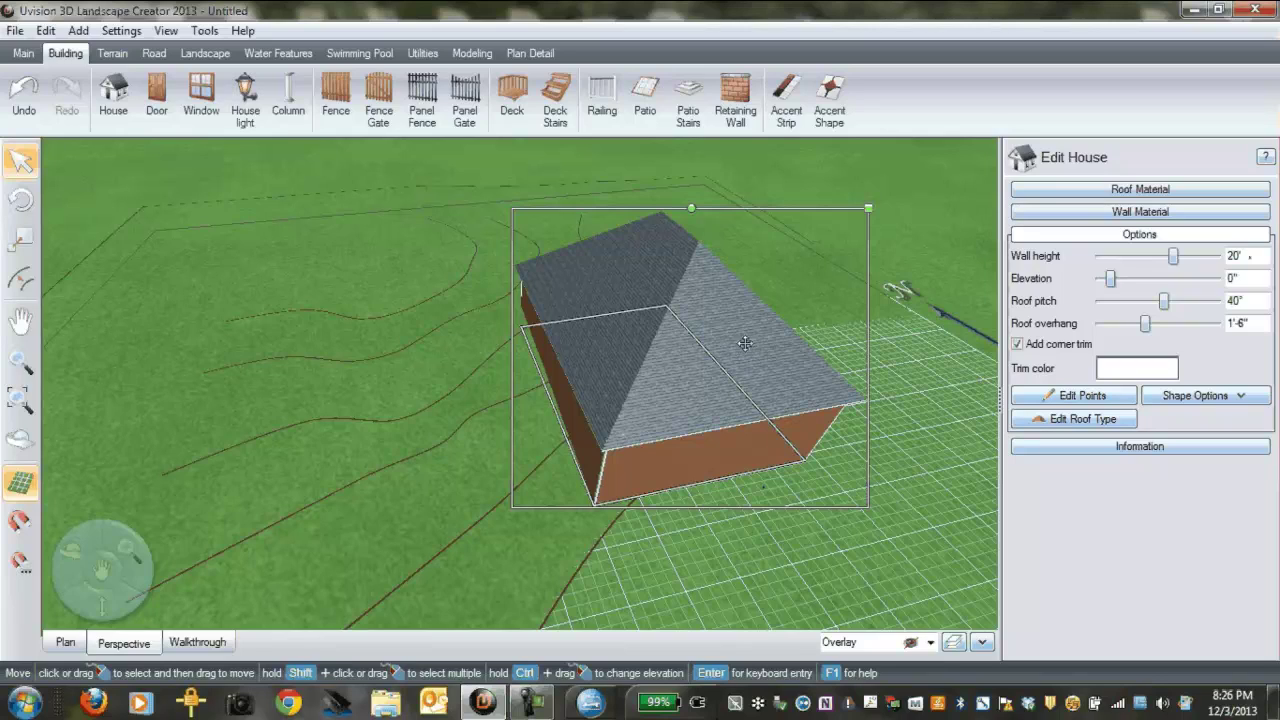
drag(745, 343, 667, 313)
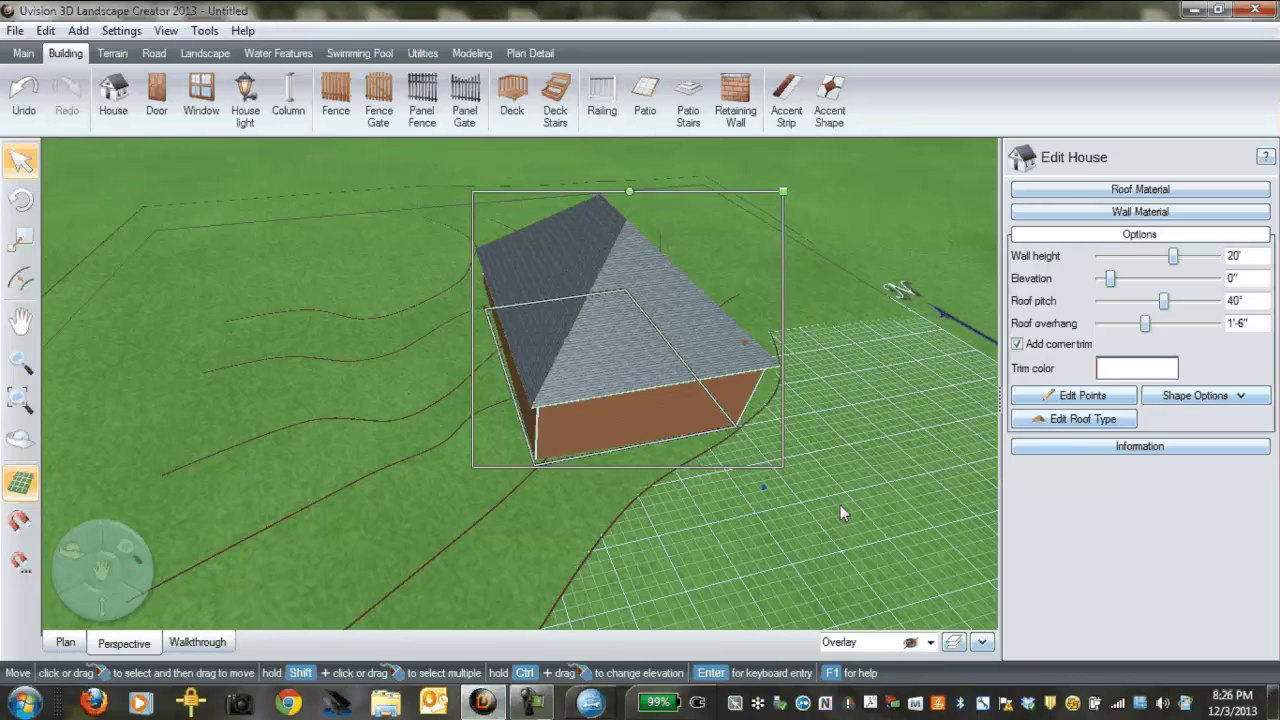
right_drag(842, 494, 590, 412)
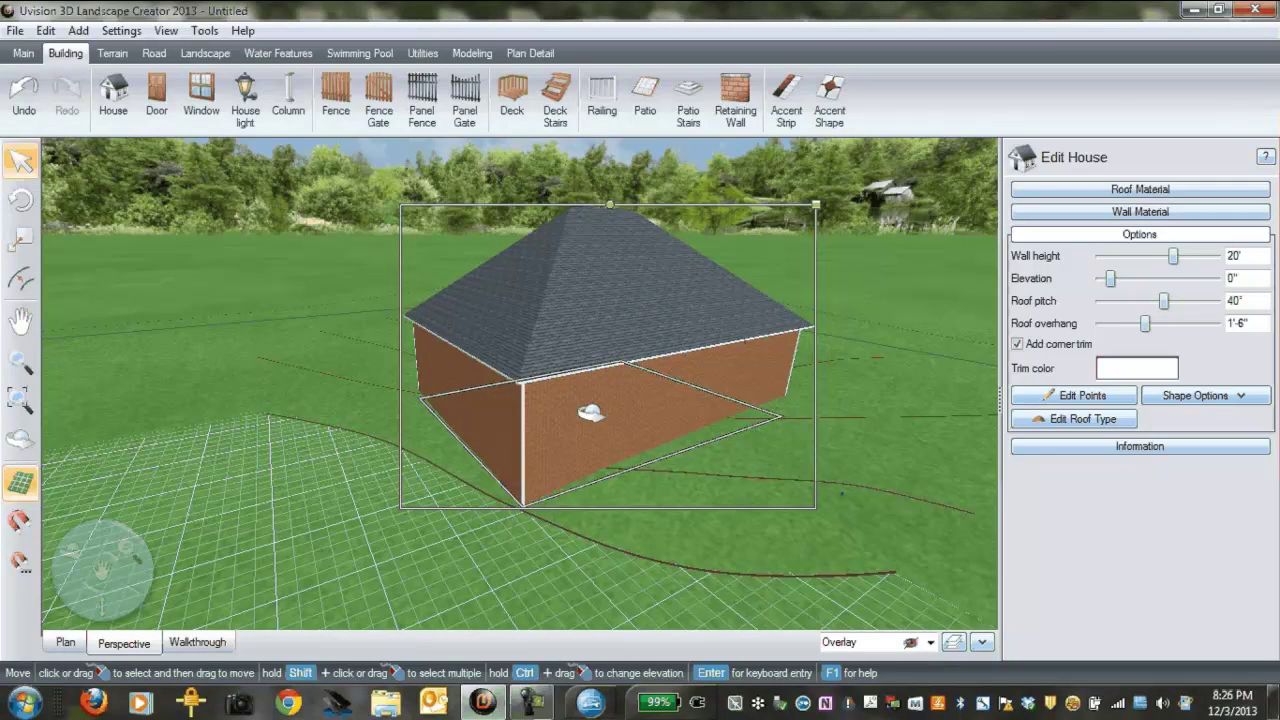
right_drag(590, 413, 771, 416)
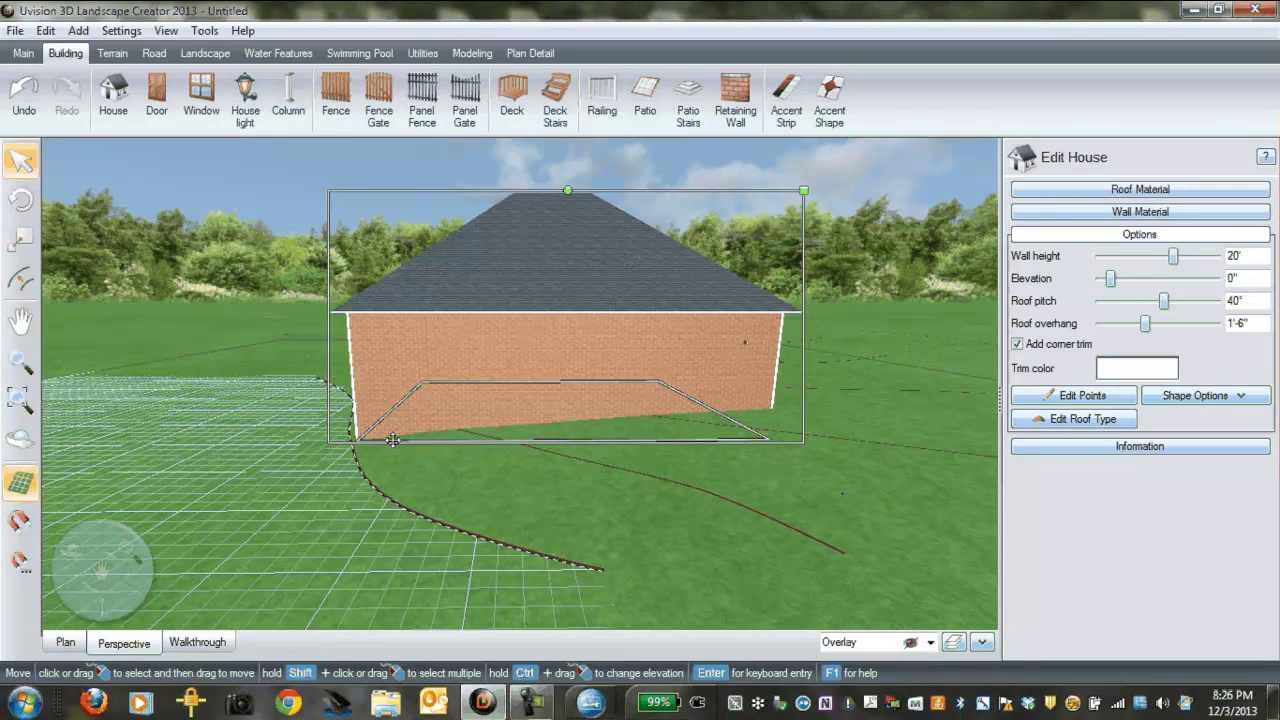
right_drag(393, 440, 634, 443)
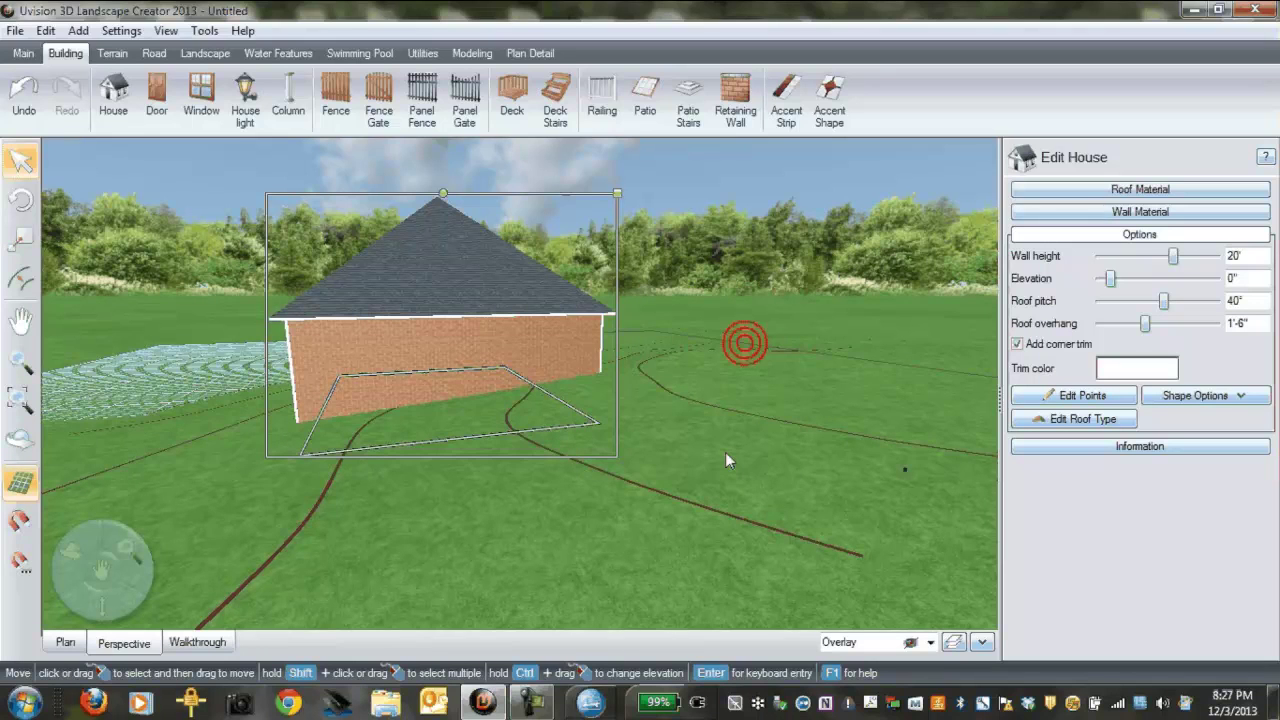
scroll(725, 452, down, 3)
scroll(725, 459, up, 3)
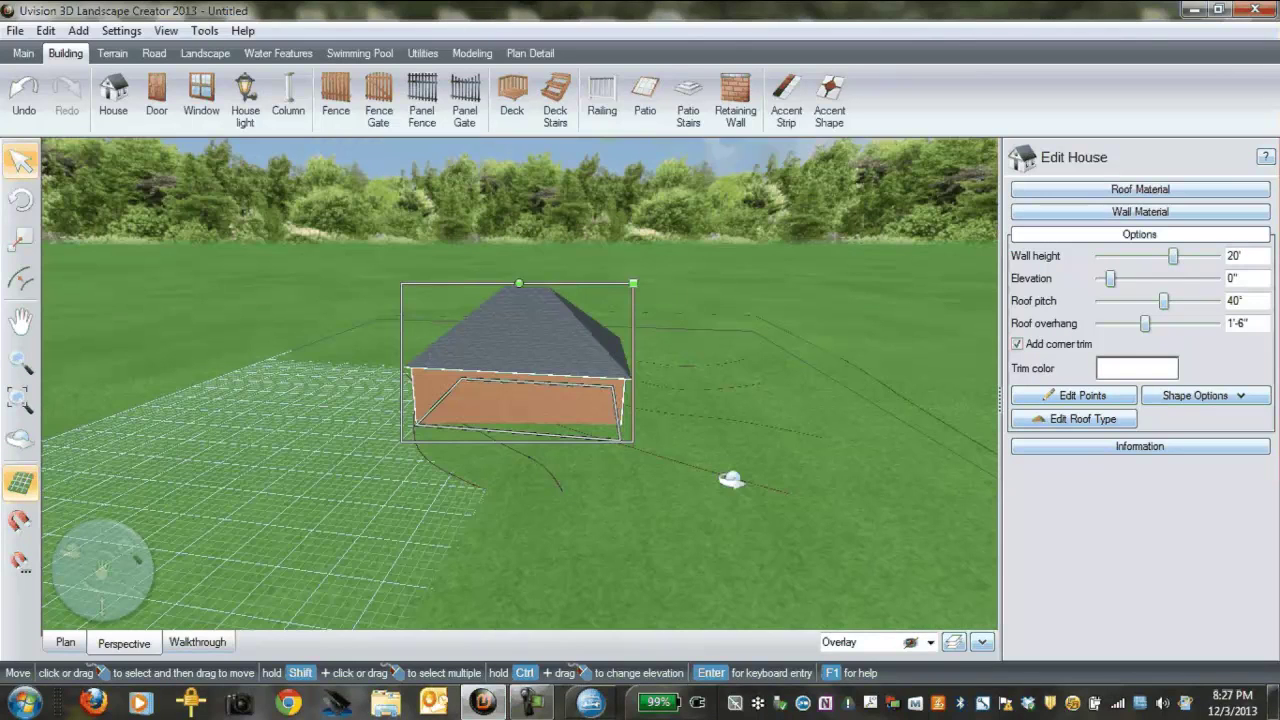
right_drag(731, 480, 733, 462)
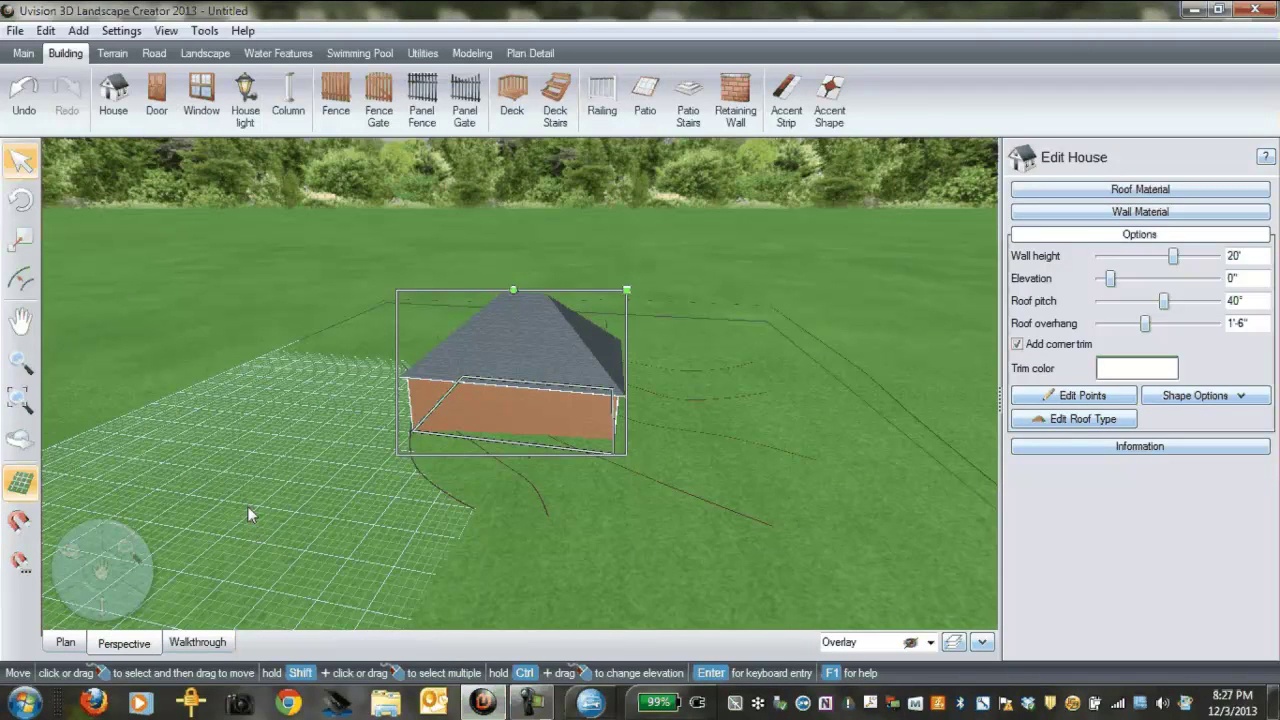
Step: Turn off Settings > Show Grid, pick Grading in Edit Layers, and tilt the lot view
click(121, 31)
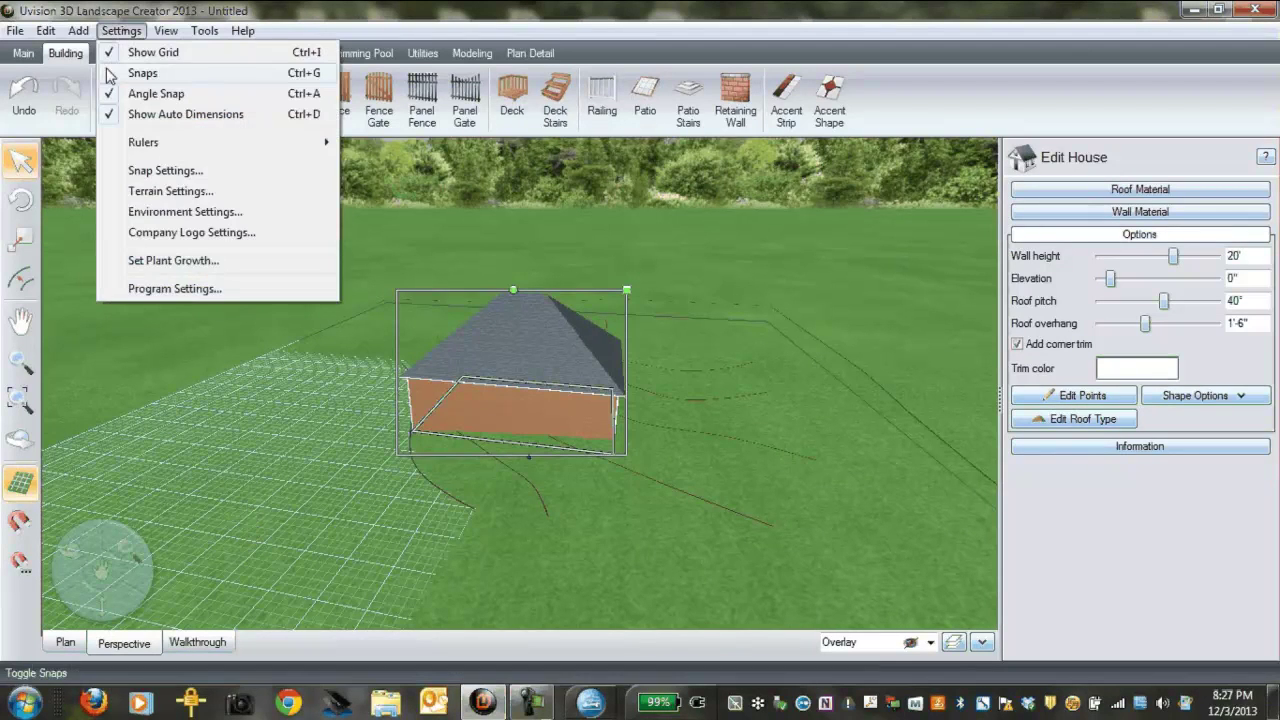
click(150, 52)
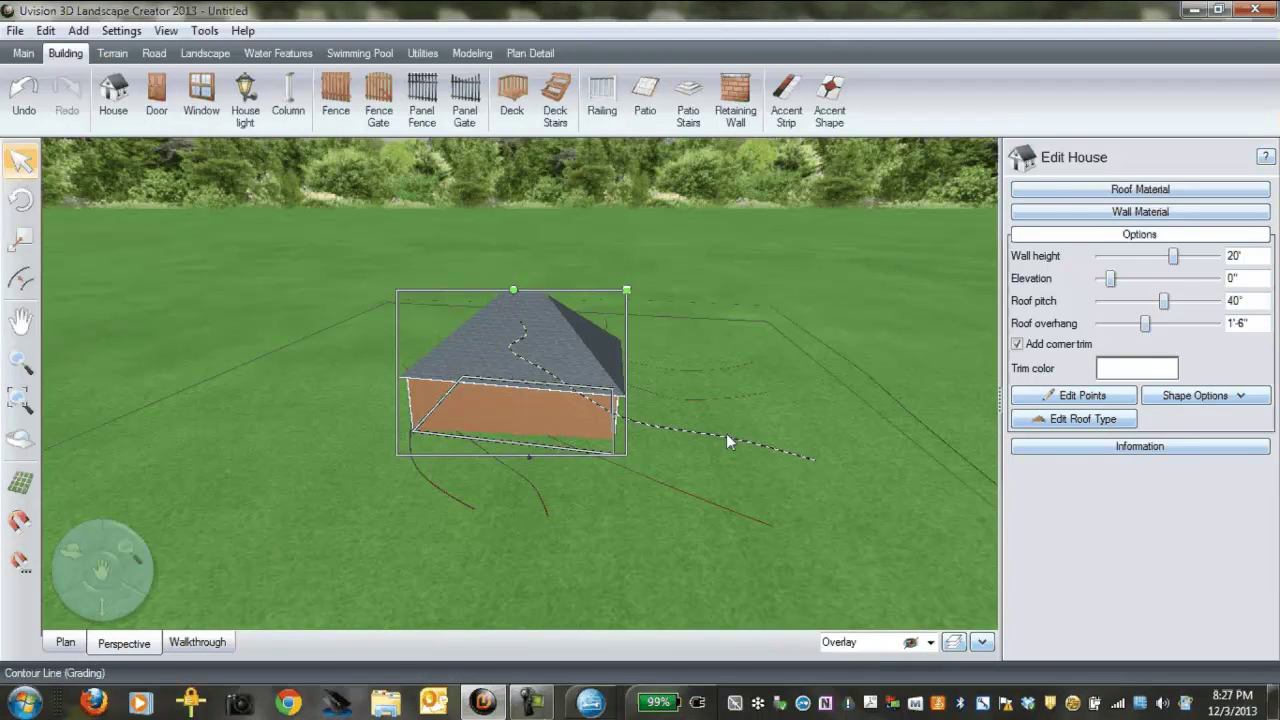
click(955, 643)
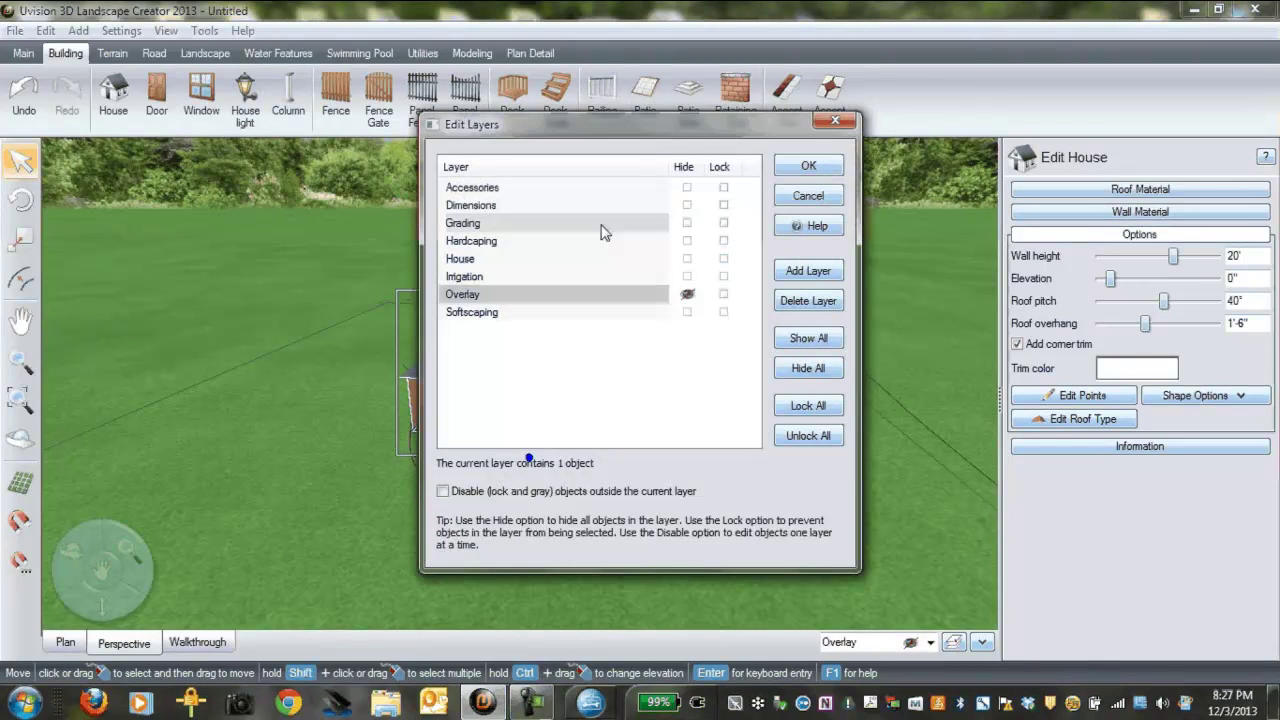
click(602, 224)
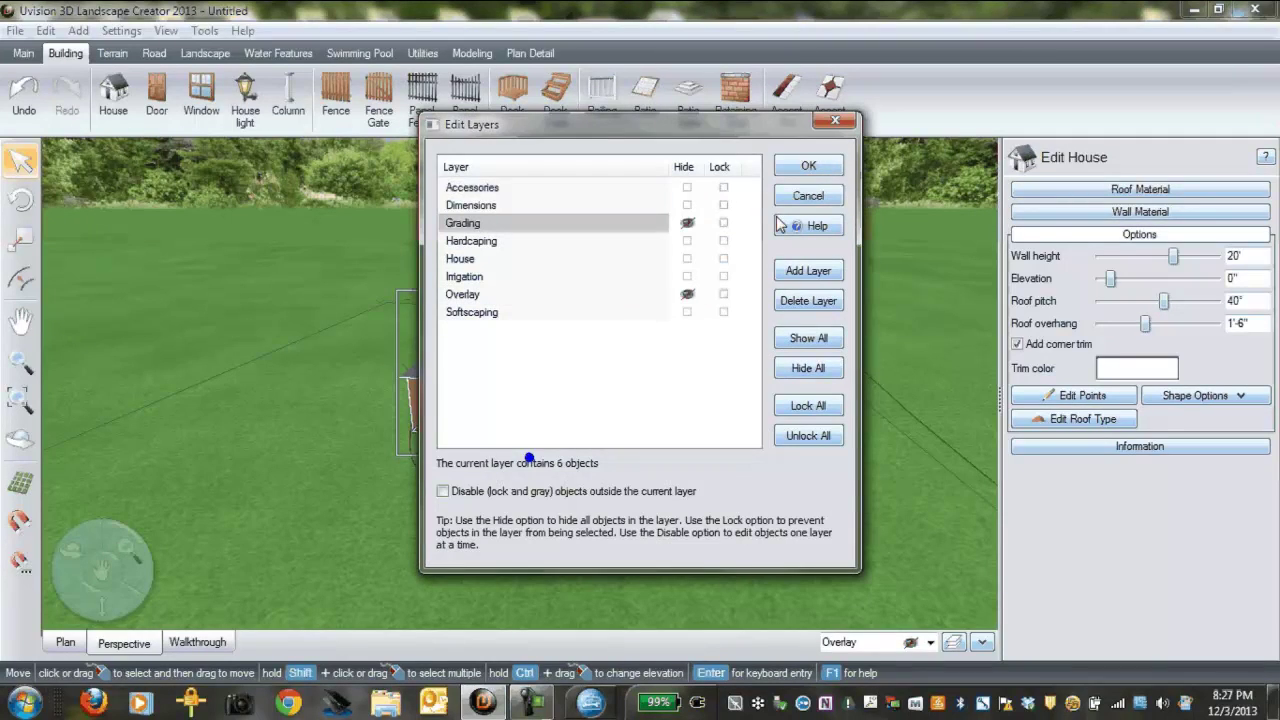
click(809, 168)
middle_drag(810, 177, 645, 505)
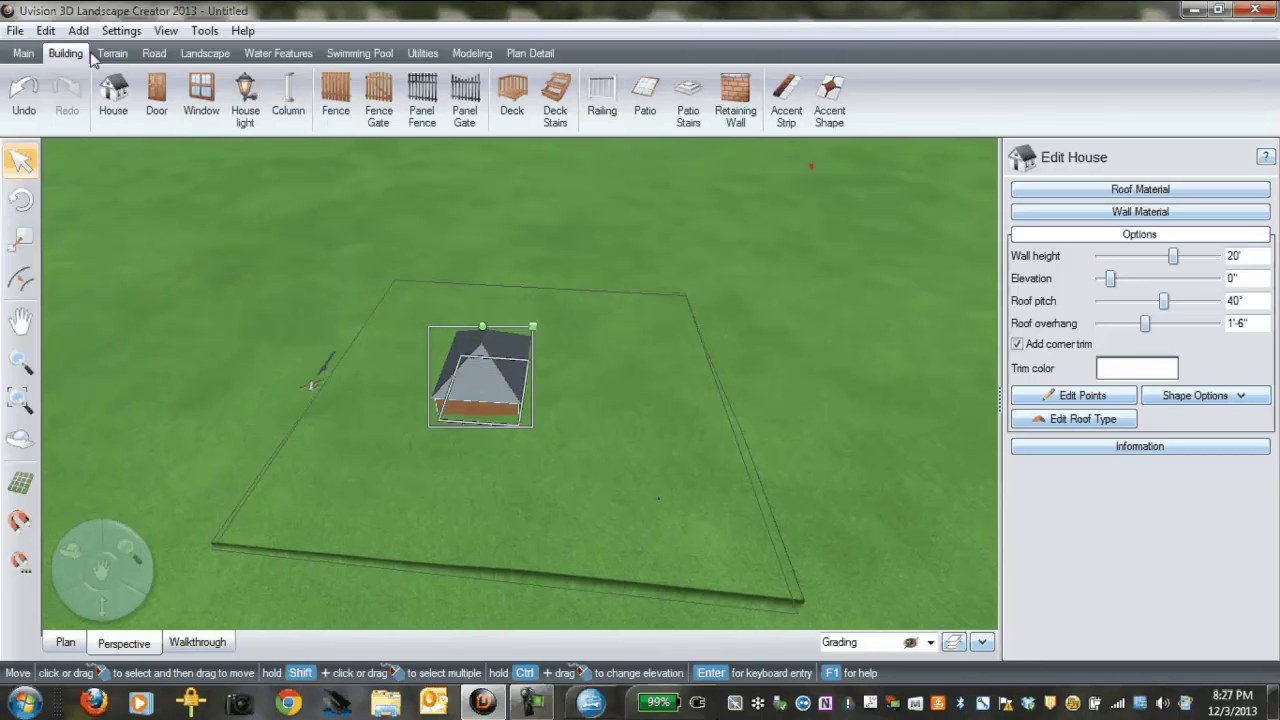
Step: Raise four points of the 5×5 height grid beside the house into a berm, one to 14'-4"
click(108, 55)
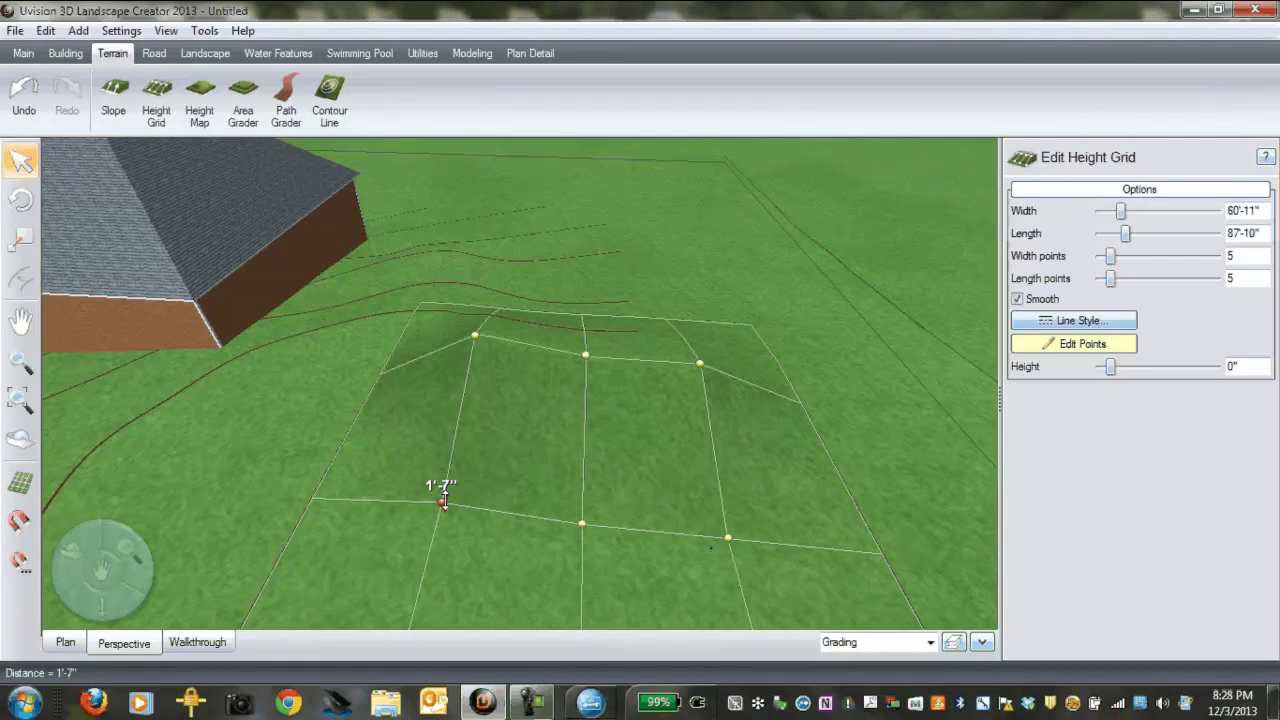
drag(443, 500, 744, 528)
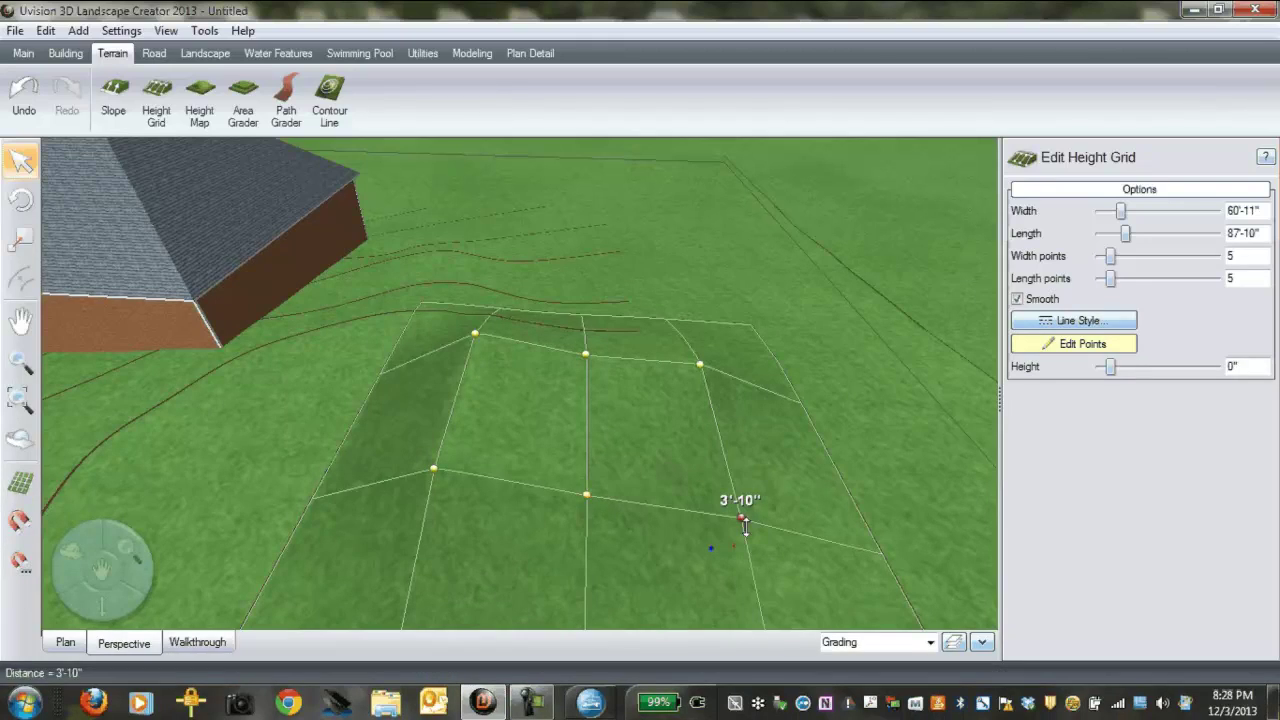
scroll(790, 547, down, 4)
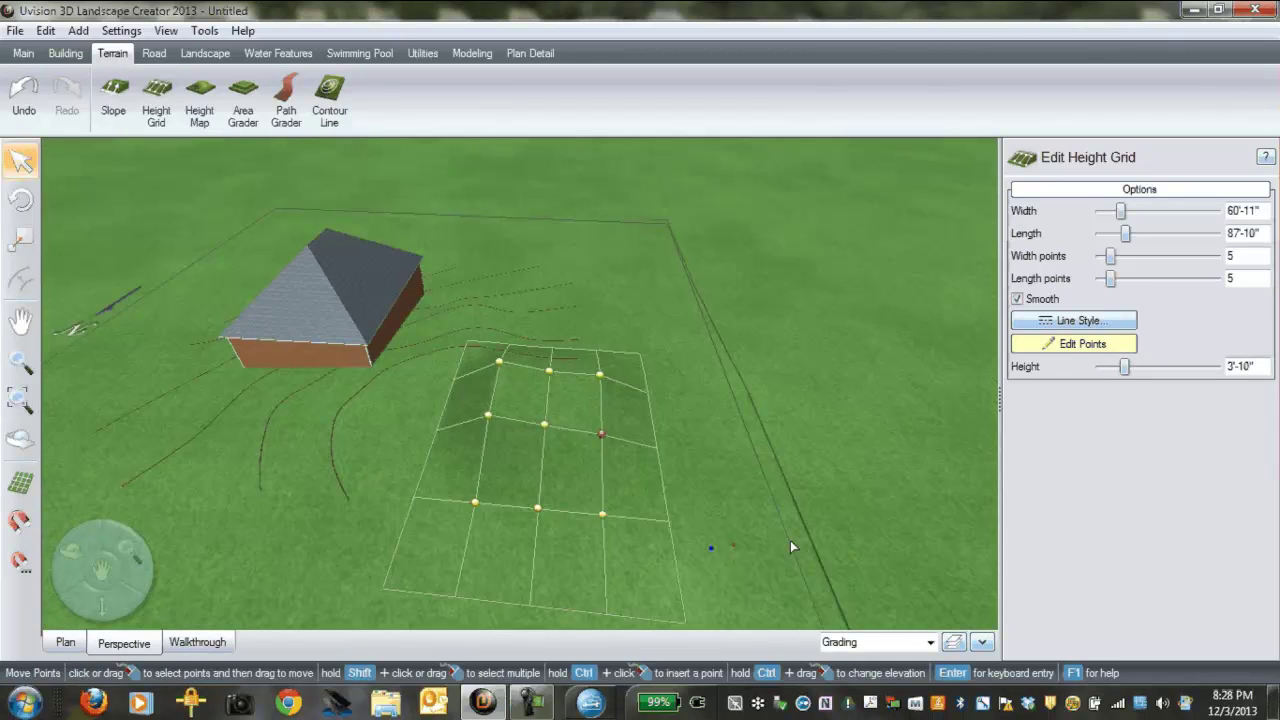
drag(474, 502, 482, 464)
drag(602, 514, 606, 494)
drag(544, 425, 547, 402)
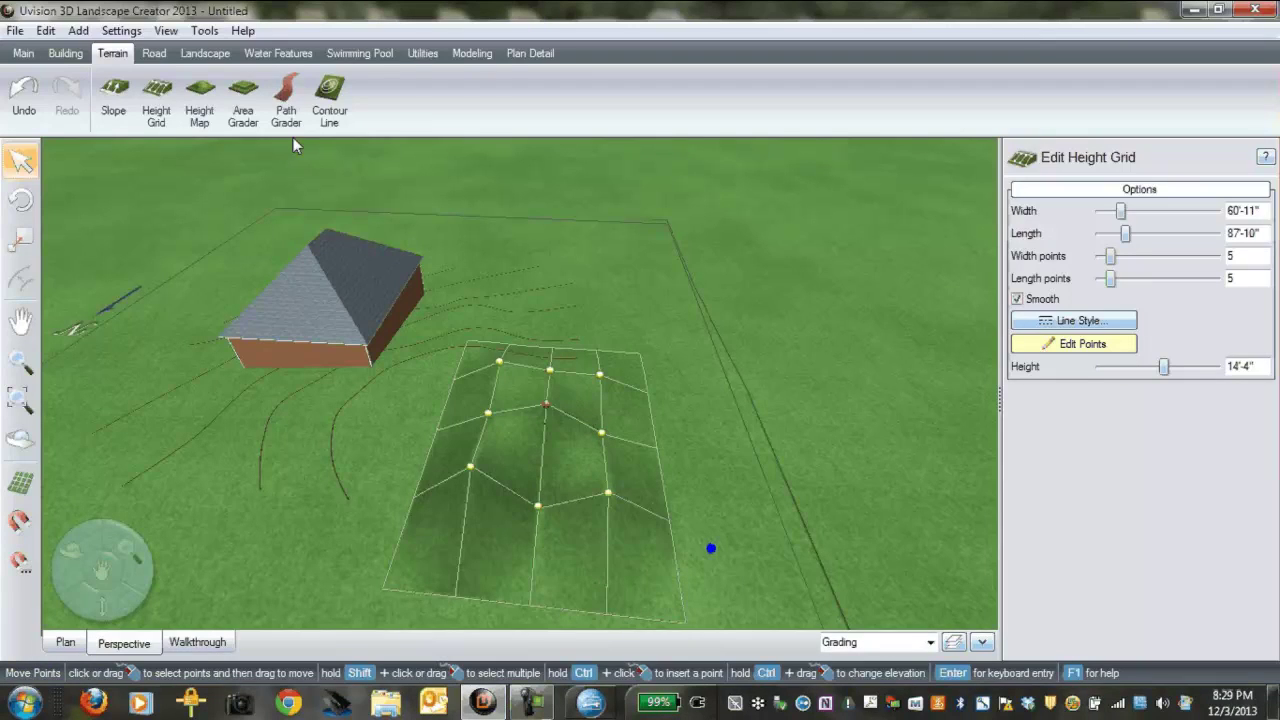
Step: In Plan view, draw a seven-point path grader trench curving north then west
click(286, 105)
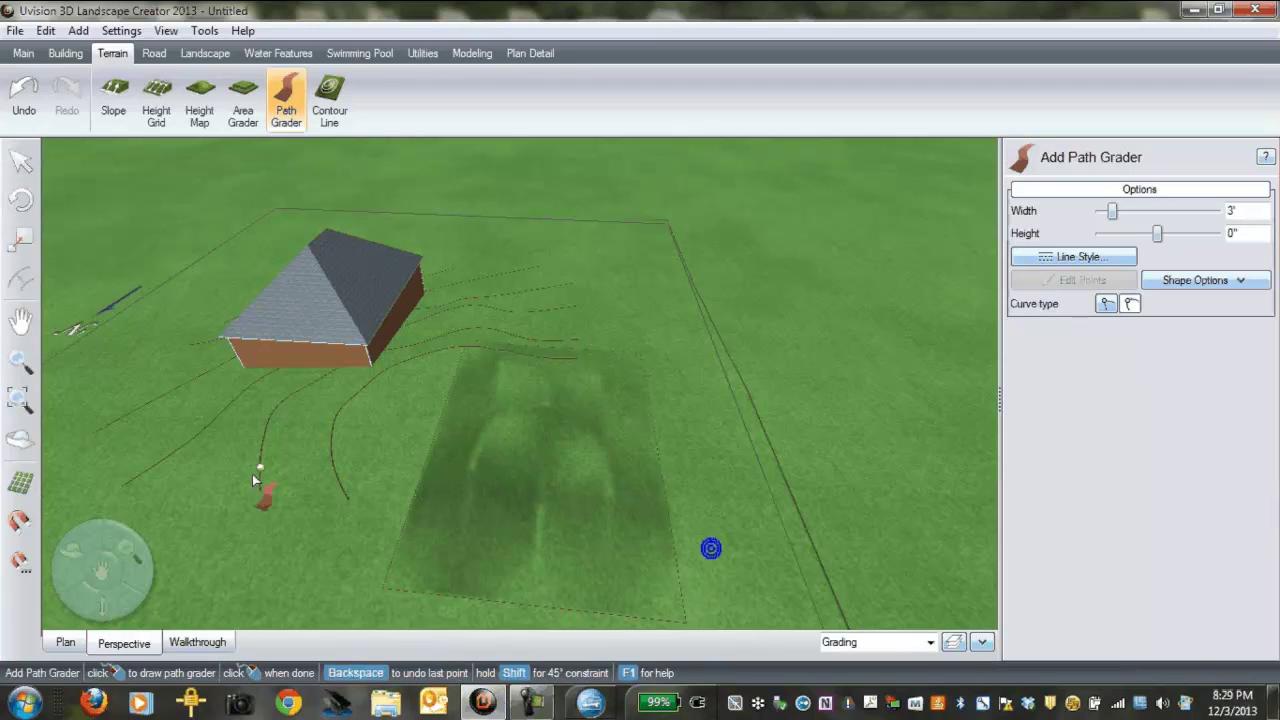
click(65, 642)
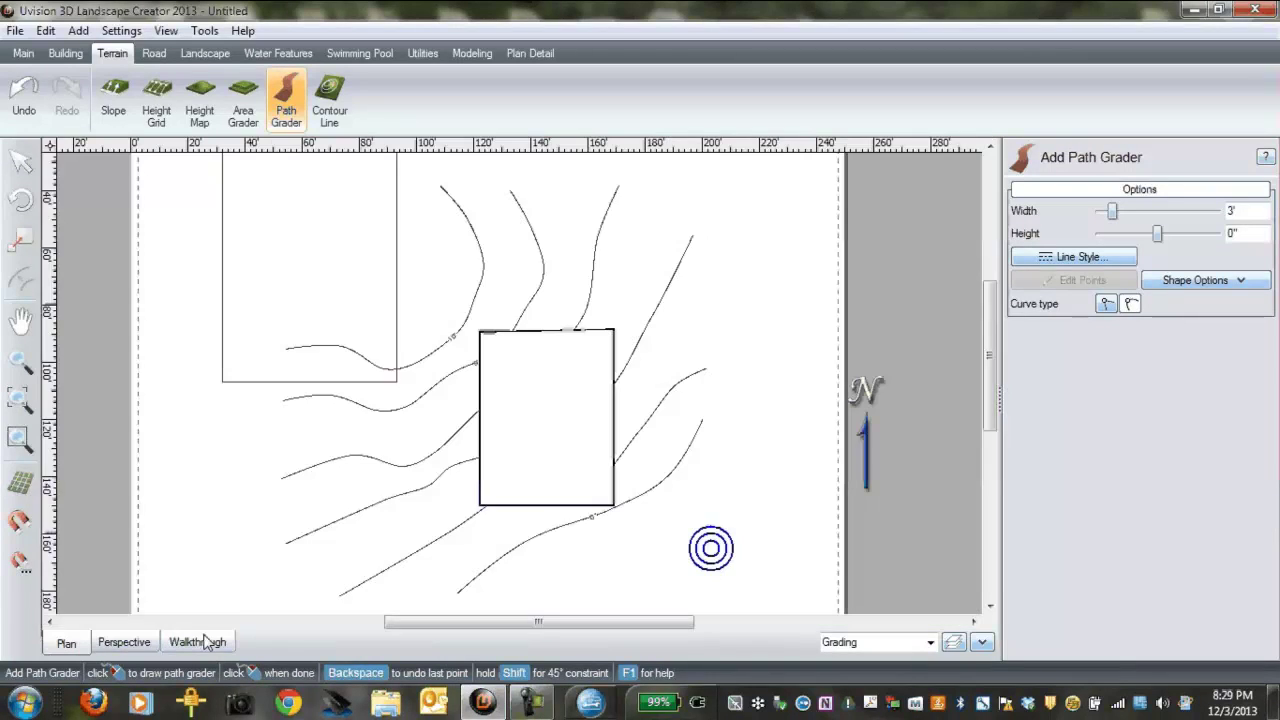
click(589, 557)
click(541, 508)
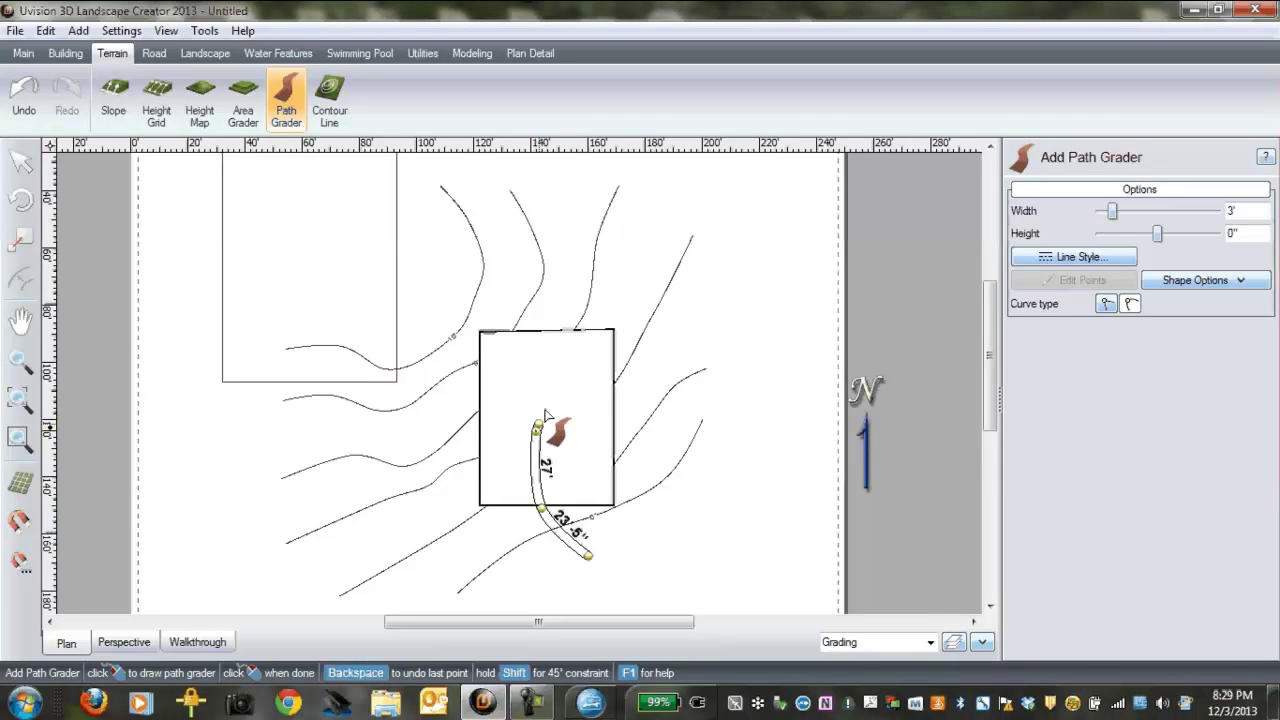
click(537, 430)
click(555, 387)
click(573, 340)
click(568, 282)
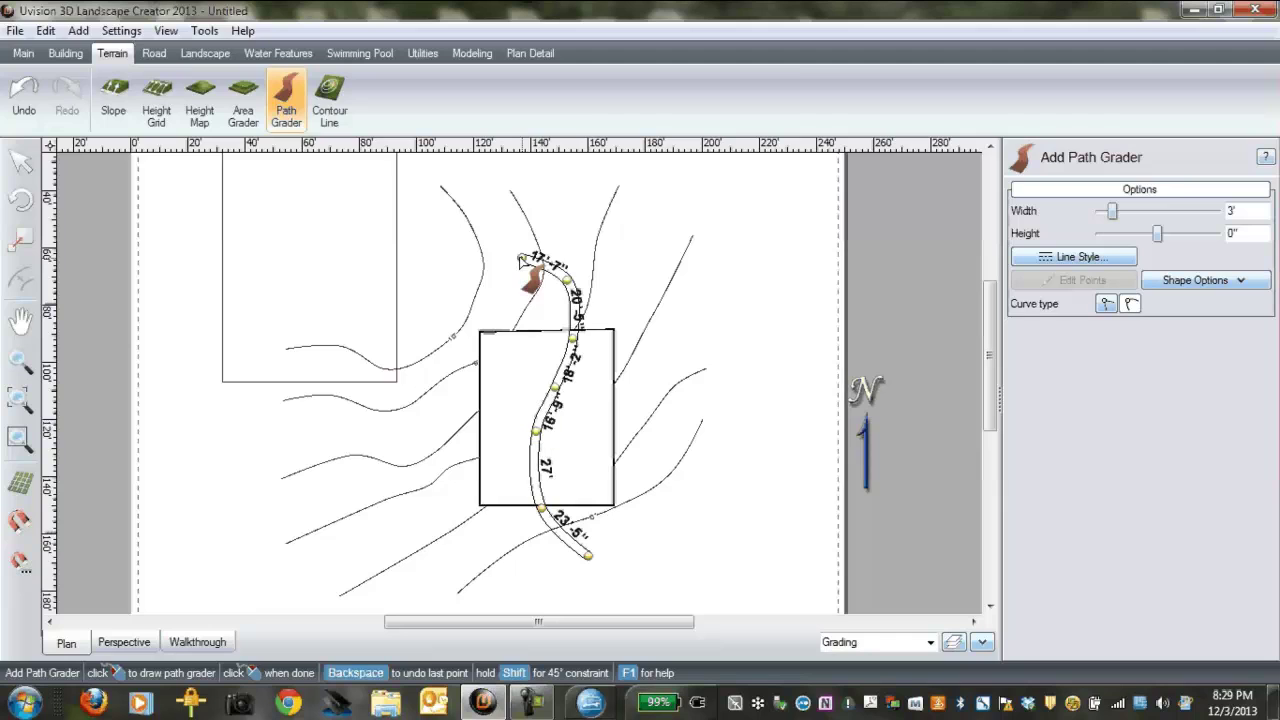
click(468, 254)
right_click(468, 254)
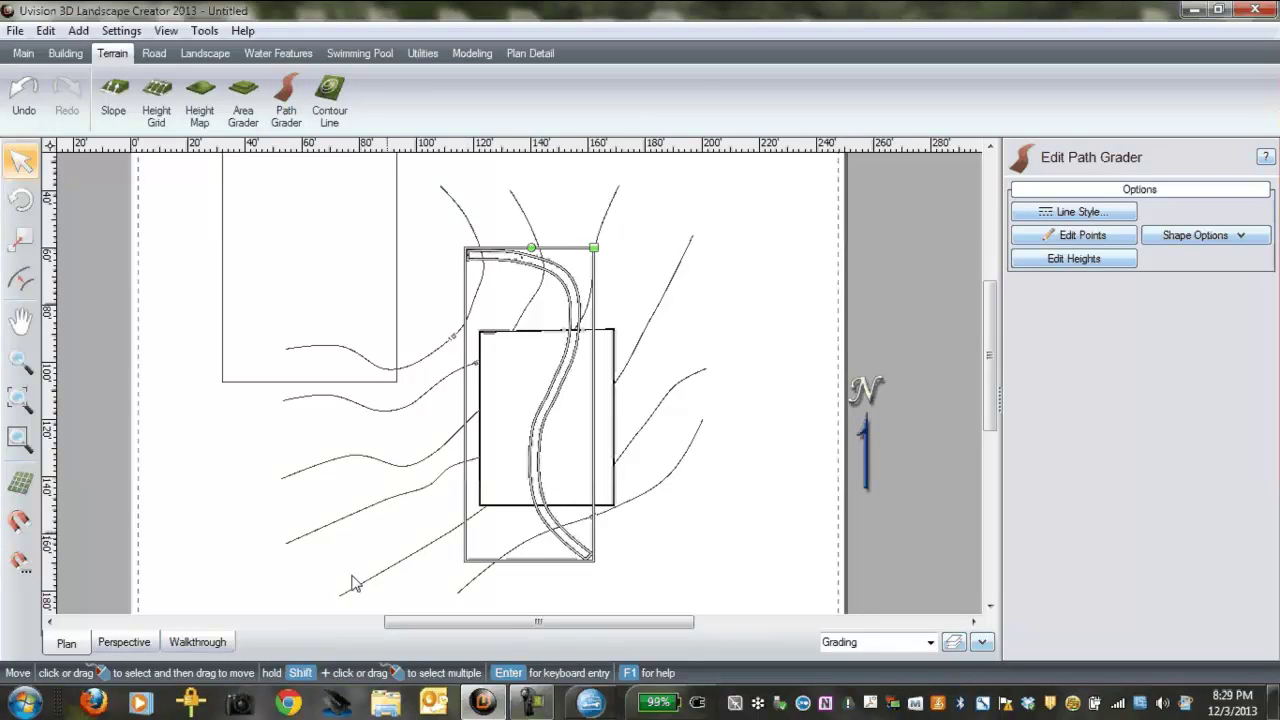
Step: Check the trench in 3D, then drag it onto the height-grid berm in Plan view
key(F3)
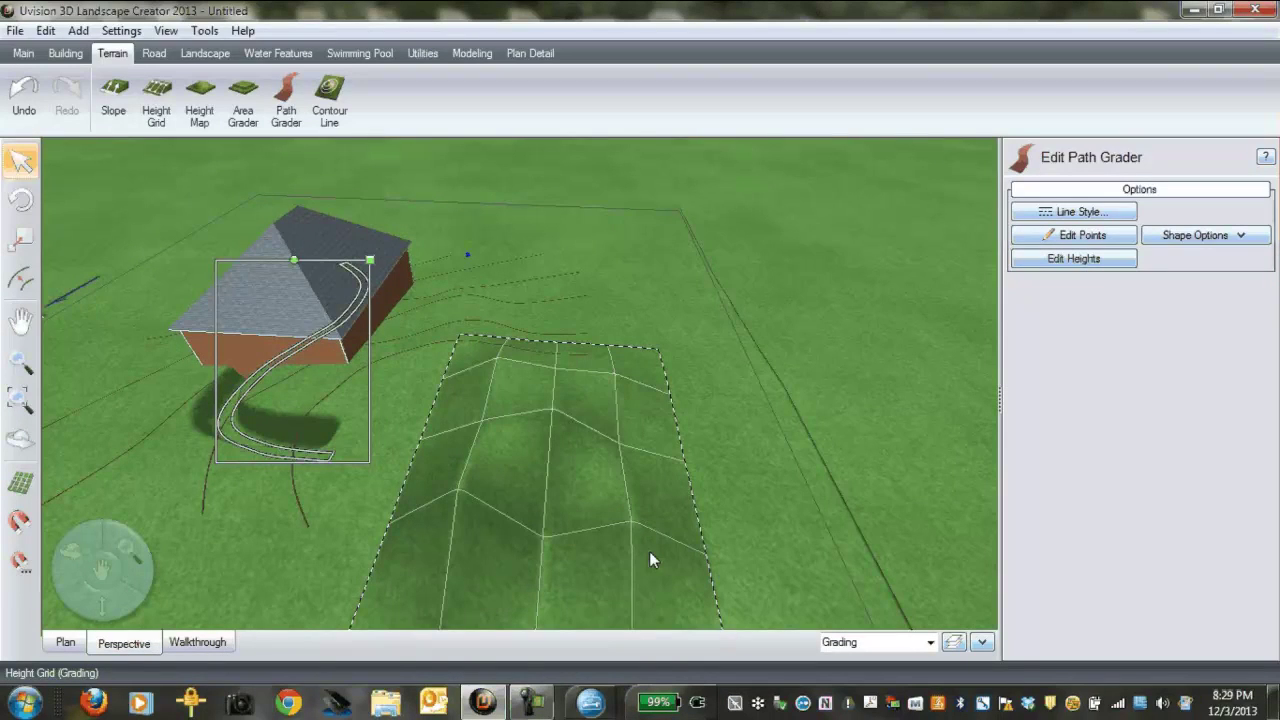
scroll(649, 551, down, 3)
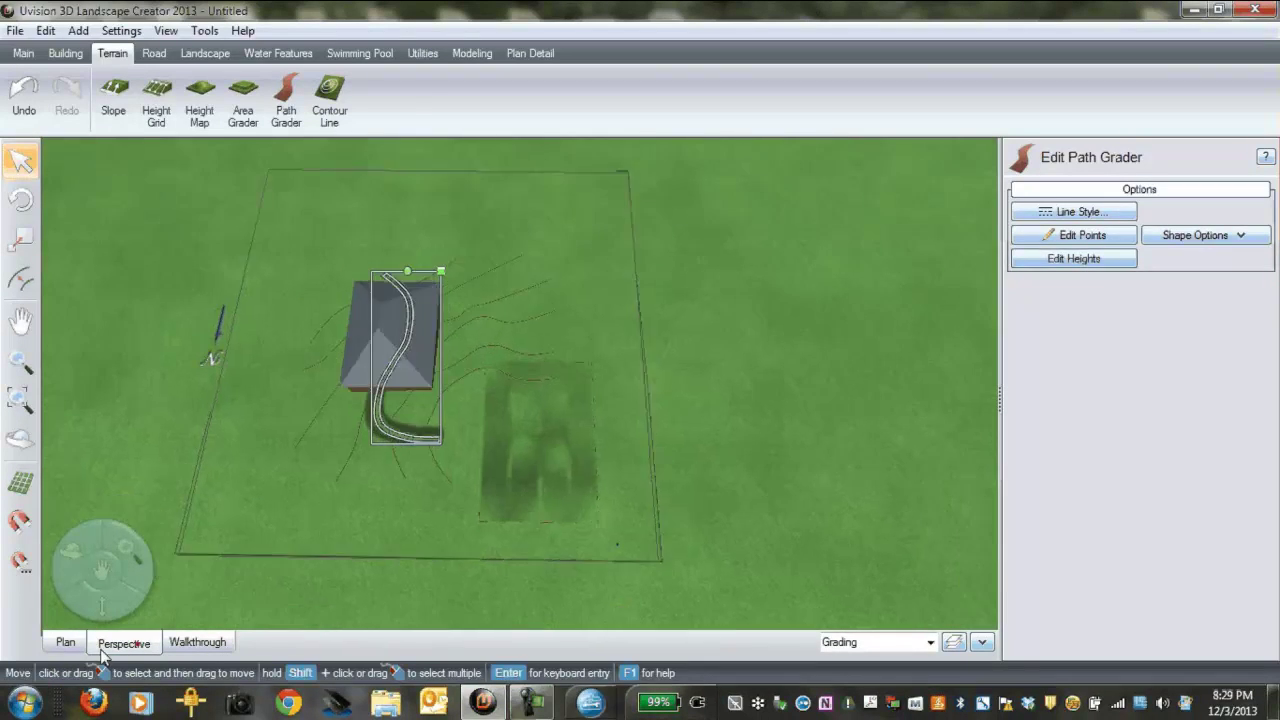
click(66, 643)
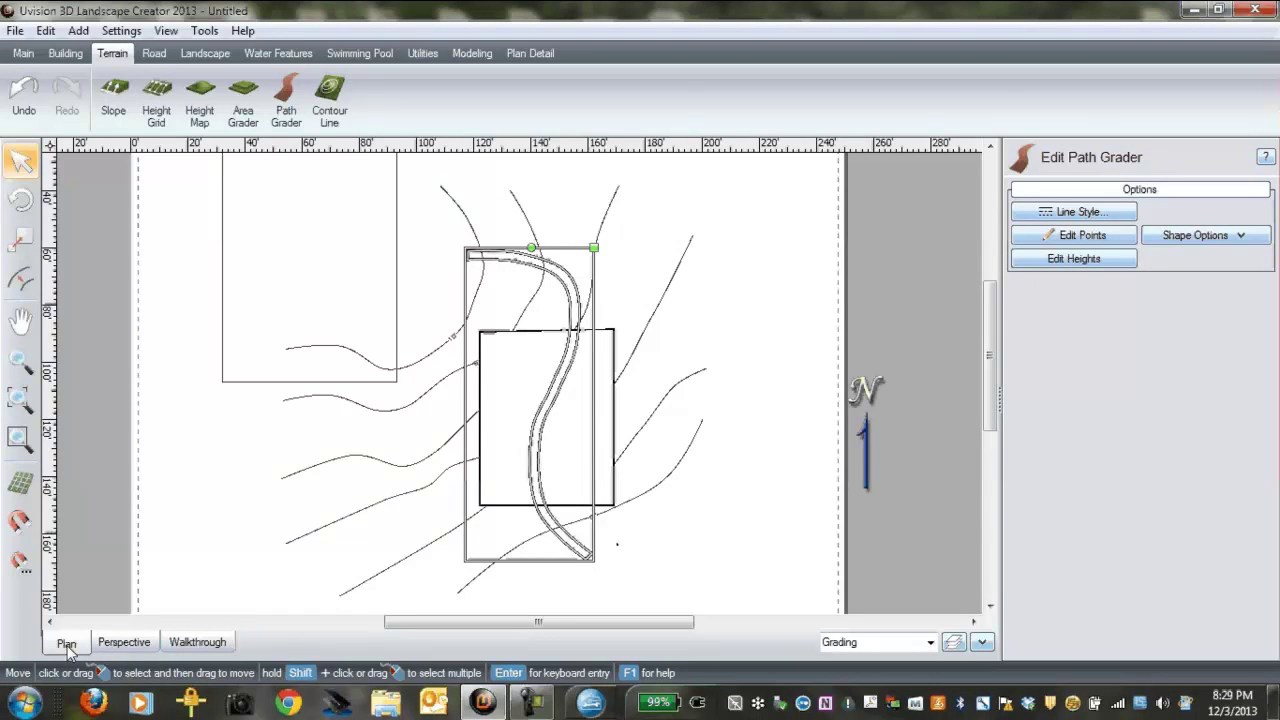
scroll(557, 305, down, 2)
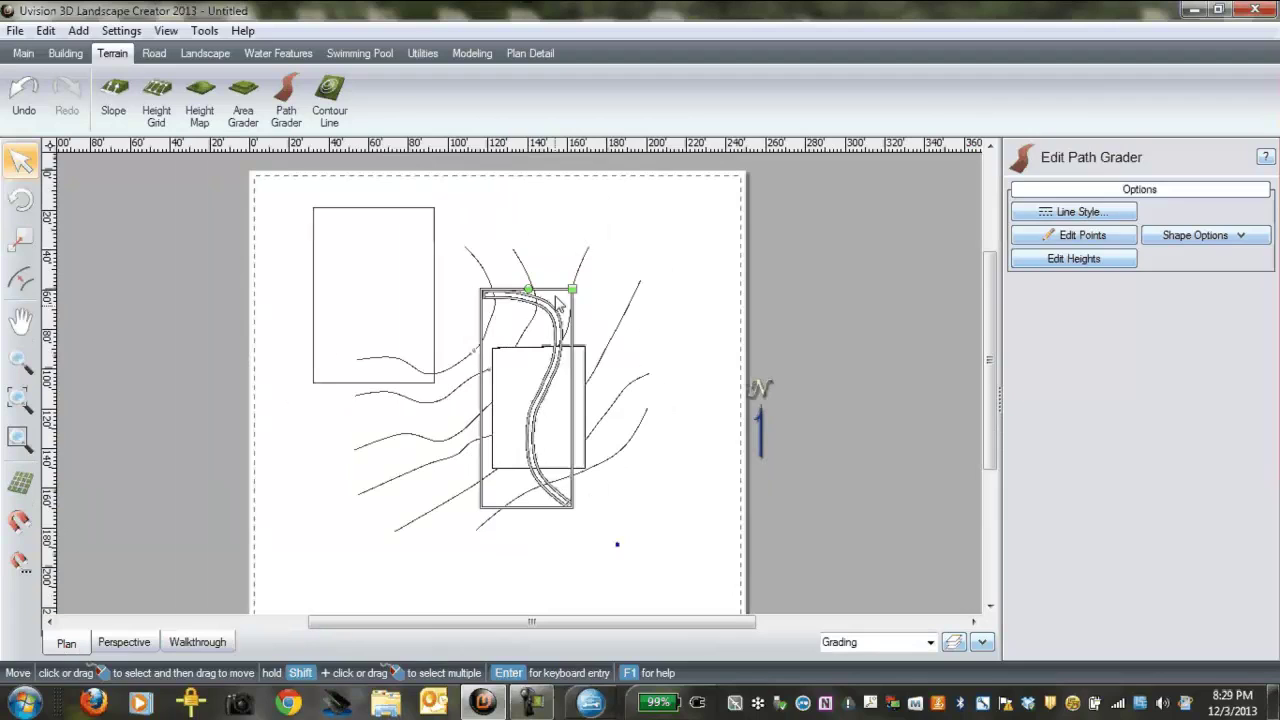
key(Escape)
drag(541, 307, 393, 228)
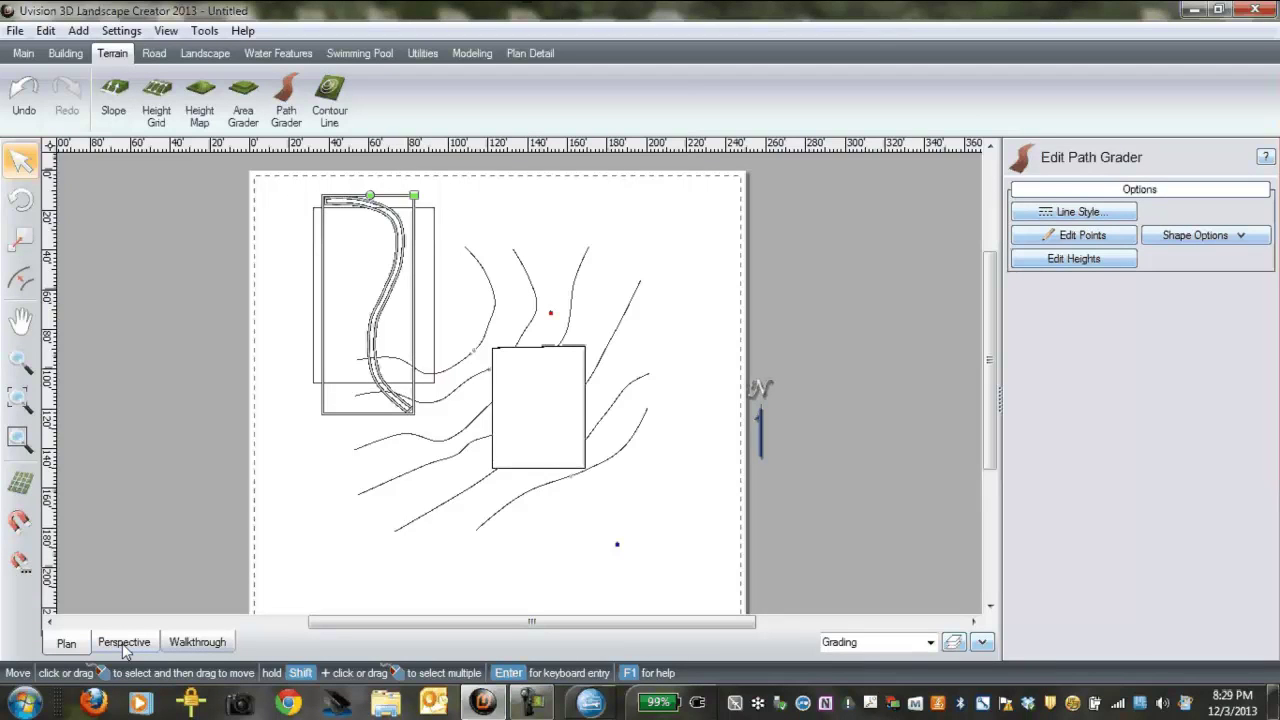
Step: Switch to Perspective and zoom in on the lot and the path grader trench
click(124, 643)
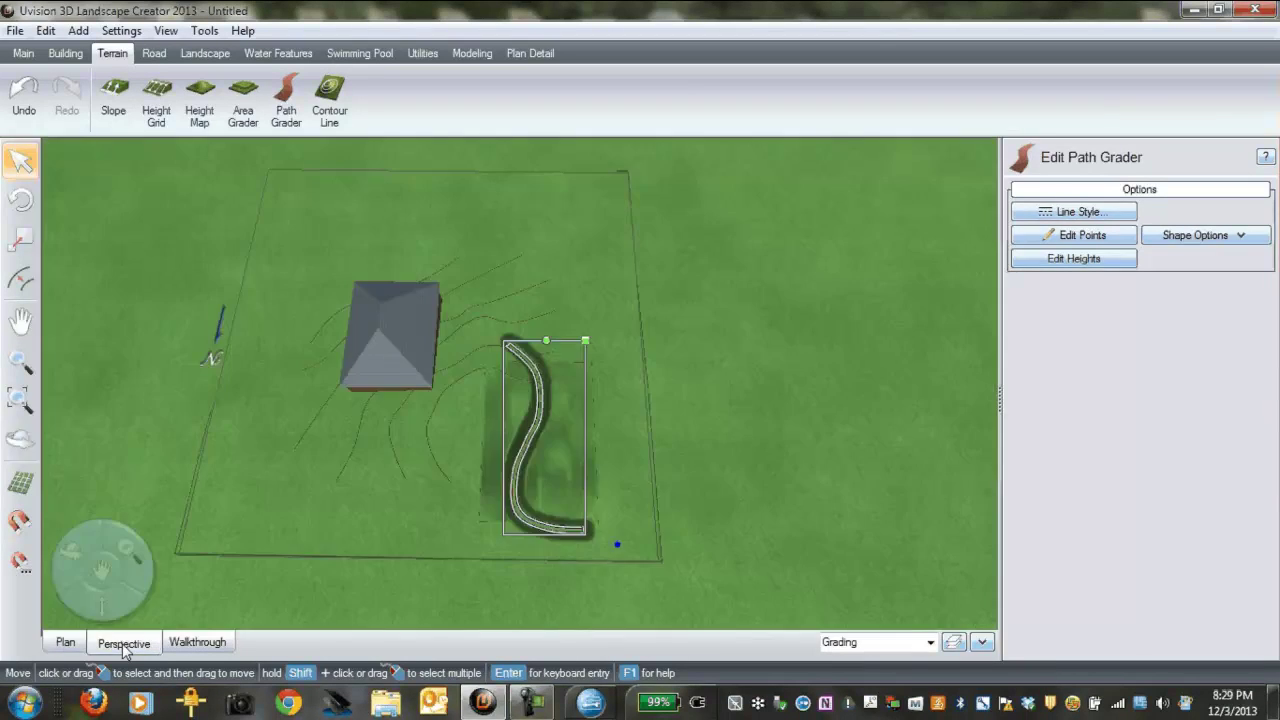
scroll(326, 571, up, 5)
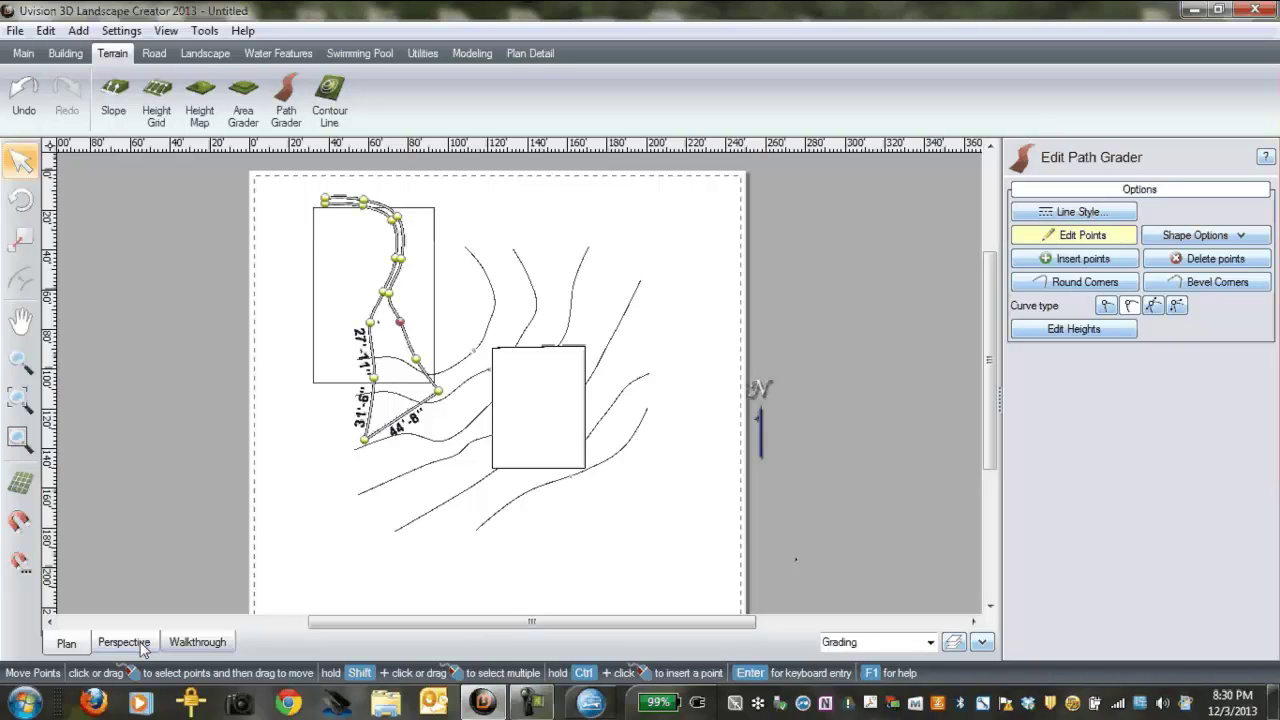
Step: Orbit the Perspective view around the looped trench and turn off Edit Points
click(140, 645)
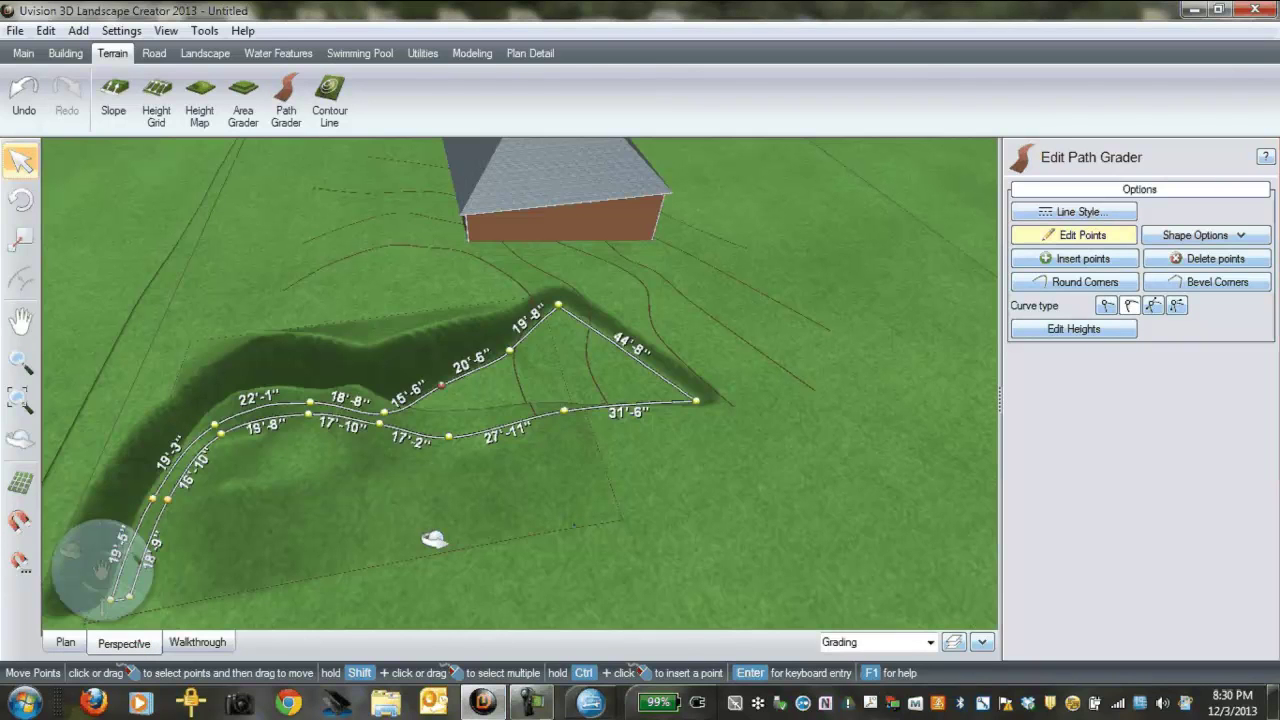
middle_drag(434, 540, 560, 515)
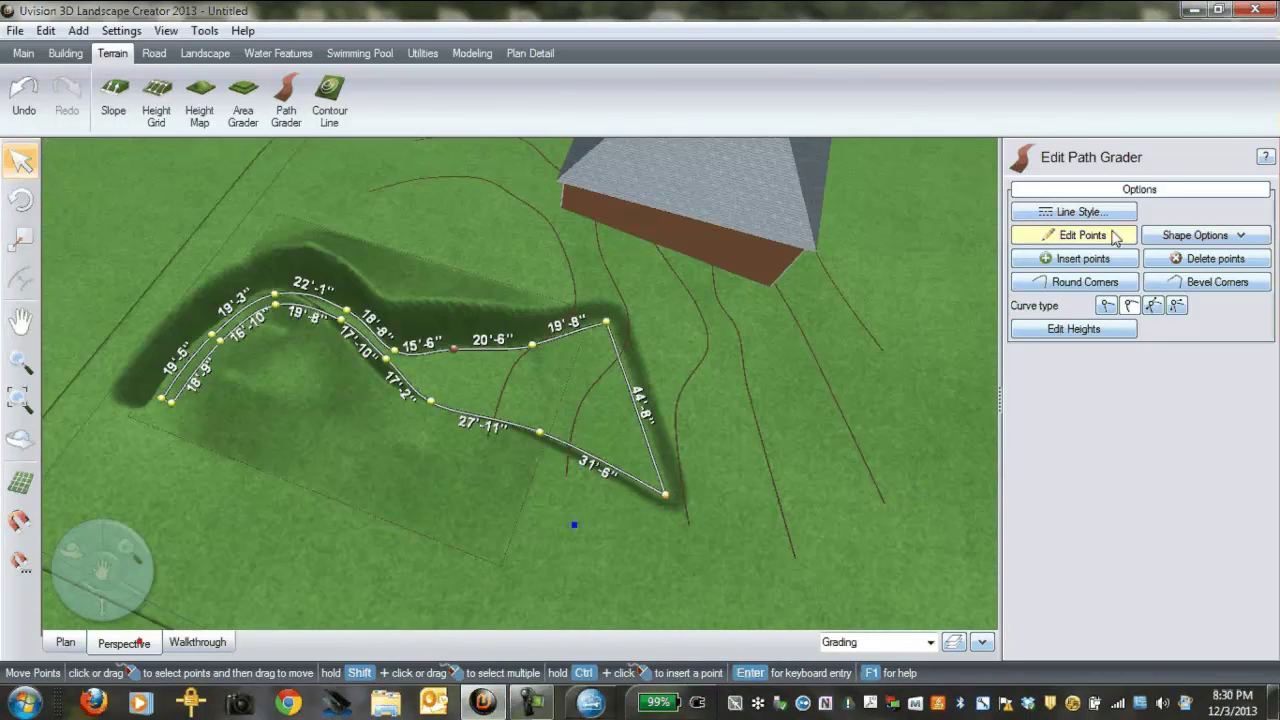
click(1115, 235)
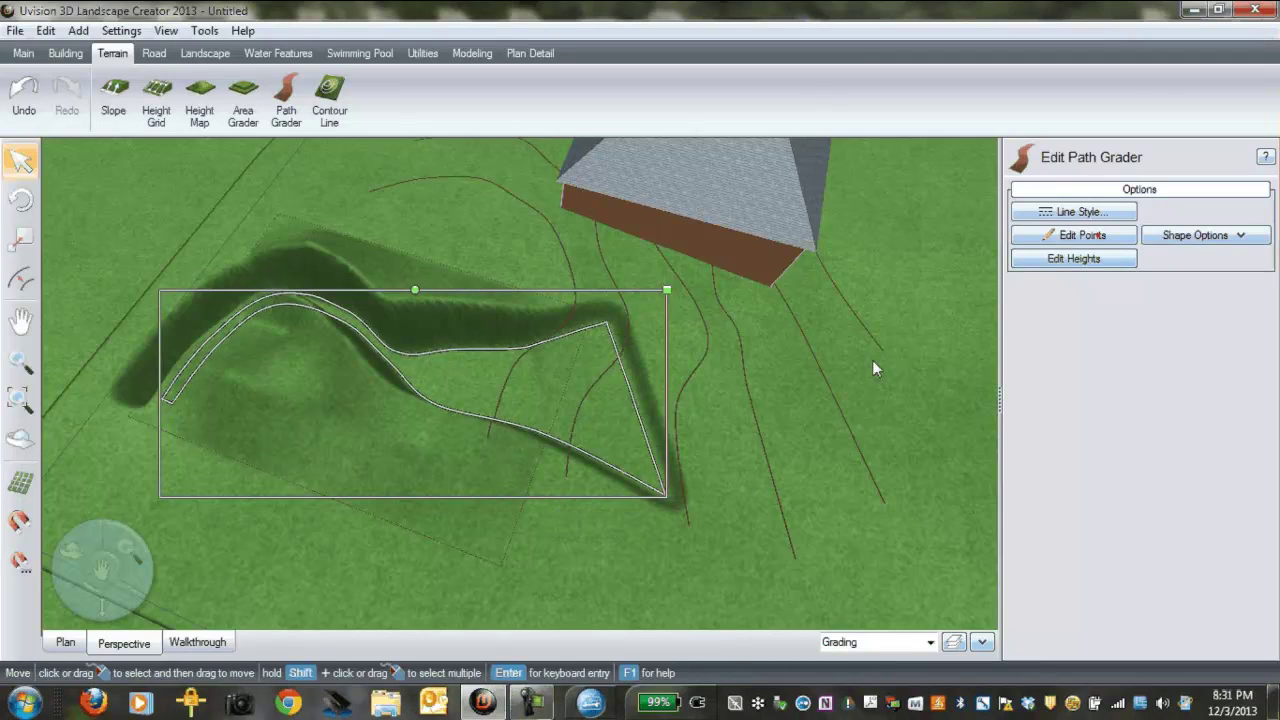
Step: Copy the path grader's looped outline and paste it as the shape of a new brick paver path
click(1240, 236)
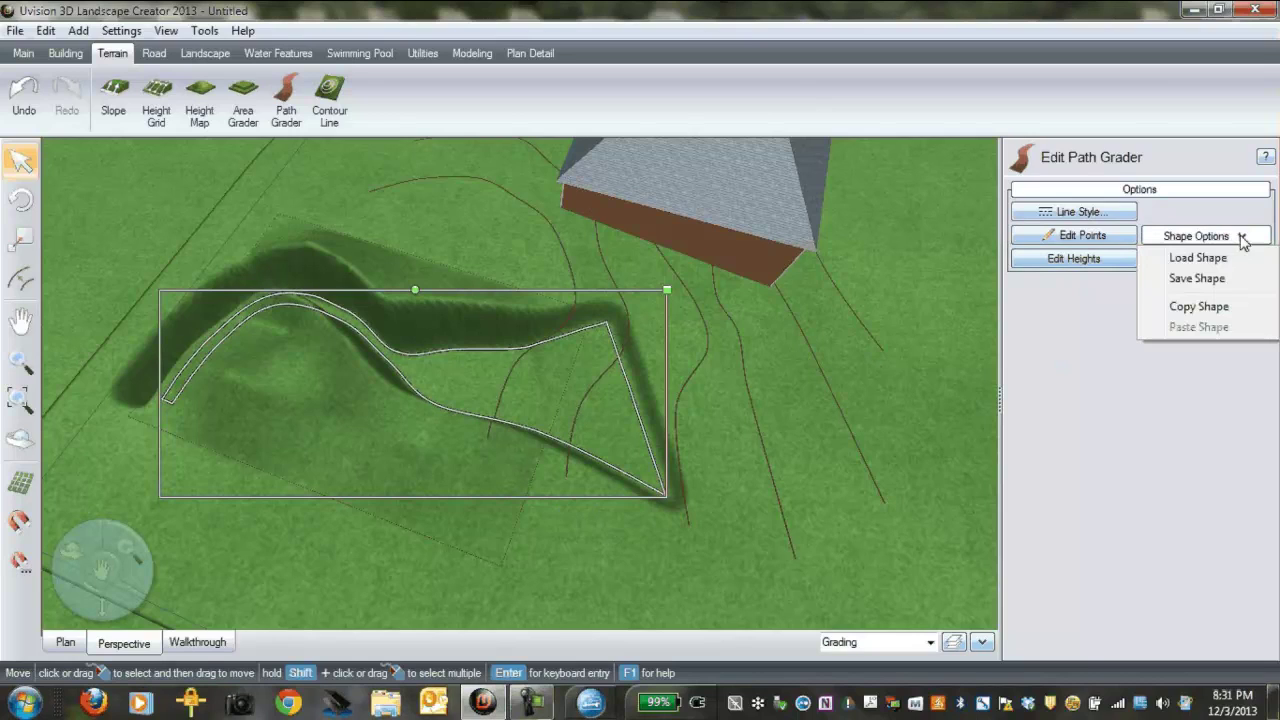
click(1218, 310)
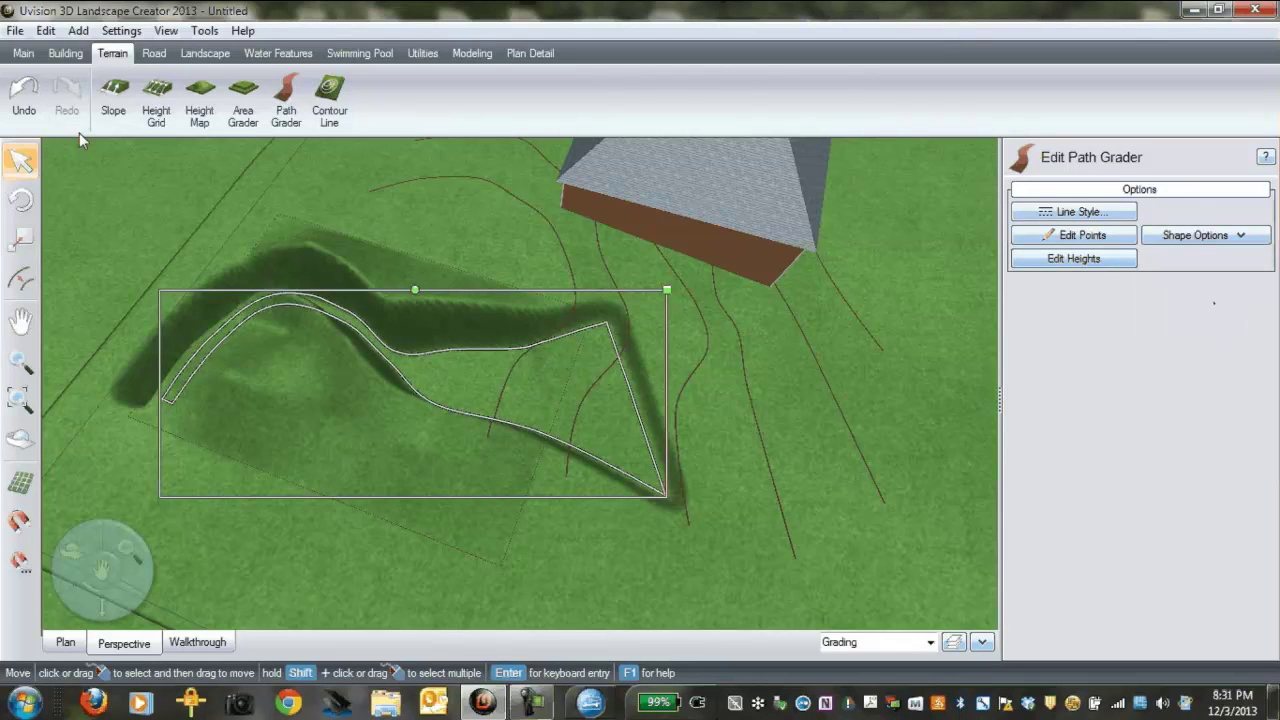
click(210, 55)
click(166, 104)
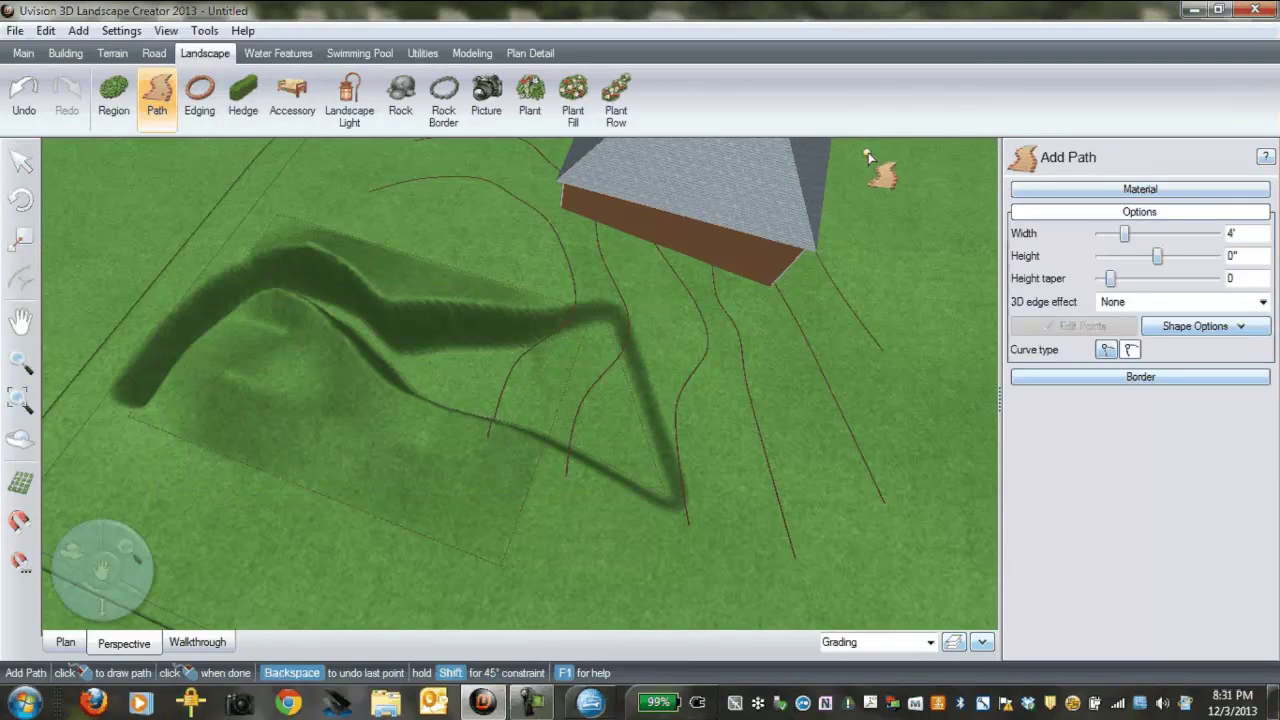
click(1240, 328)
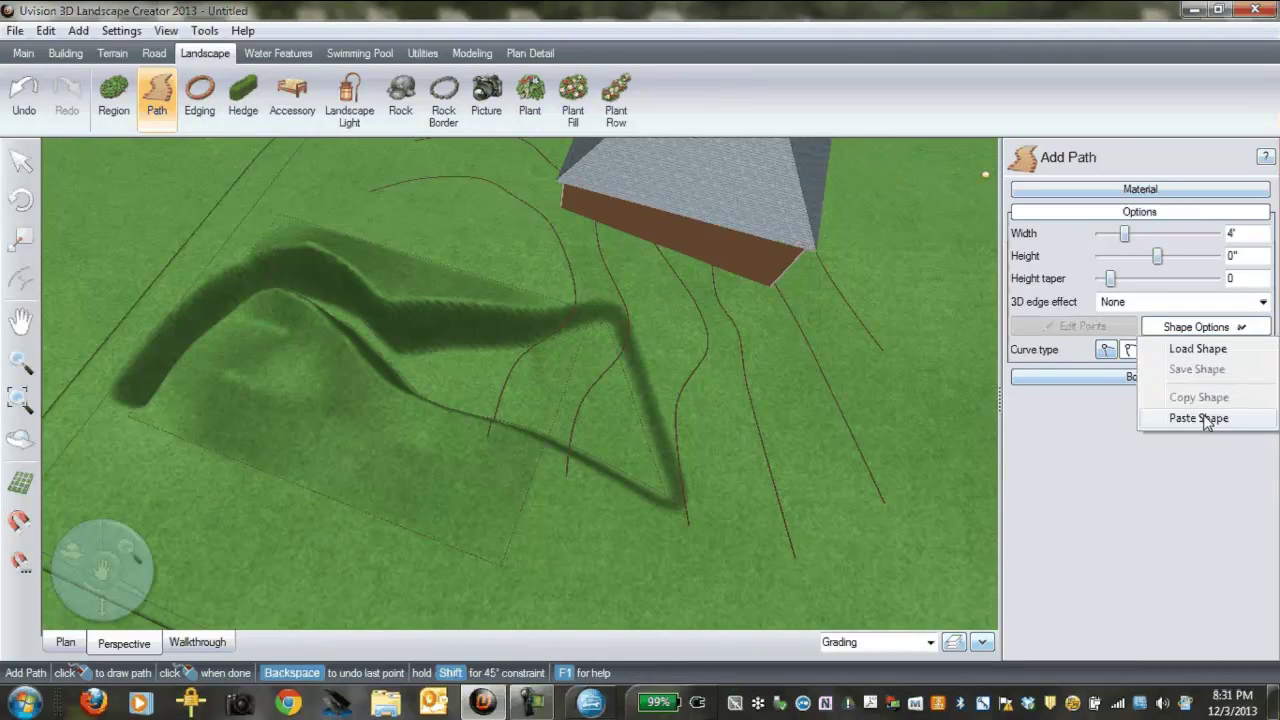
click(1204, 418)
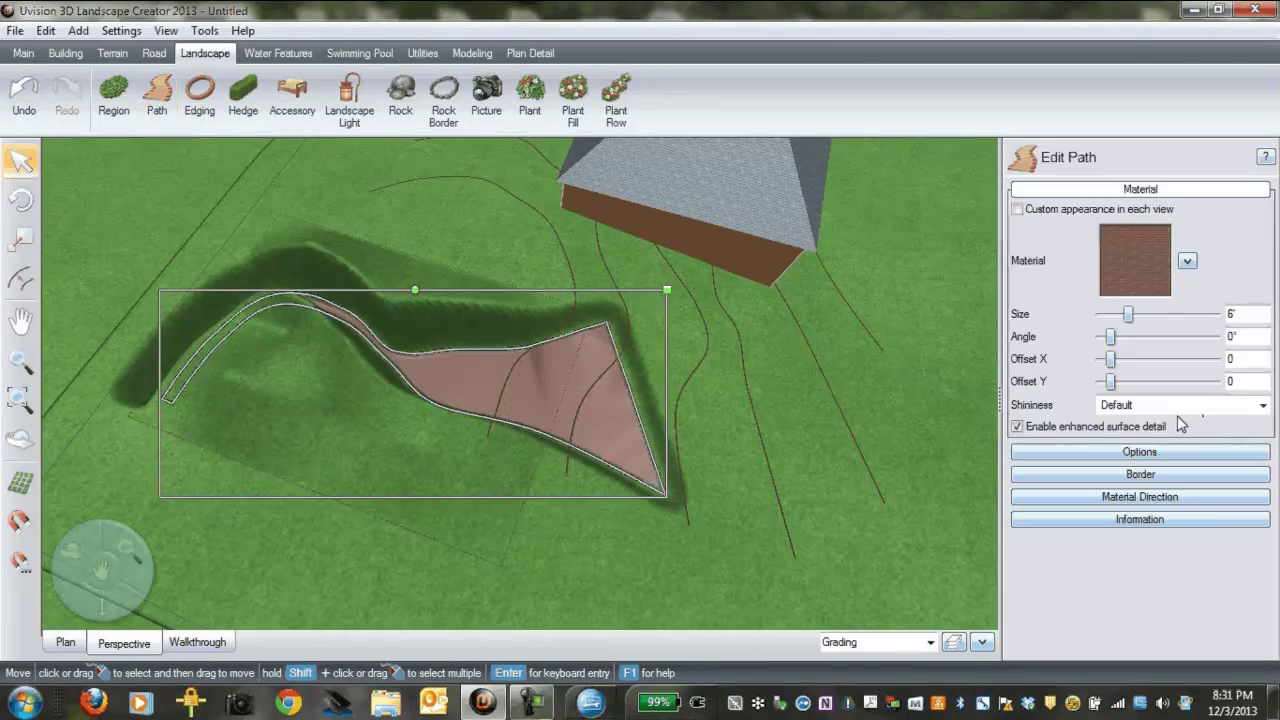